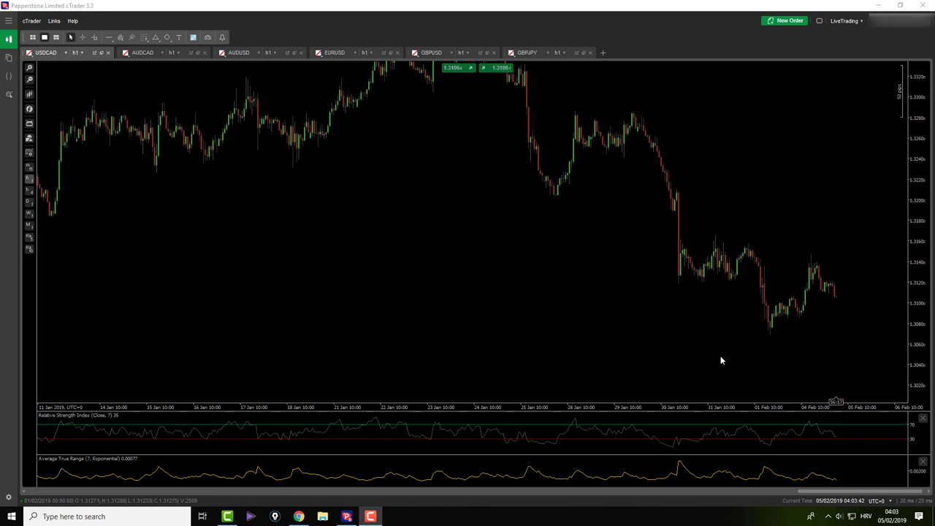
- Examine USDCAD's hourly price swings from mid-January through the decline and rebound in early February
drag(729, 338, 663, 352)
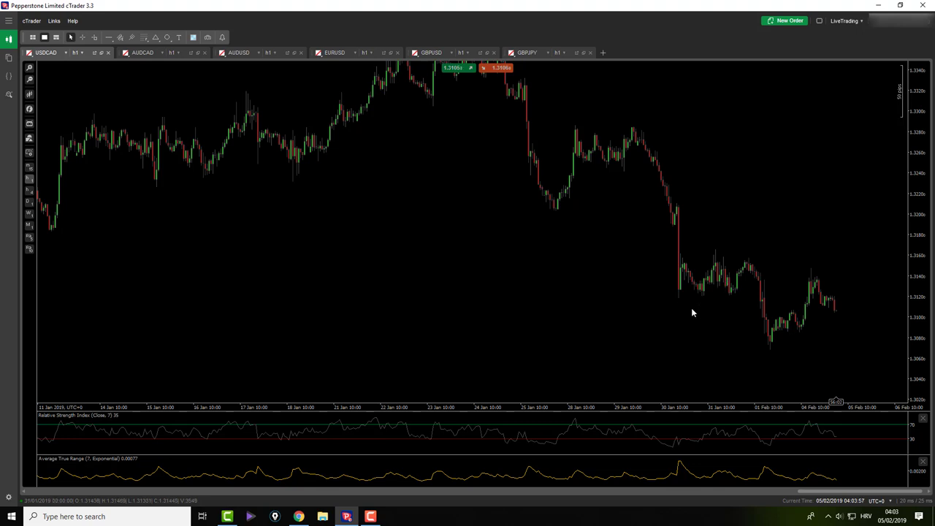
scroll(670, 308, up, 3)
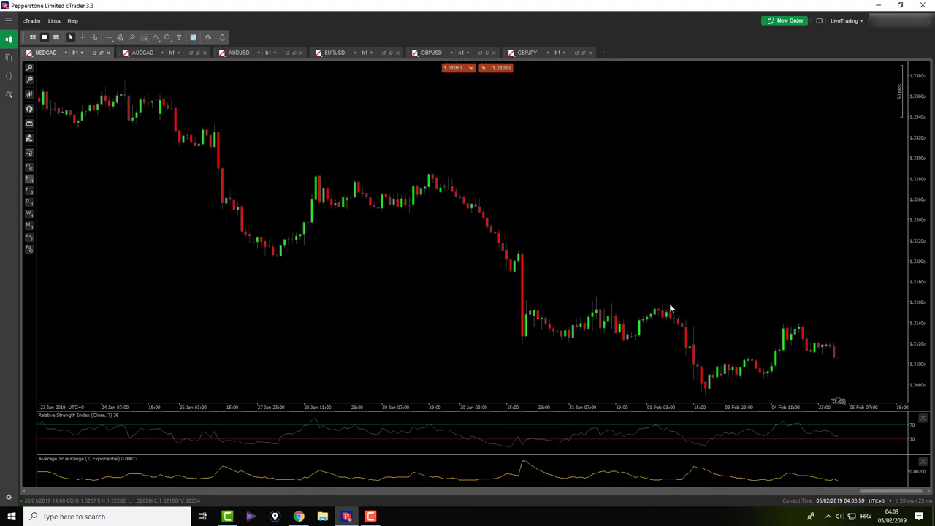
scroll(695, 251, down, 3)
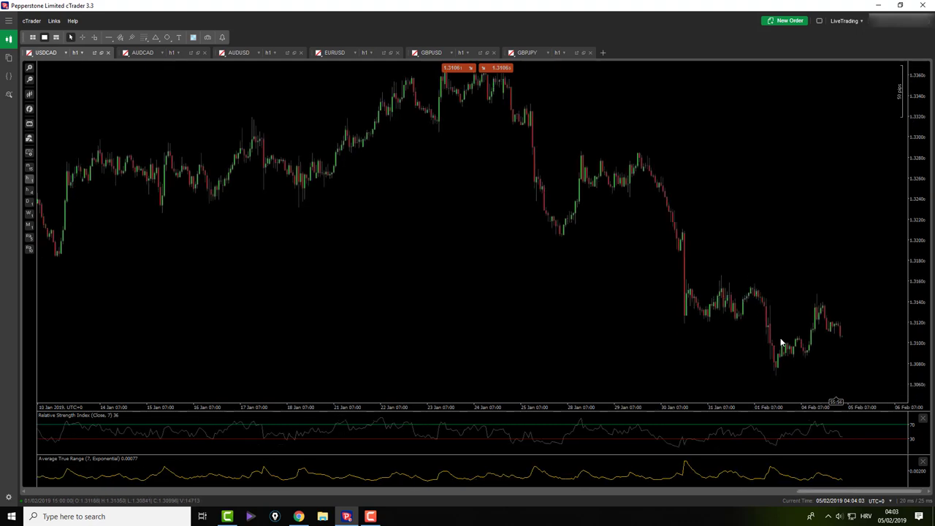
middle_click(793, 315)
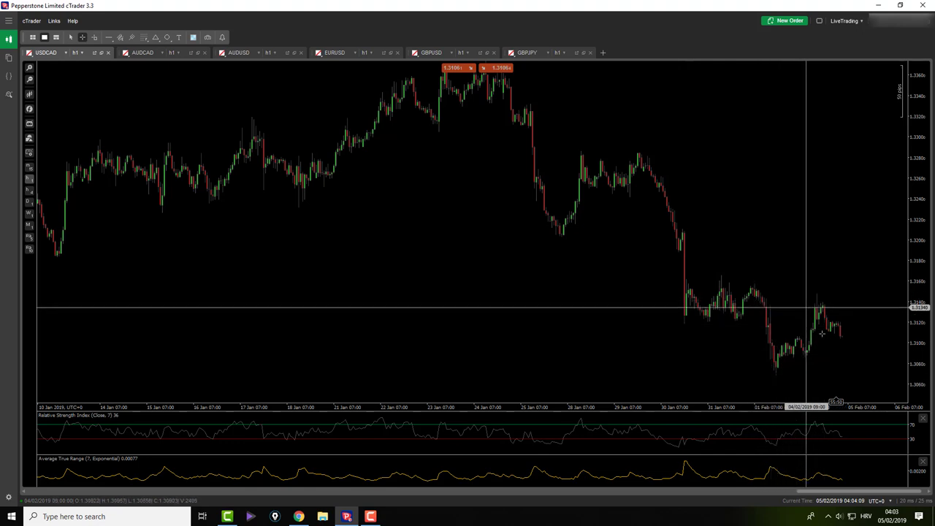
middle_click(783, 272)
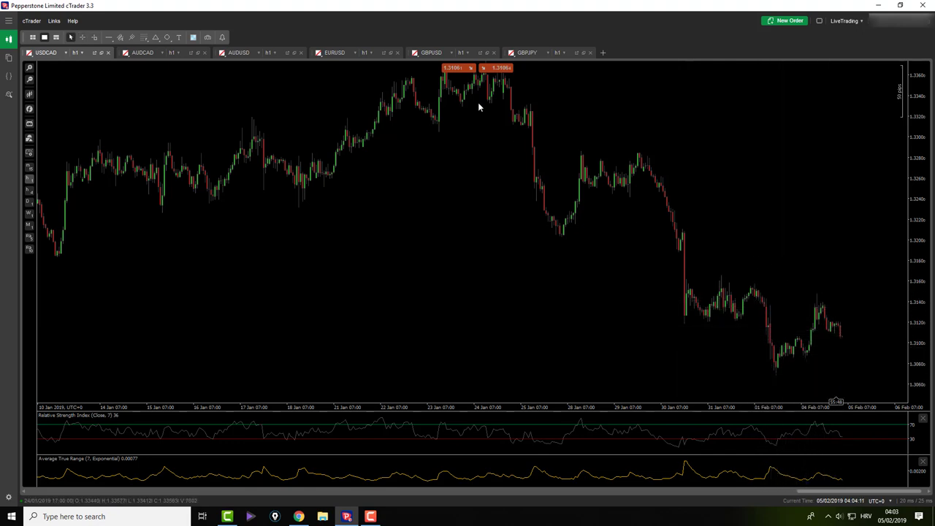
scroll(226, 126, up, 1)
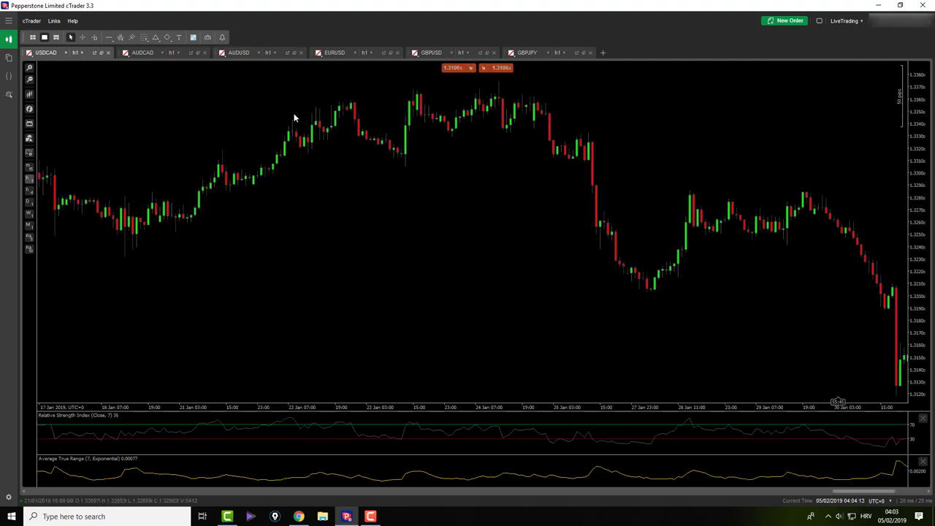
scroll(386, 283, down, 5)
drag(730, 269, 666, 161)
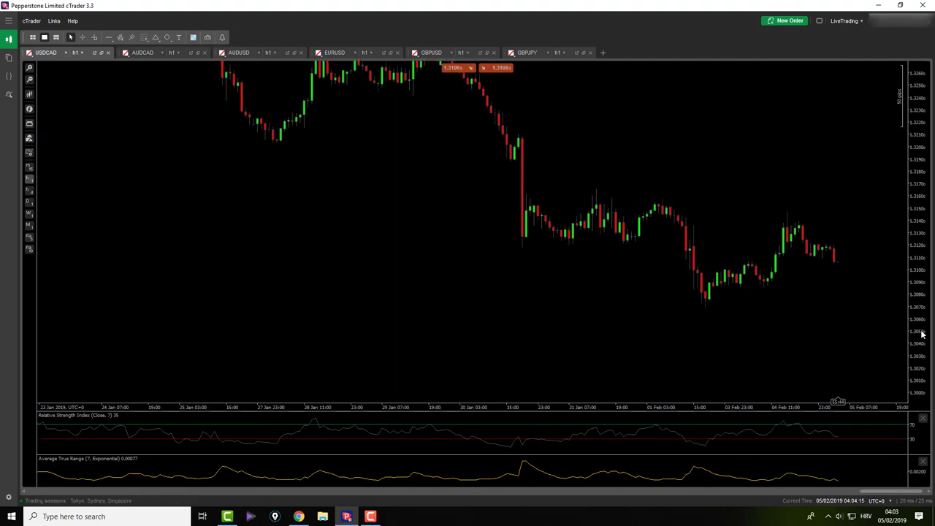
drag(922, 334, 913, 260)
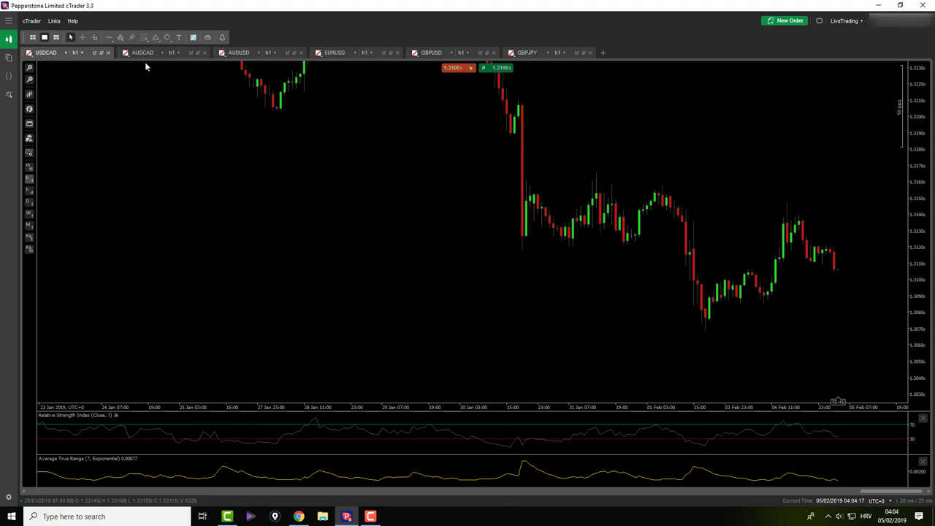
click(144, 37)
click(167, 49)
drag(662, 185, 706, 333)
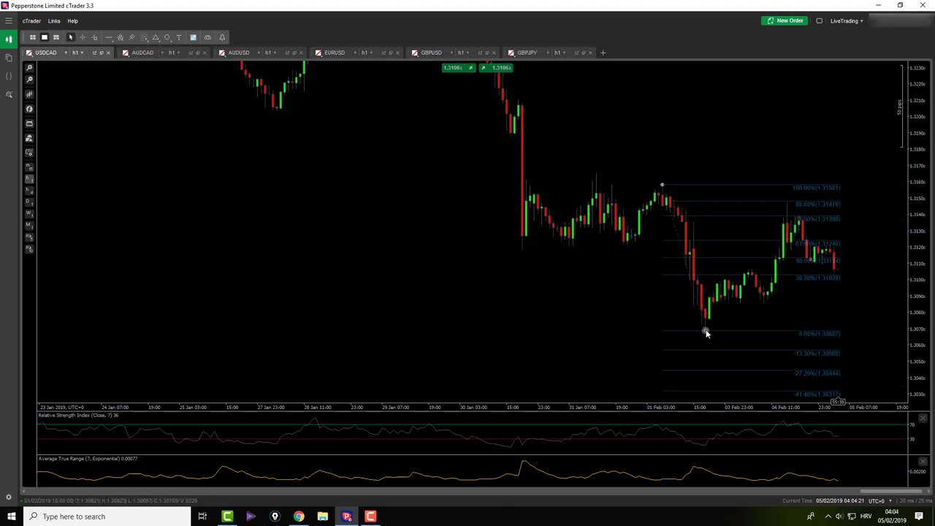
key(Delete)
- Draw a Fibonacci retracement on USDCAD from the 1 February low to the 4 February high, check price against its levels, and remove it
click(146, 38)
click(165, 49)
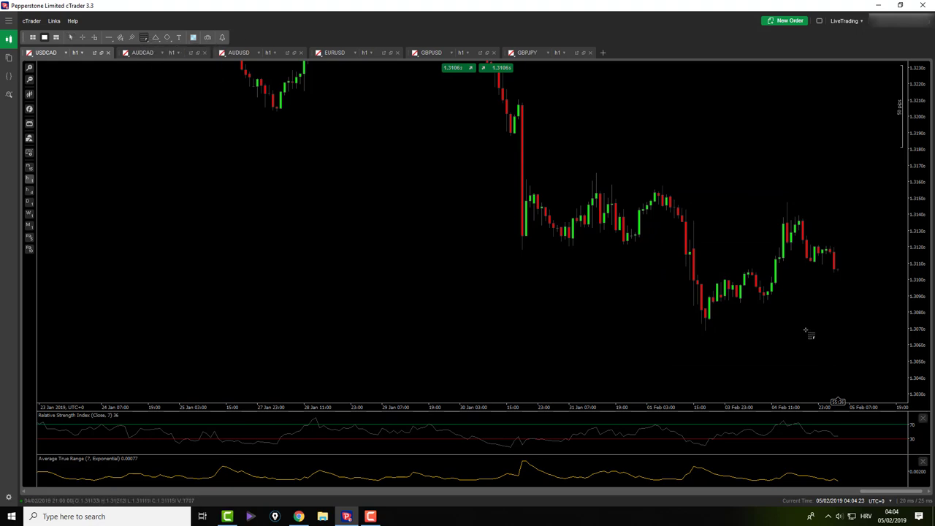
drag(708, 333, 788, 205)
drag(704, 332, 704, 330)
middle_click(690, 338)
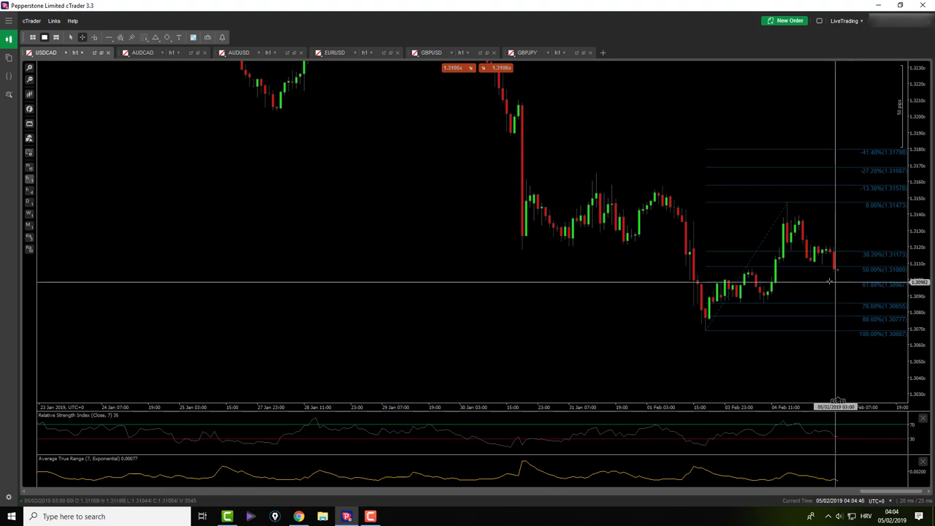
click(750, 262)
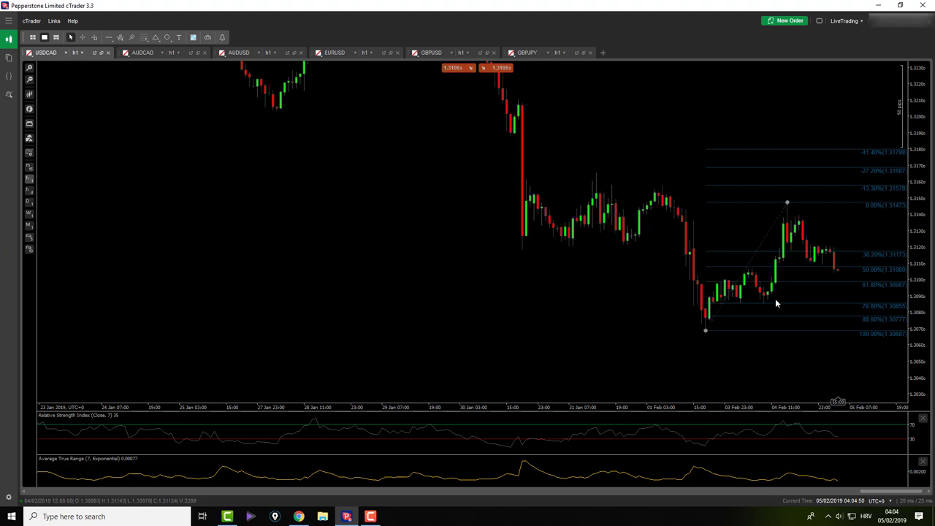
- Switch to the AUDCAD hourly chart and examine the swings from the 25 January low through the 1 February high to the latest low
click(143, 52)
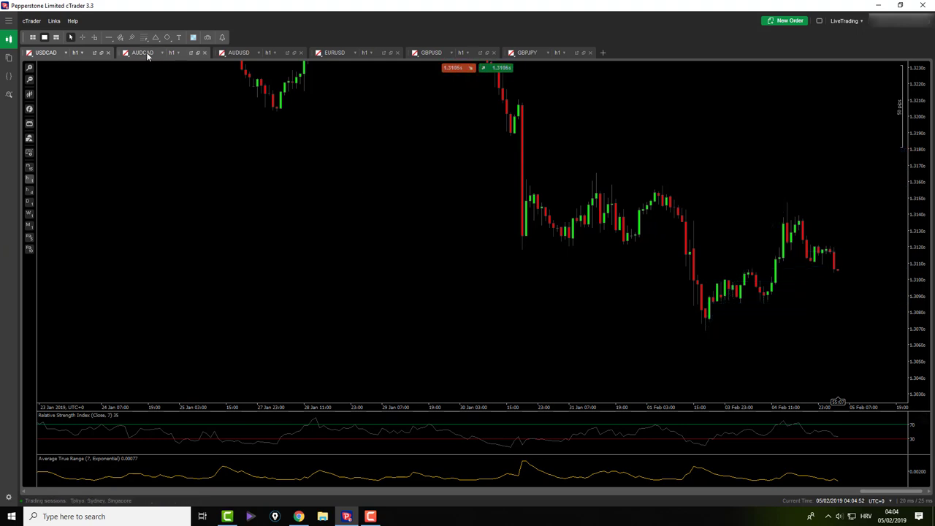
middle_click(555, 273)
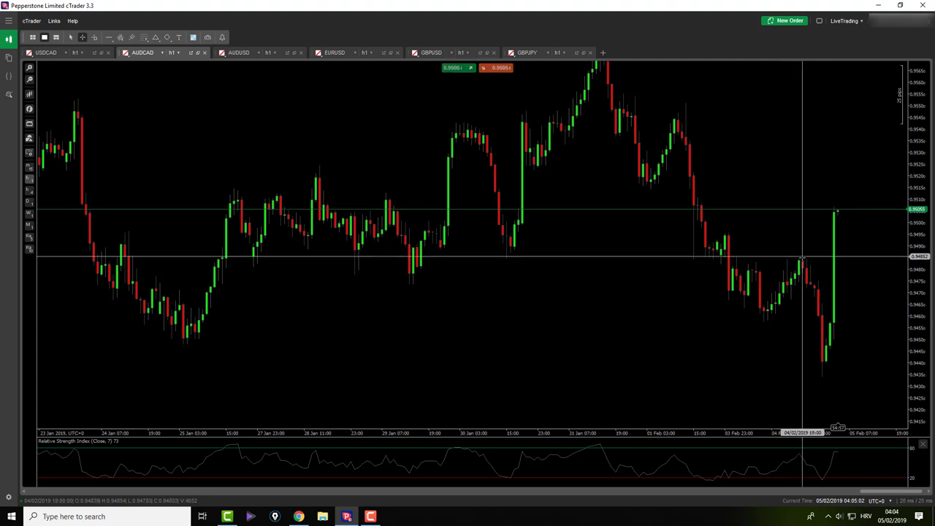
drag(915, 244, 916, 329)
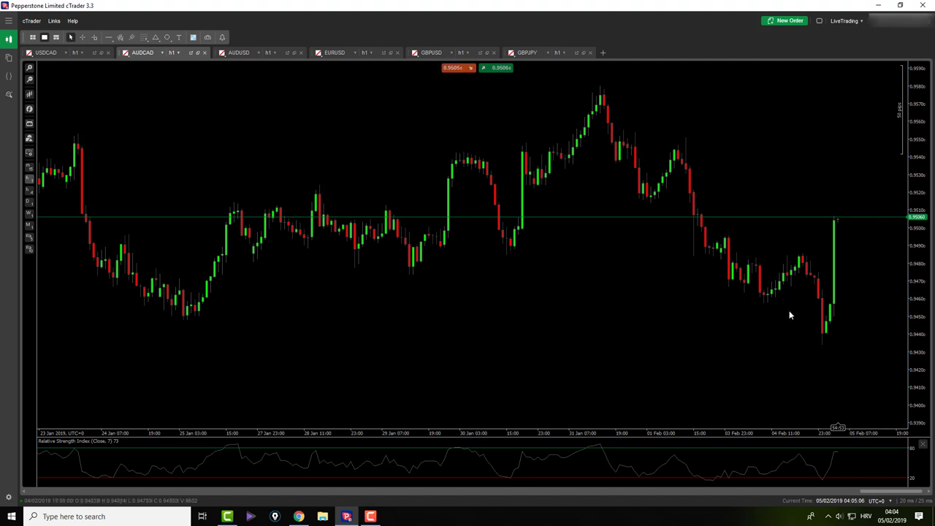
drag(688, 324, 686, 348)
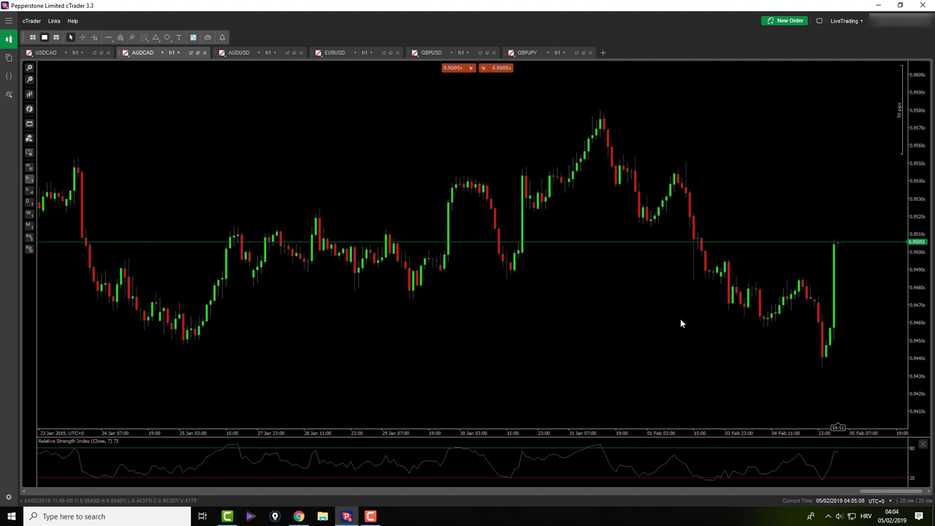
scroll(681, 320, down, 2)
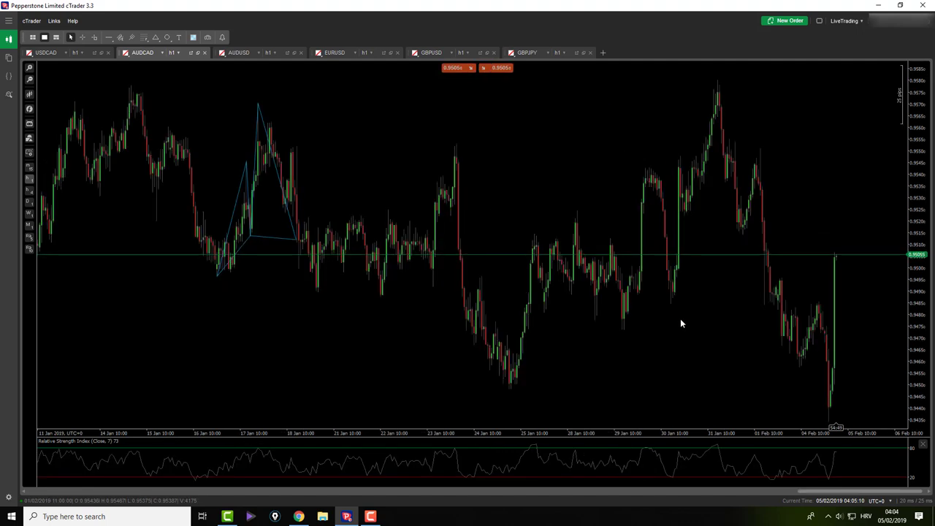
scroll(681, 322, up, 2)
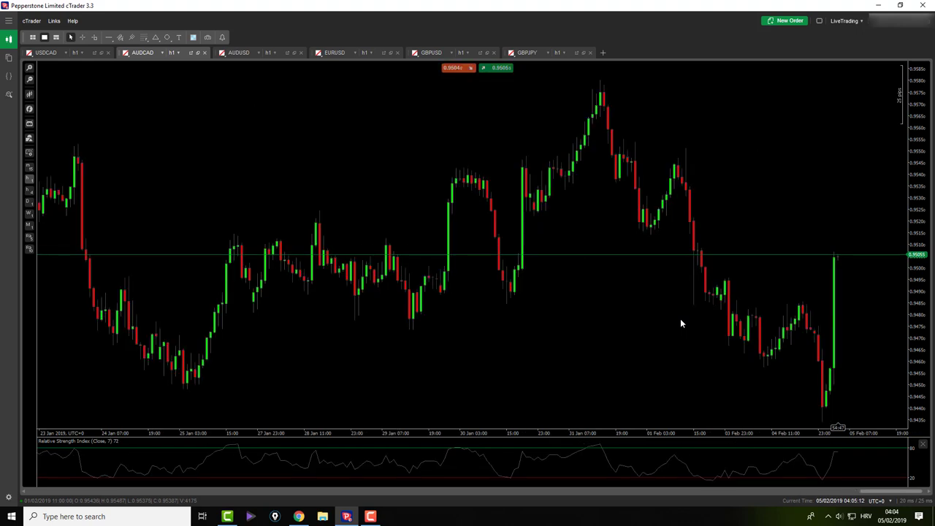
drag(670, 319, 626, 249)
scroll(627, 248, down, 2)
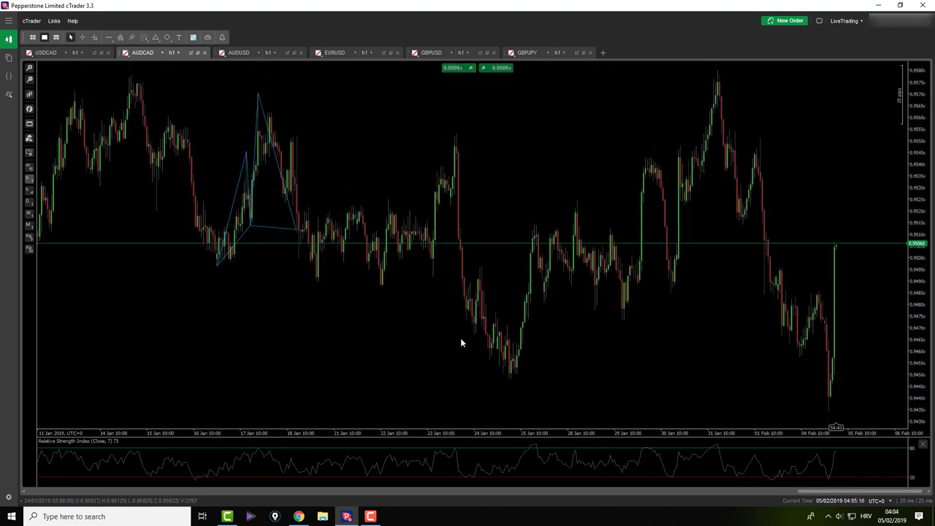
middle_click(433, 271)
drag(517, 379, 759, 137)
drag(760, 138, 791, 357)
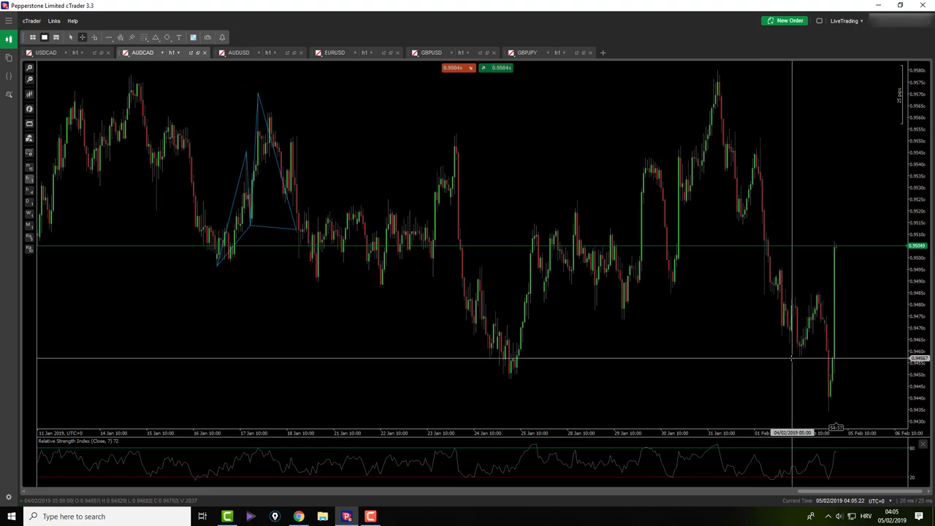
- Draw a Fibonacci retracement on AUDCAD from the 31 January high to the 25 January low and align both anchors with the wicks
click(145, 39)
drag(718, 70, 511, 380)
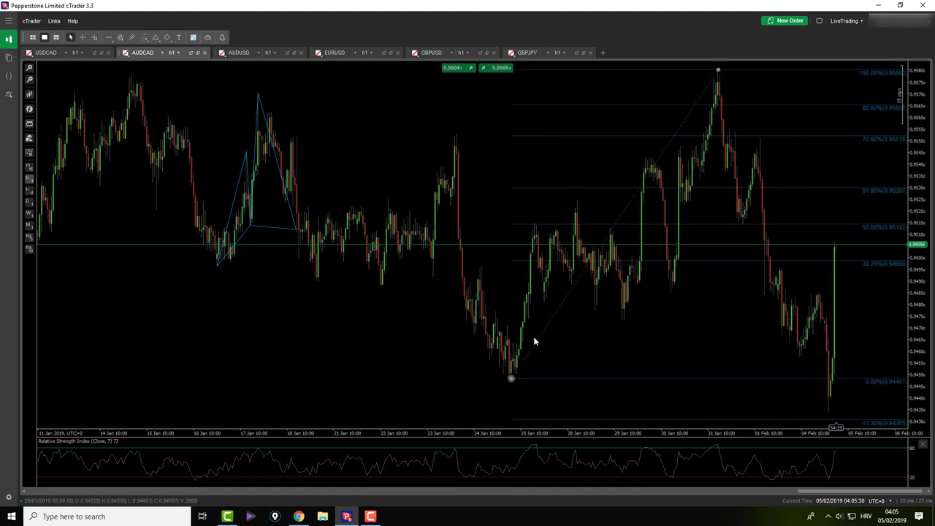
drag(717, 70, 718, 71)
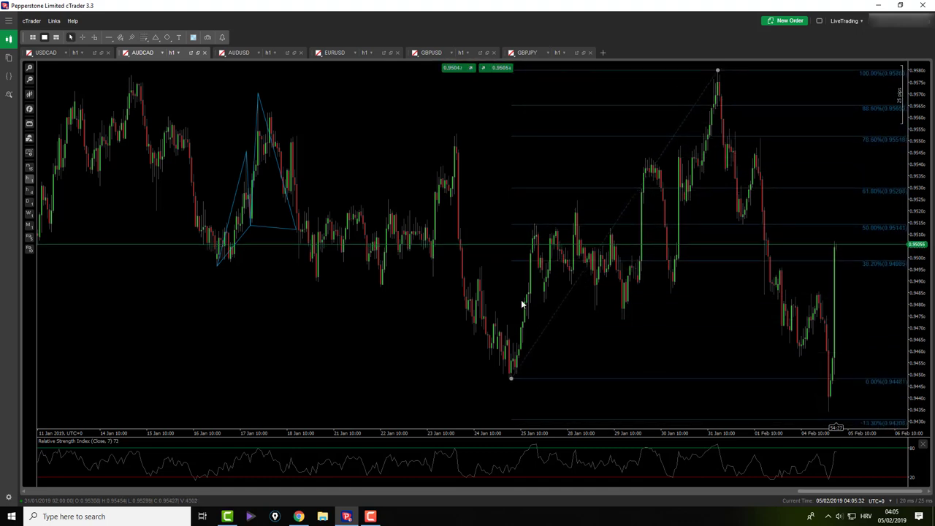
drag(509, 380, 512, 378)
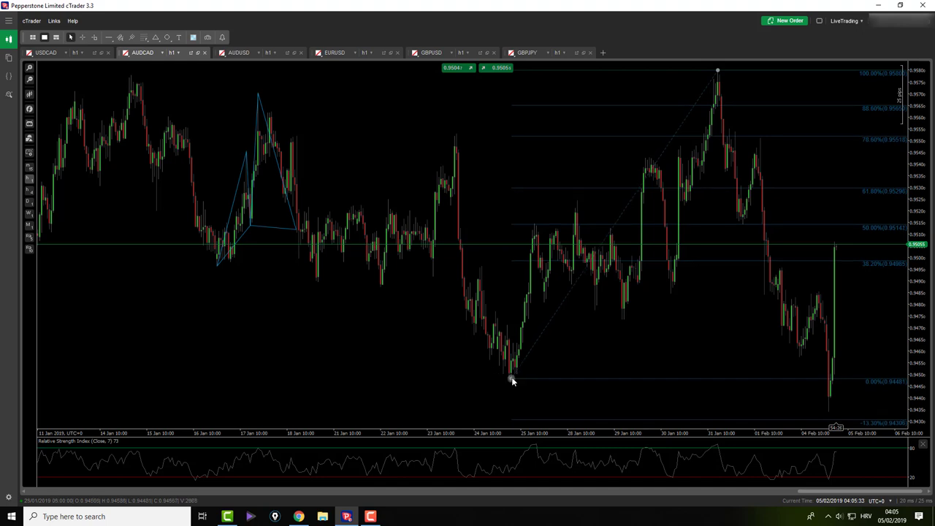
- Compare the latest AUDCAD low with the retracement's -13.30% level using the crosshair, and delete the retracement
middle_click(584, 369)
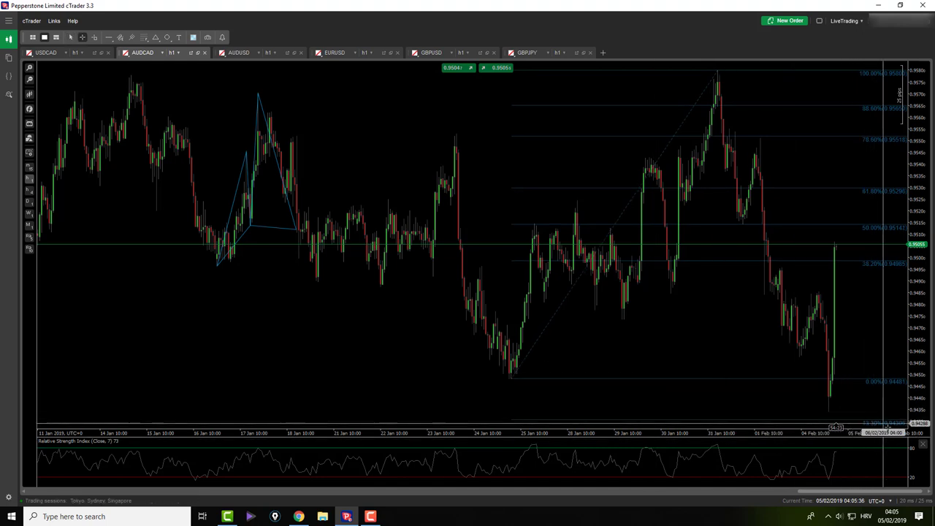
middle_click(837, 396)
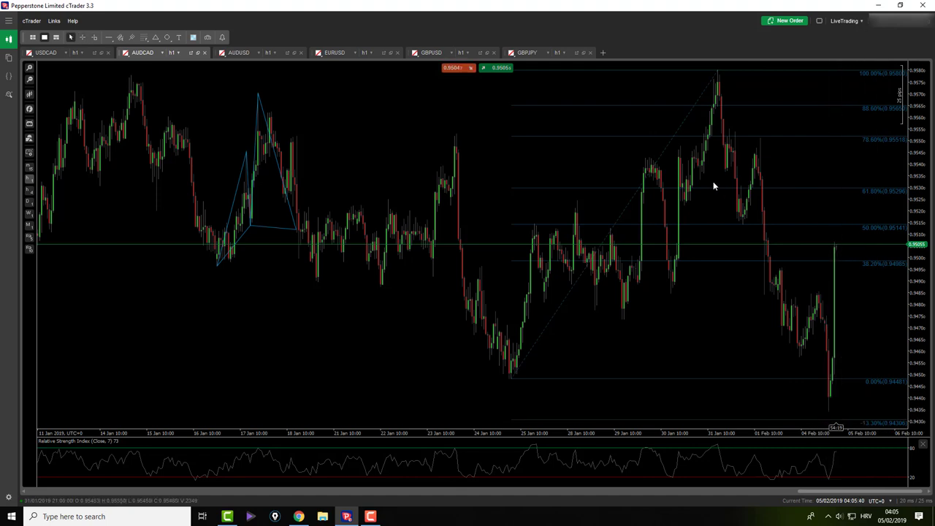
click(666, 146)
key(Delete)
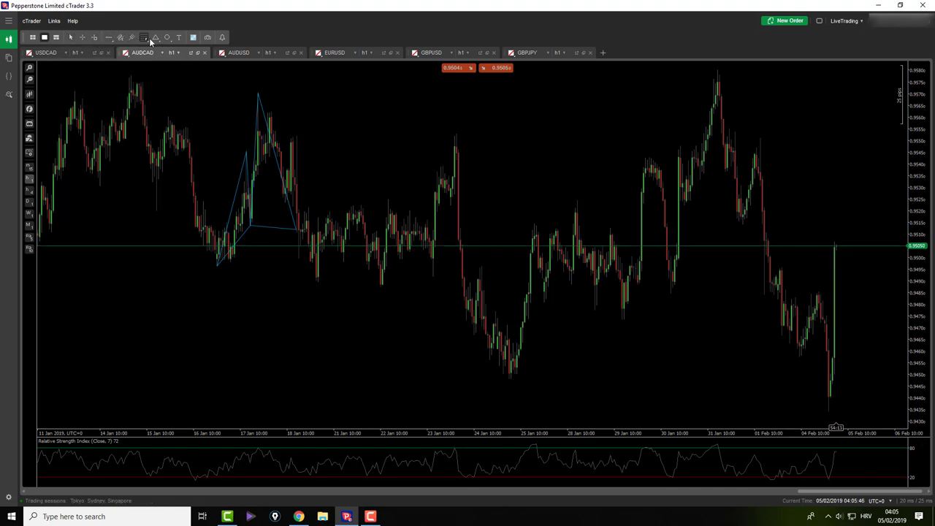
- Draw a Fibonacci retracement on AUDCAD from the 31 January high down to the latest low, with its upper anchor on the wick
mouse_move(714, 69)
mouse_down()
mouse_move(811, 384)
mouse_move(829, 414)
mouse_up()
drag(717, 69, 720, 68)
middle_click(896, 345)
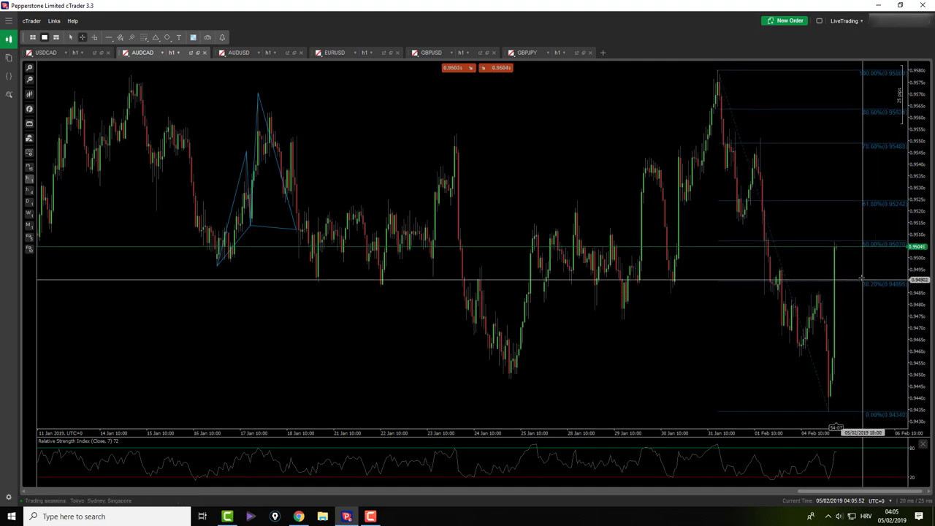
- Check the AUDCAD rebound against the 38.20% and 61.80% levels with the crosshair, and delete the retracement
drag(797, 349, 824, 280)
drag(789, 333, 850, 279)
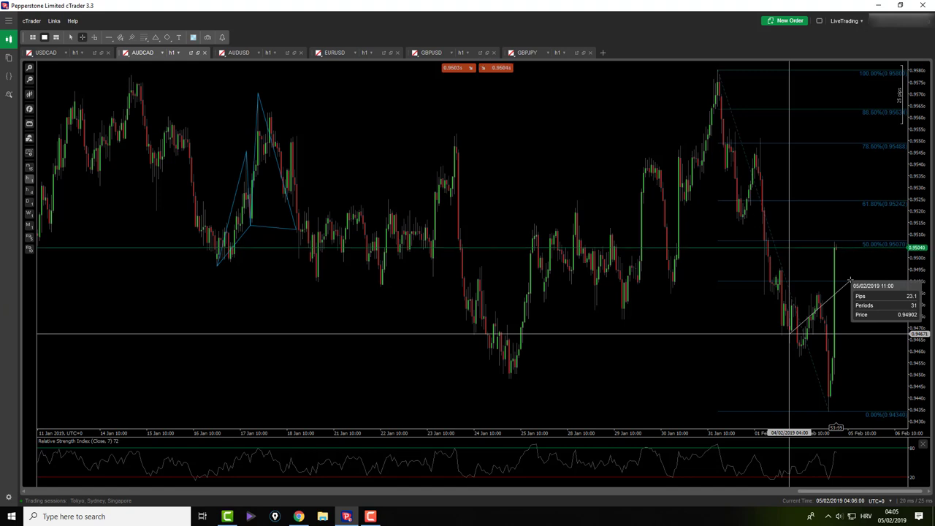
drag(849, 280, 844, 201)
middle_click(844, 200)
click(767, 217)
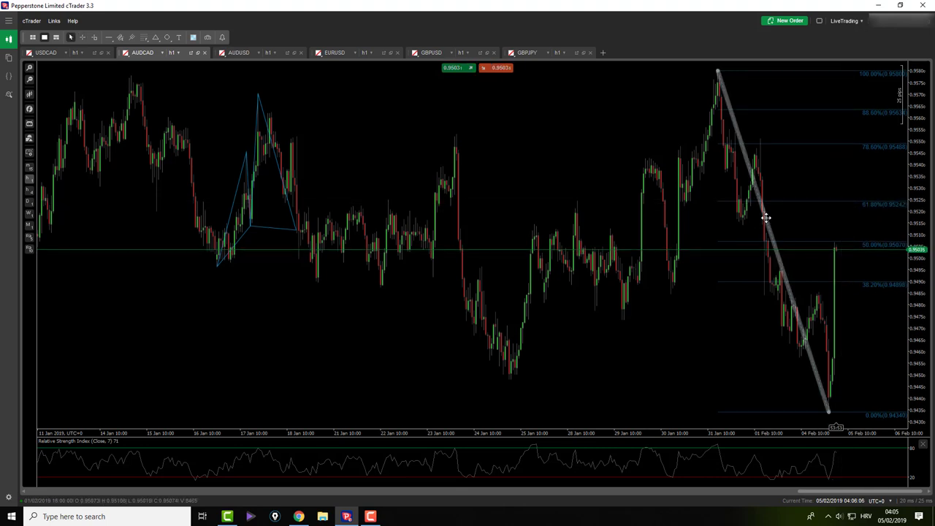
key(Delete)
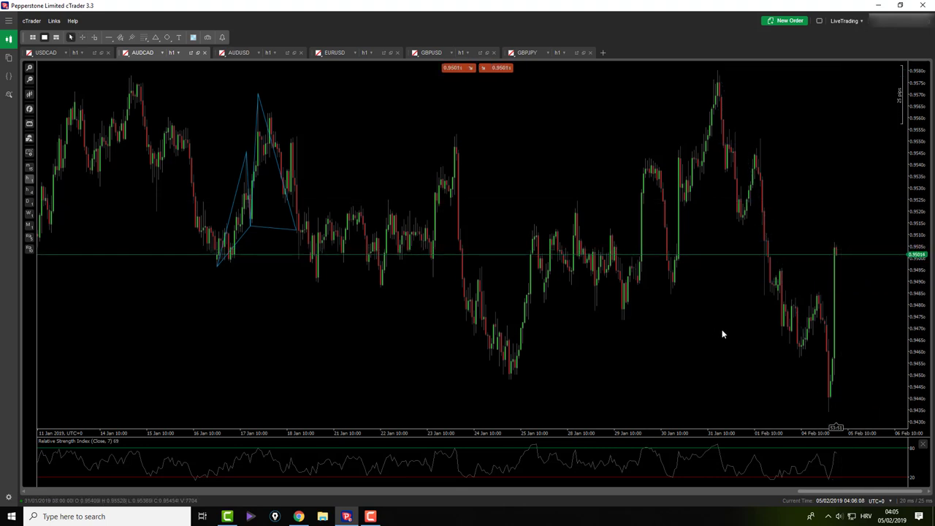
scroll(722, 334, up, 2)
drag(723, 334, 564, 281)
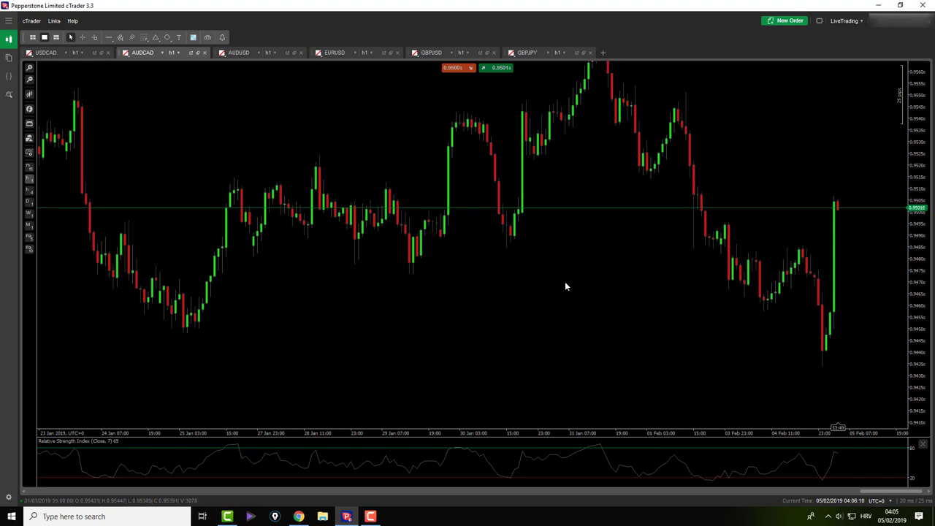
middle_click(704, 326)
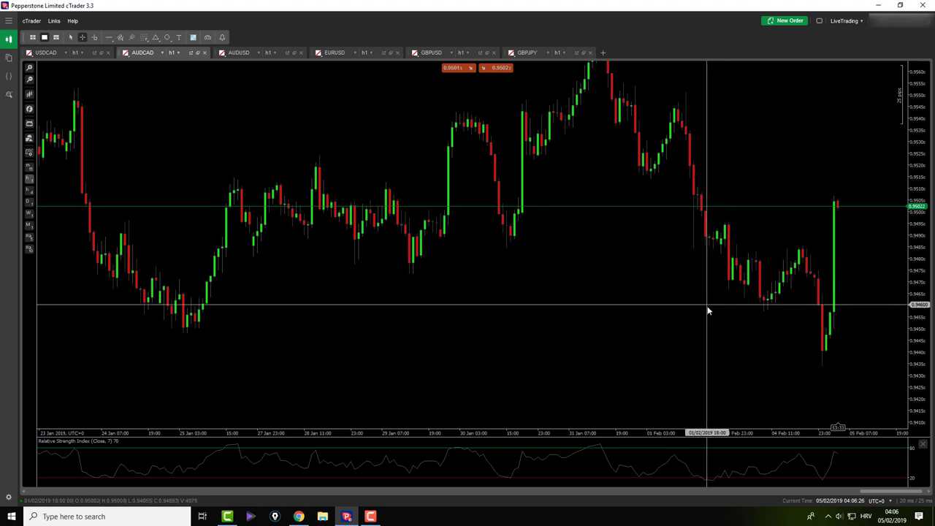
- Switch to the AUDUSD chart and enable the 88.60% level on its existing Fibonacci retracement
click(250, 54)
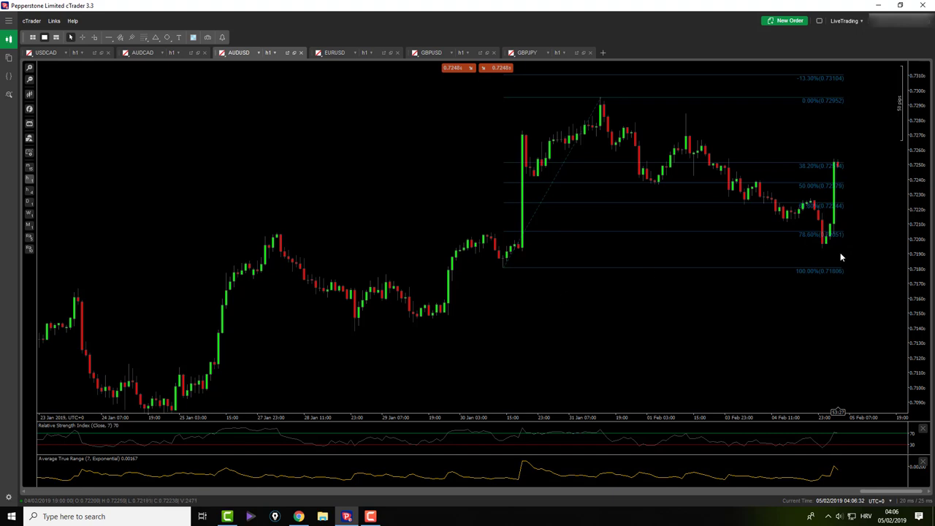
double_click(563, 162)
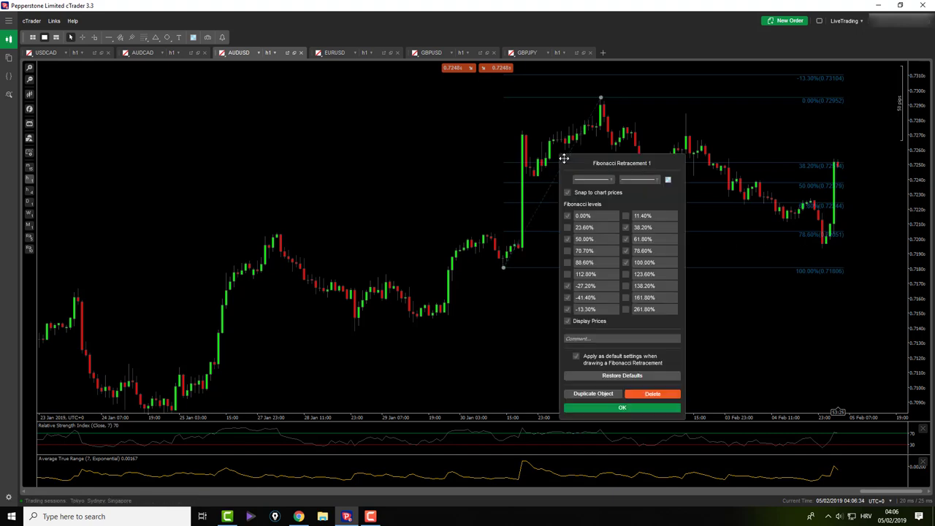
click(621, 407)
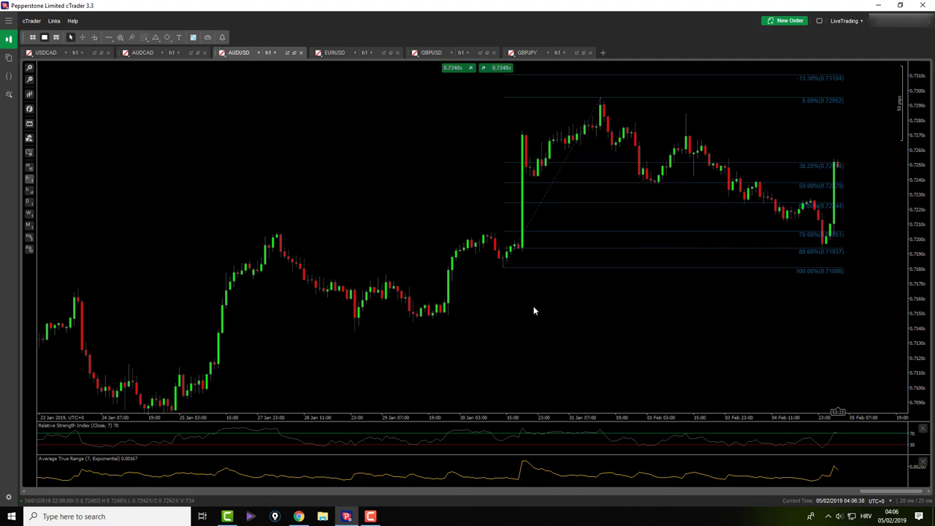
- Inspect the AUDUSD swings against the Fibonacci levels with the crosshair, and delete the retracement
middle_click(526, 289)
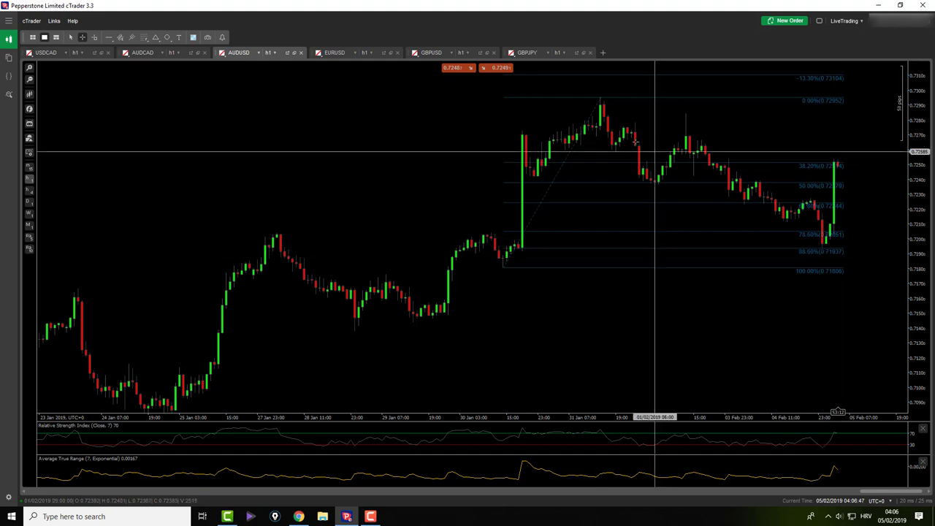
middle_click(593, 125)
key(Delete)
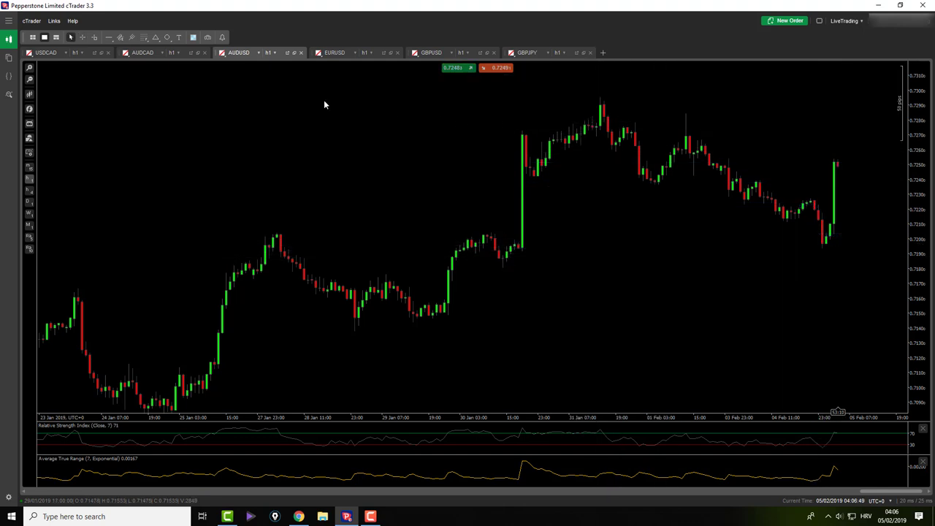
- Outline the AUDUSD pattern with two connected triangles running from the 30 January low through the intermediate swings to the latest low
click(155, 38)
drag(503, 267, 600, 98)
drag(553, 268, 660, 185)
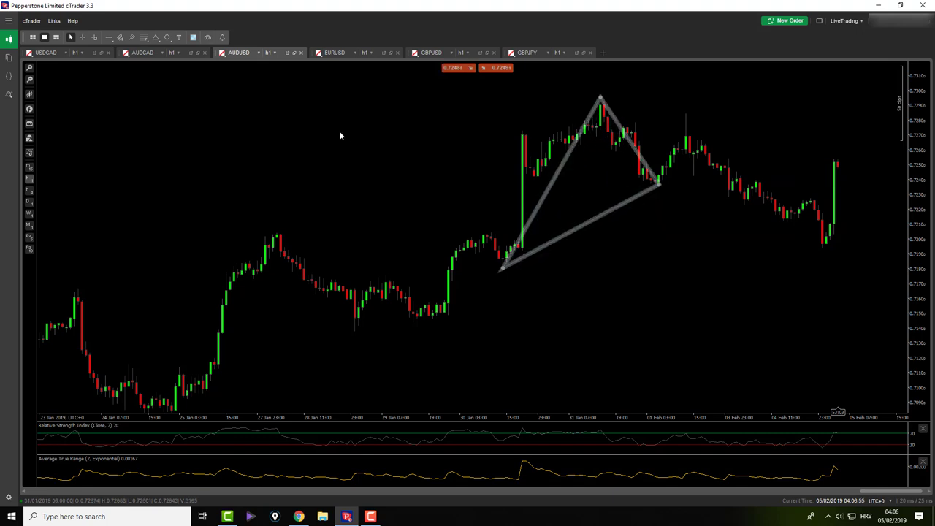
click(156, 38)
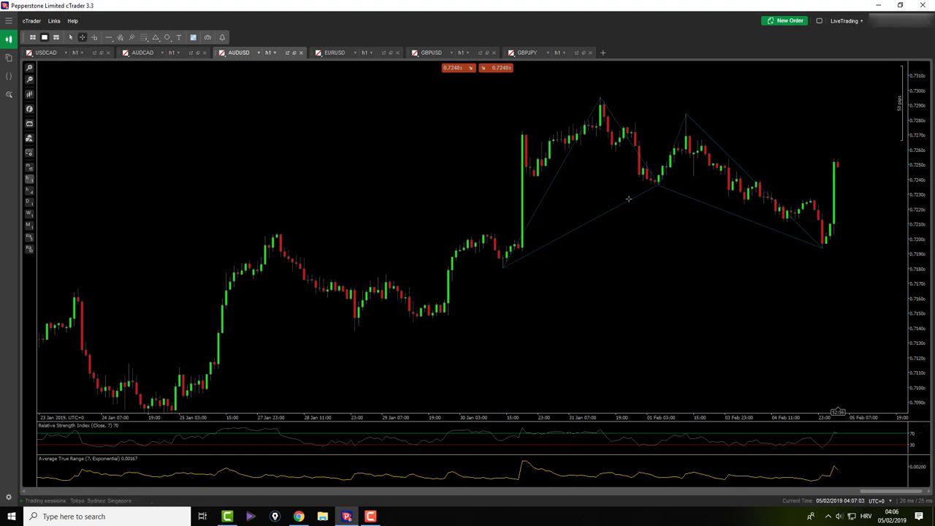
click(820, 227)
- Draw a Fibonacci retracement on AUDUSD from the 31 January high to the latest low
click(143, 37)
click(176, 55)
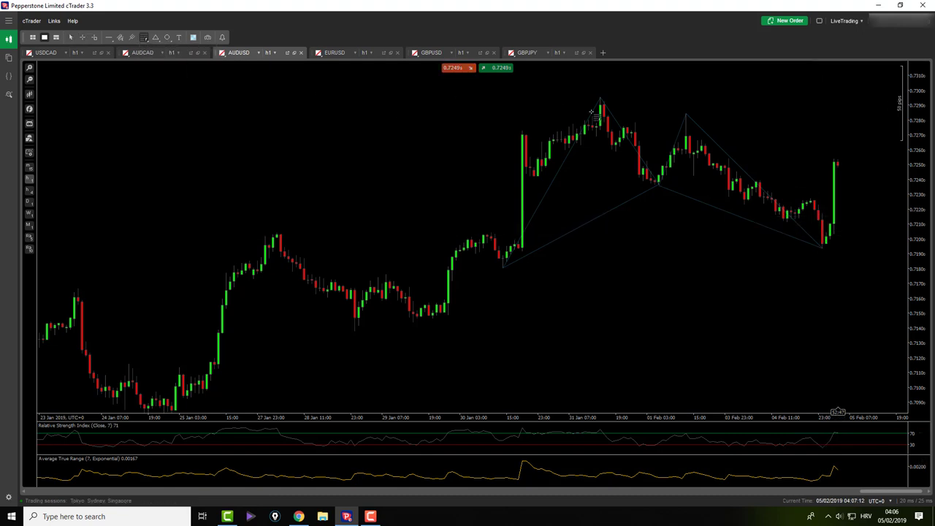
click(600, 97)
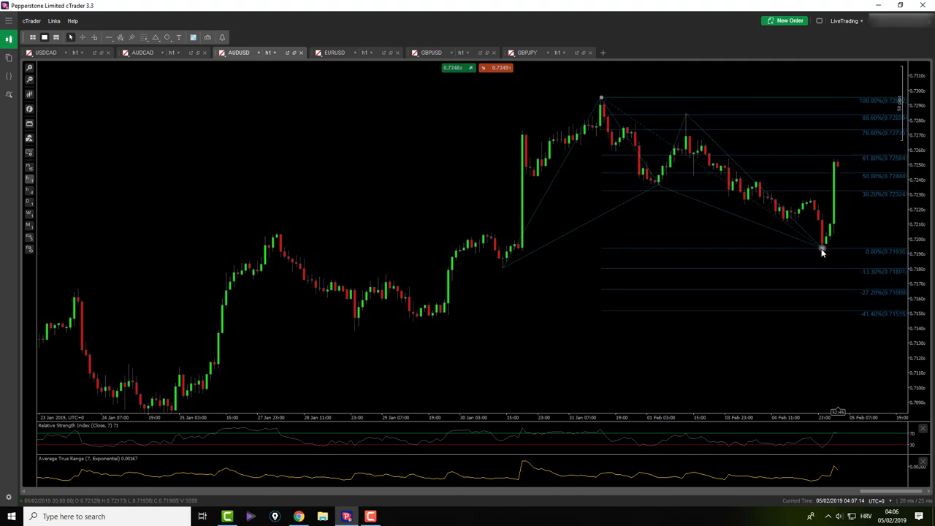
click(821, 249)
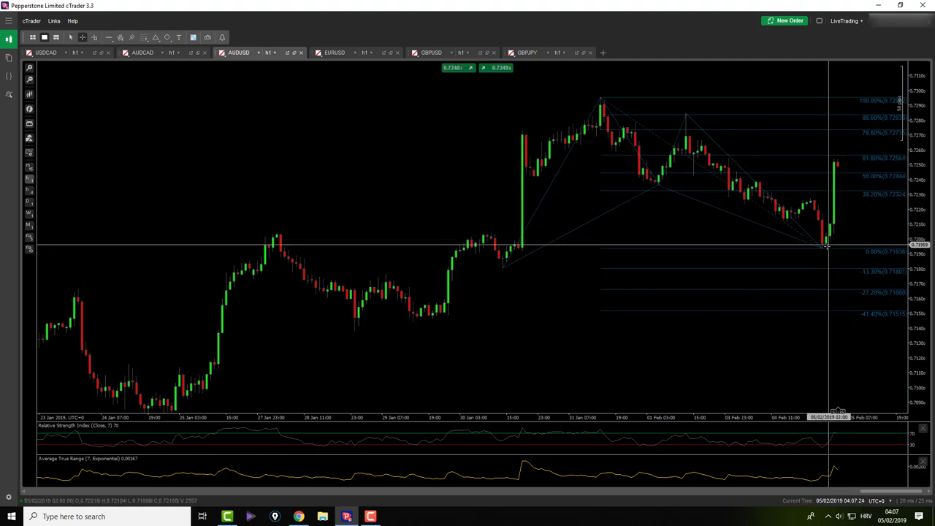
- Check the AUDUSD rebound from the latest low against the 61.80% level with the crosshair, and select the retracement
drag(826, 249, 835, 161)
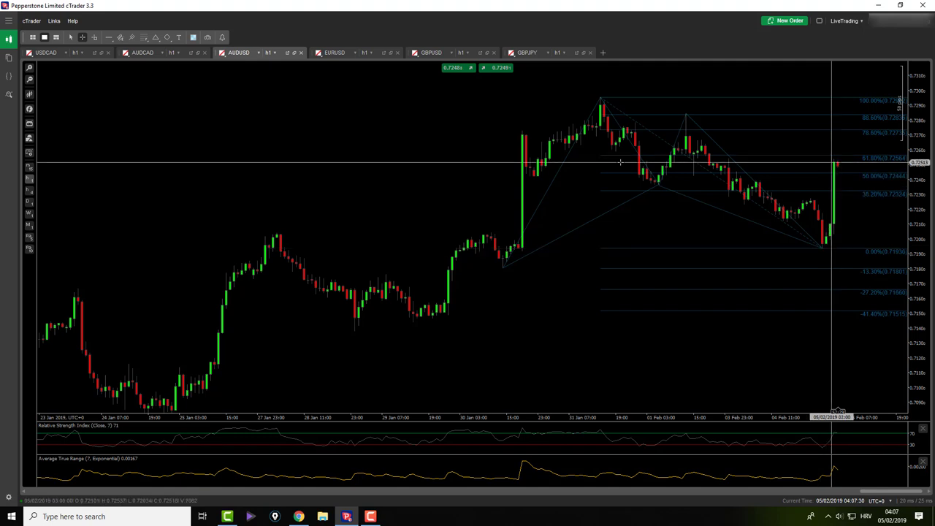
double_click(596, 157)
click(638, 121)
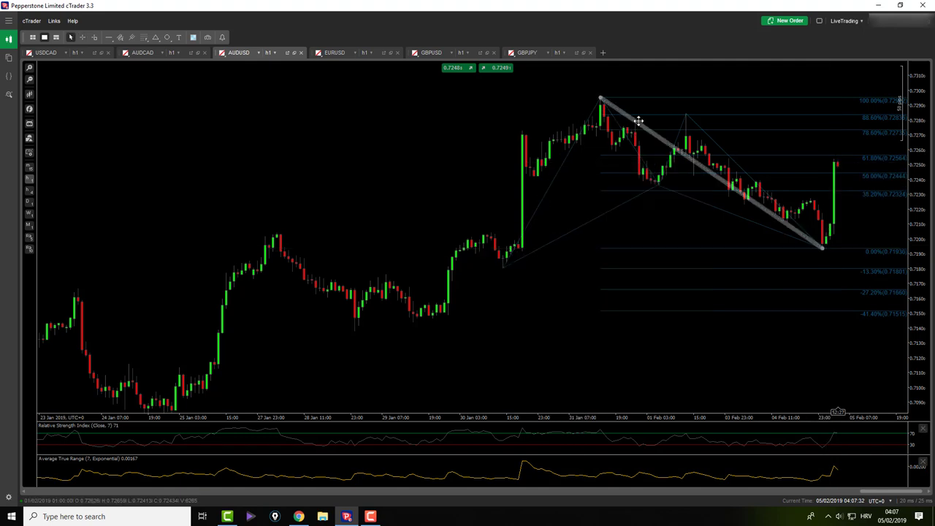
- Switch to EURUSD and draw a Fibonacci retracement from the 31 January high to the 1 February low, fitting its upper anchor to the wick
click(332, 54)
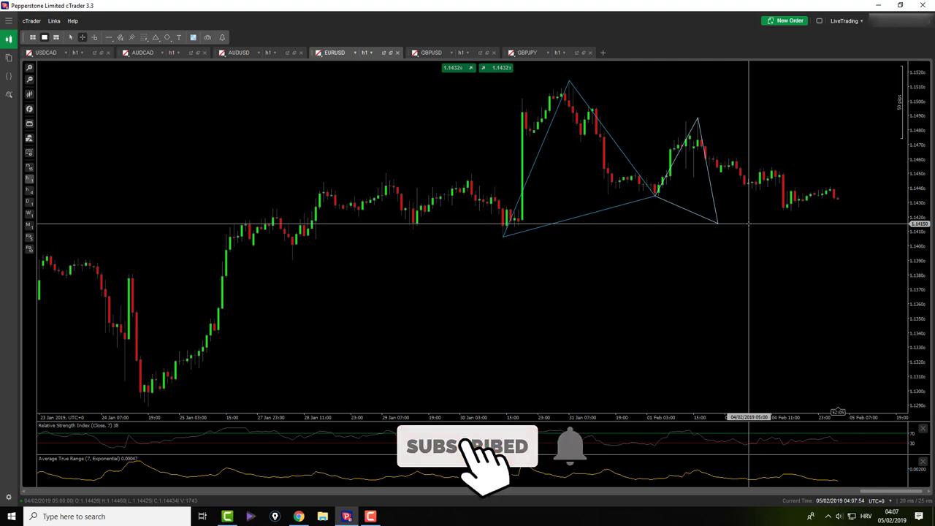
drag(838, 199, 741, 233)
click(146, 39)
click(167, 49)
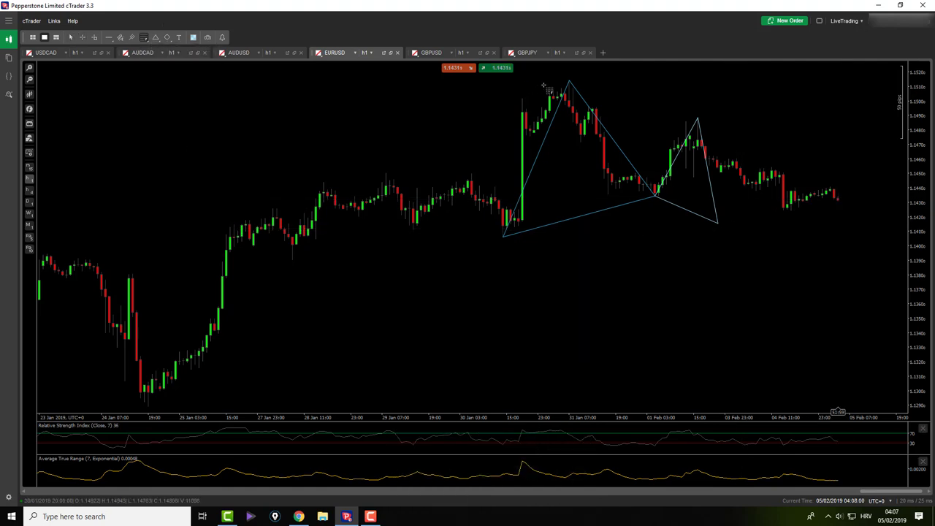
mouse_move(569, 79)
mouse_down()
mouse_move(712, 204)
mouse_move(655, 196)
mouse_up()
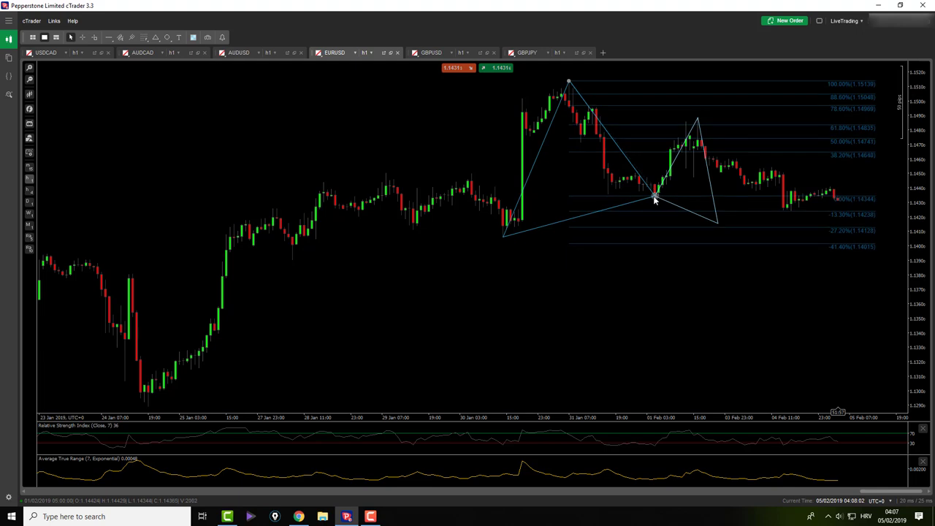
drag(568, 81, 568, 83)
- Place a EURUSD buy limit order at 1.14147 for 0.05 lots with a 26.2-pip stop loss and a 29.6-pip take profit
click(81, 37)
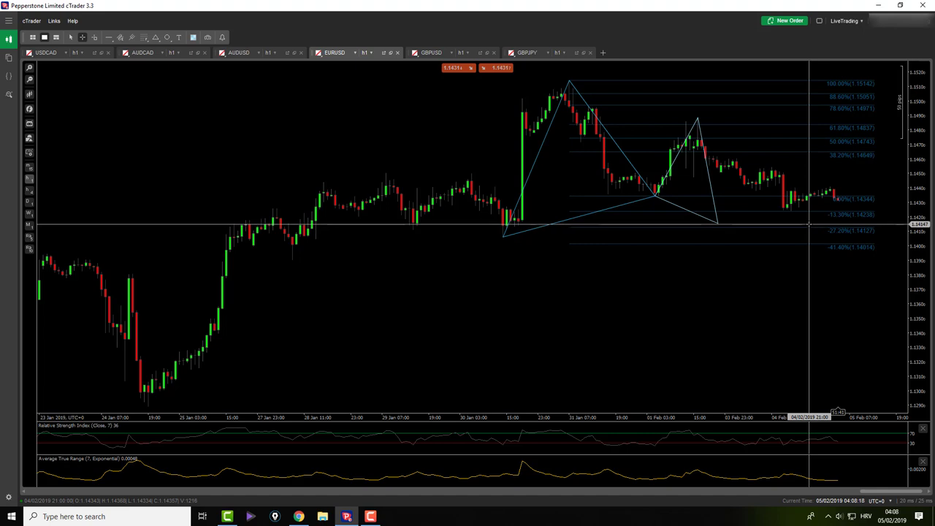
right_click(810, 228)
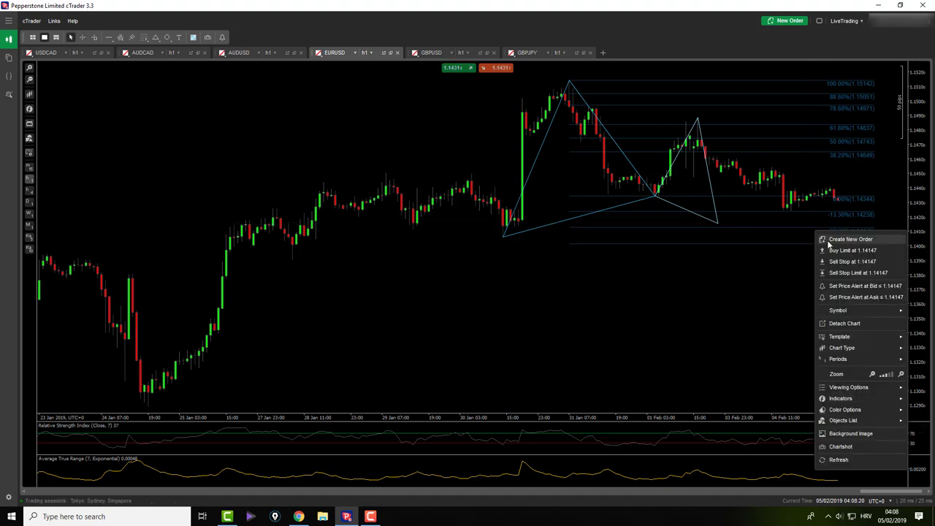
click(830, 250)
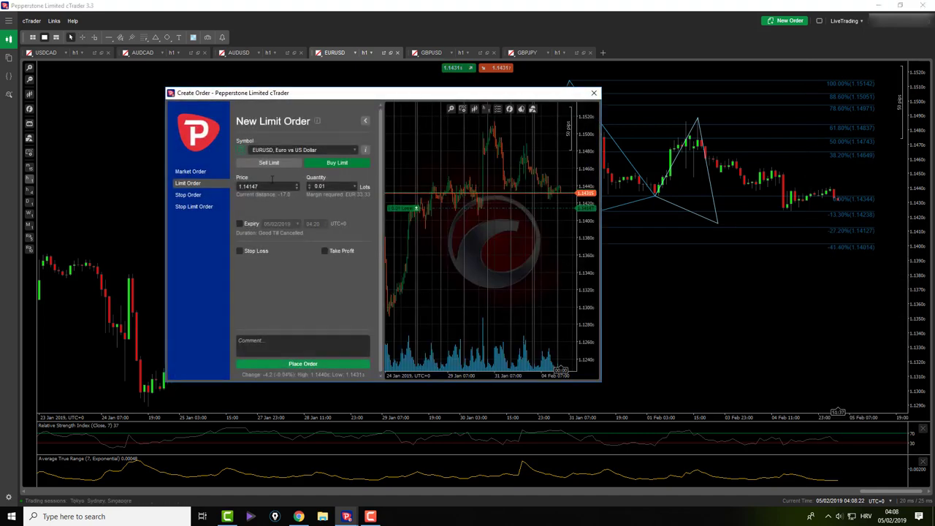
click(239, 250)
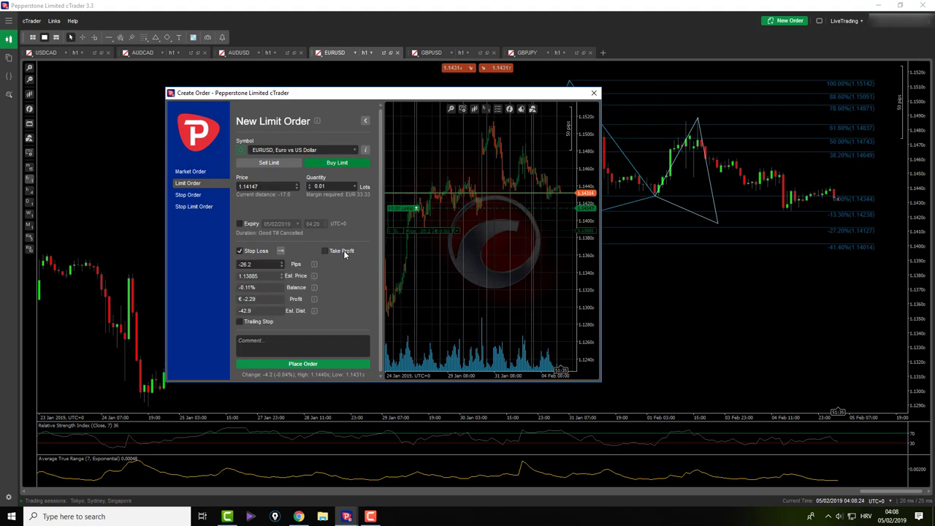
click(325, 251)
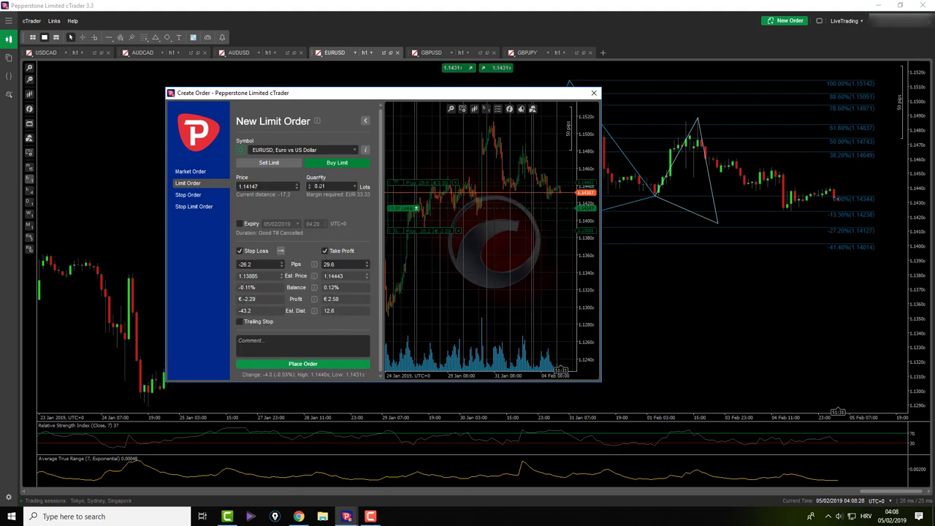
click(332, 185)
key(BackSpace)
text(5)
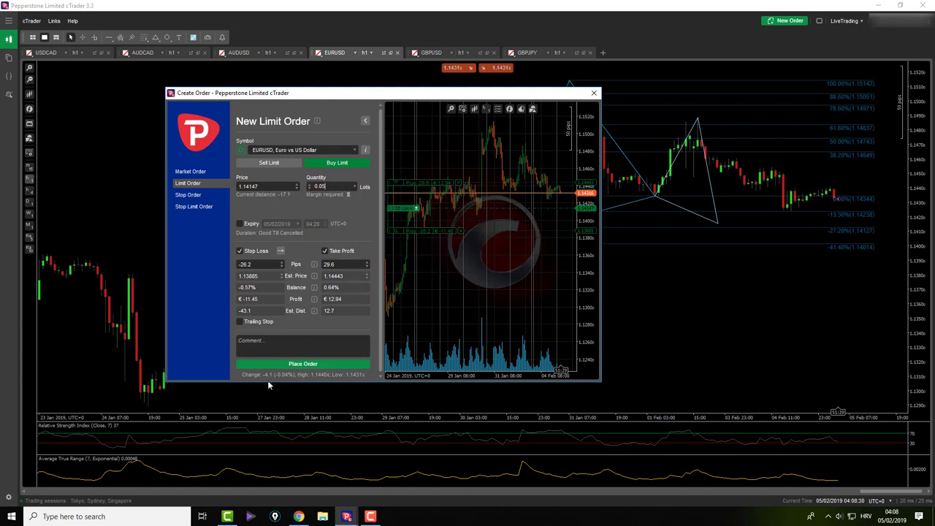
click(295, 364)
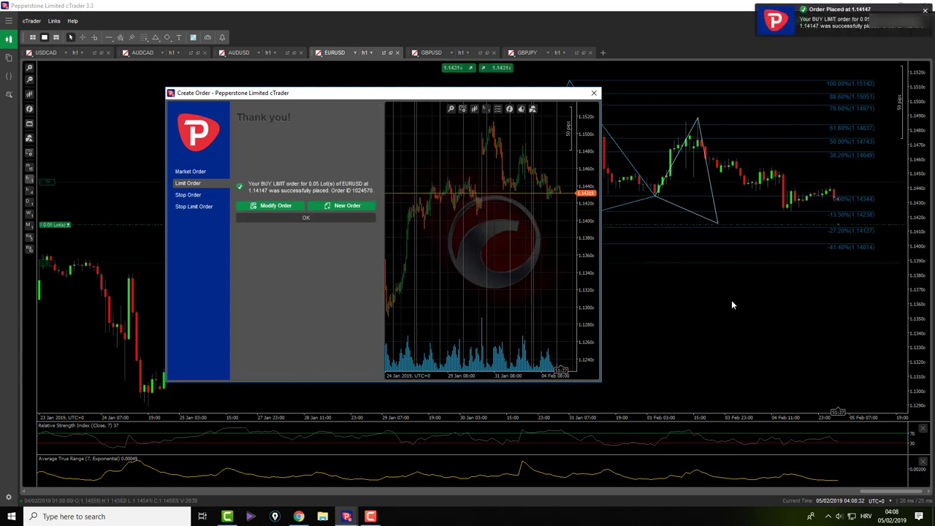
click(593, 94)
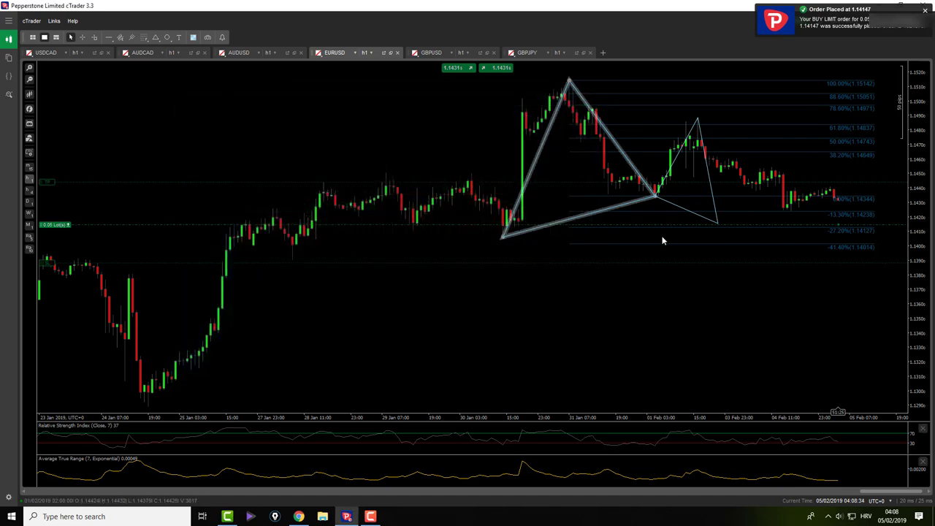
- Place a second EURUSD buy limit order at 1.14080 for 0.05 lots with a 26.2-pip stop loss and a 29.6-pip take profit
right_click(667, 234)
click(686, 260)
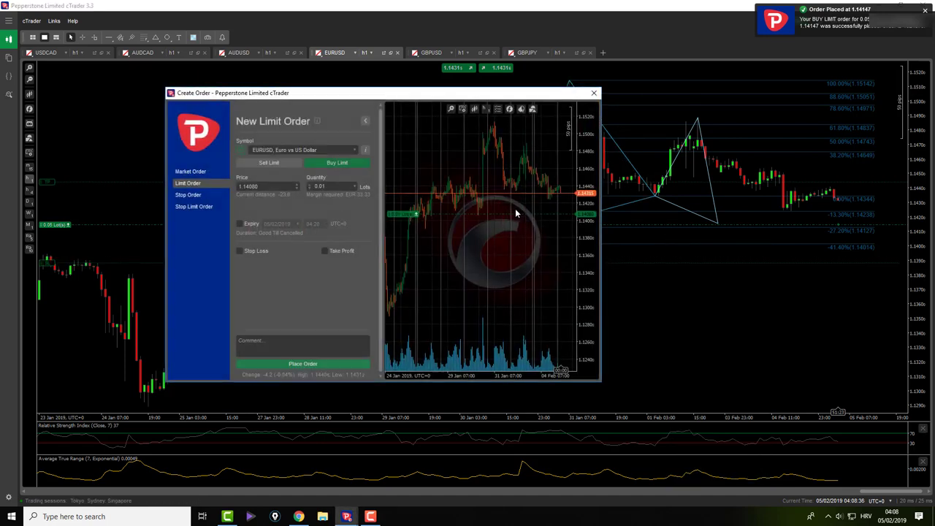
click(252, 251)
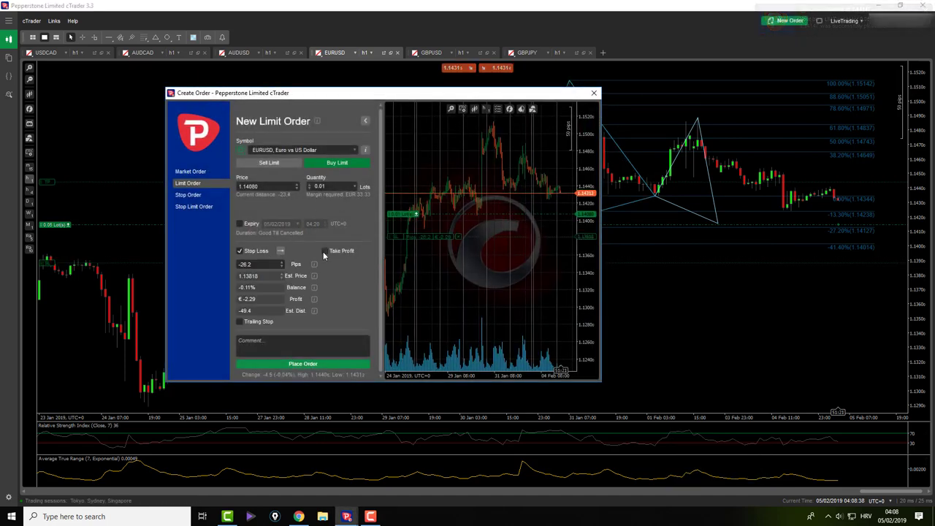
click(324, 251)
click(339, 187)
key(BackSpace)
text(5)
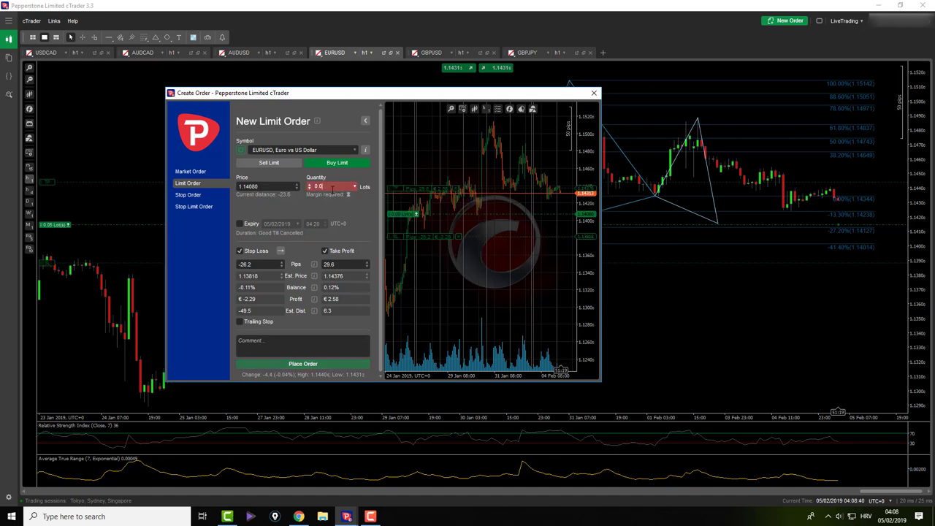
click(315, 363)
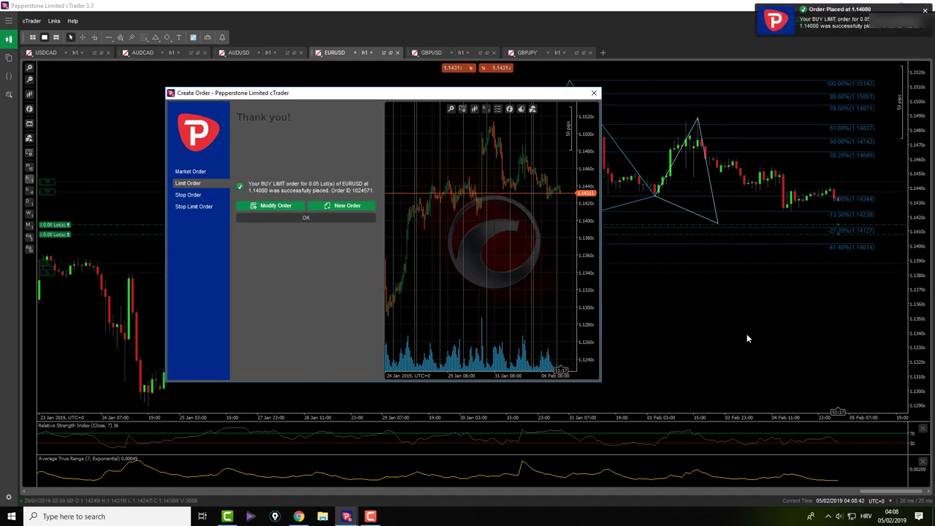
click(592, 94)
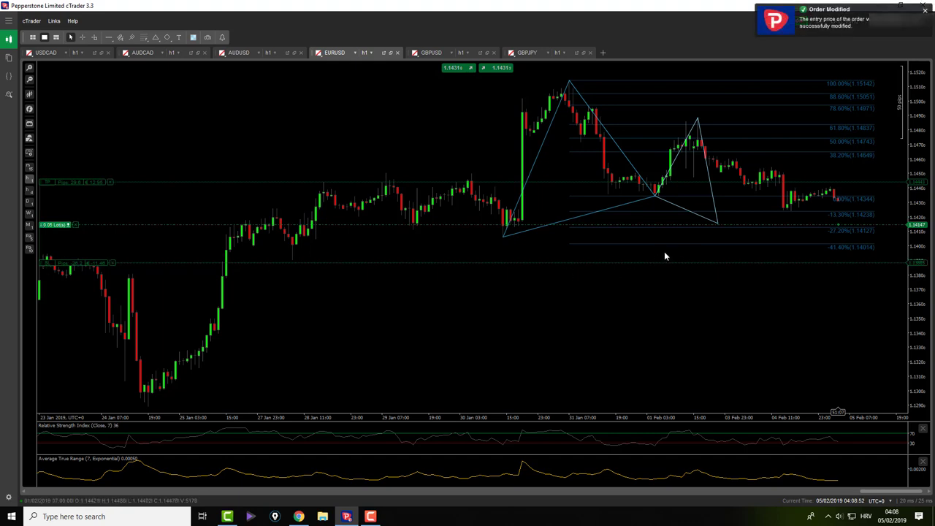
- Move the retracement's lower anchor to the 30 January low and shift the orders' stop losses to its -13.30% level
drag(655, 198, 503, 238)
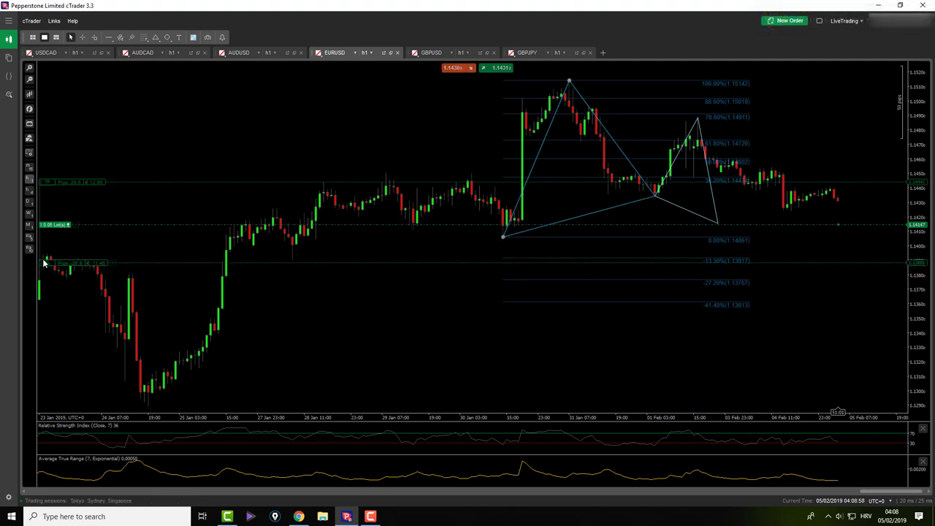
drag(43, 263, 43, 262)
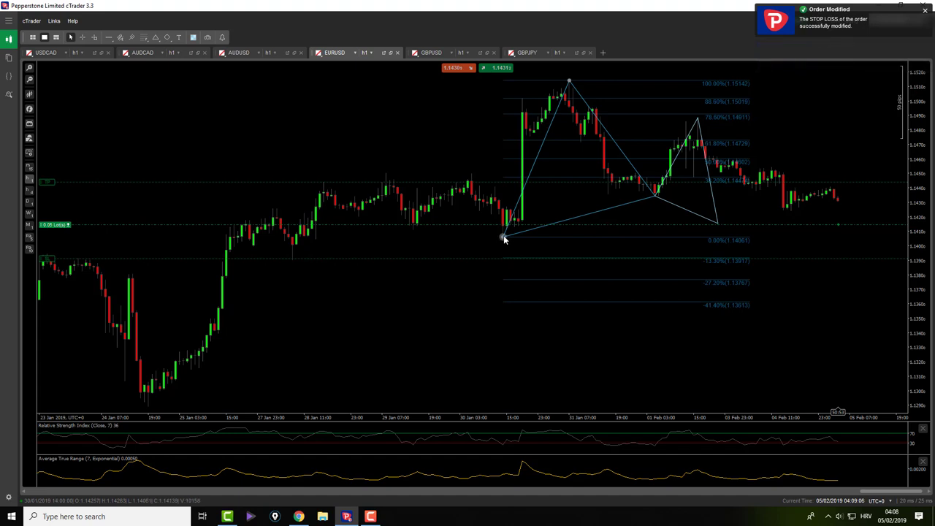
- Anchor the retracement's lower end at the pattern's projected low and set the two take profits near its 38.20% and 61.80% levels
drag(504, 234, 657, 201)
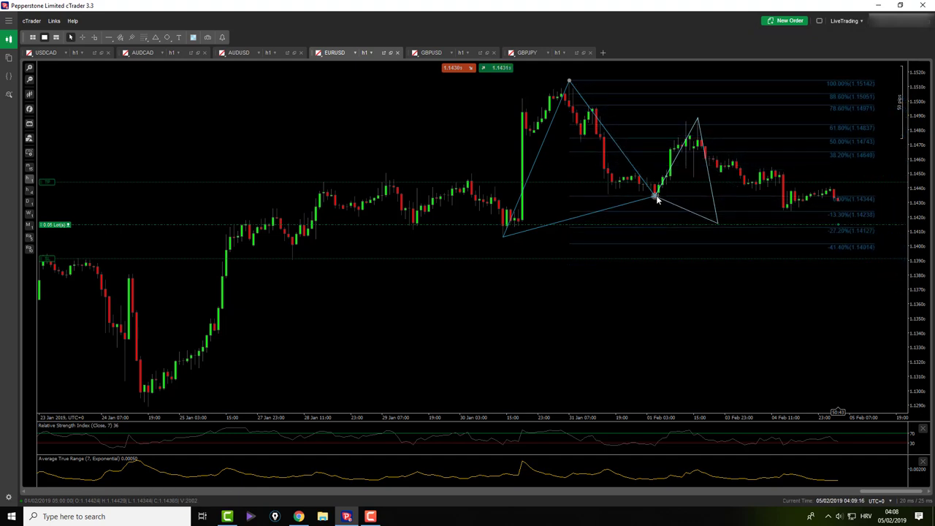
drag(657, 199, 716, 226)
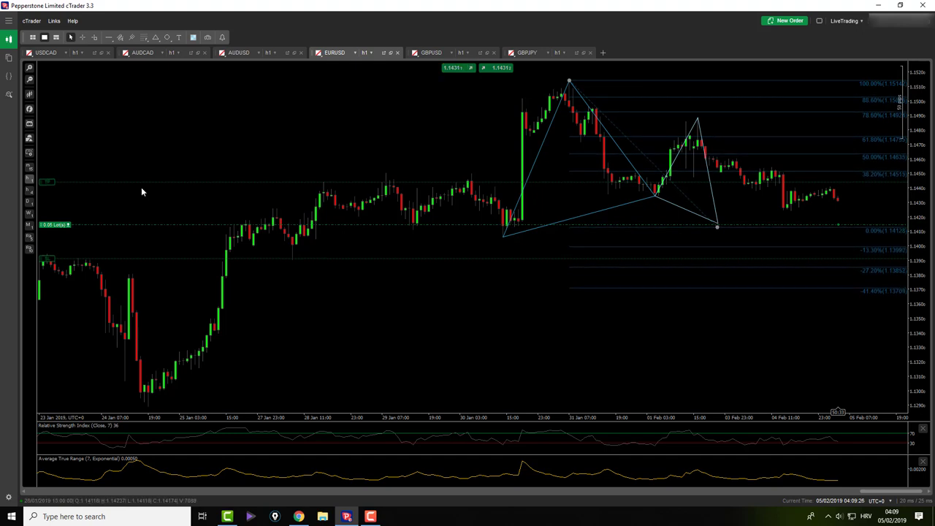
drag(47, 176, 48, 137)
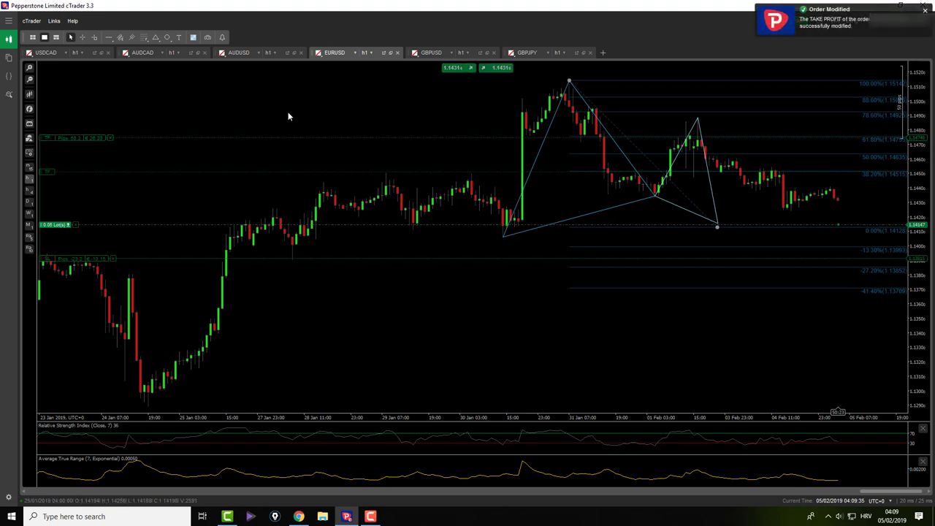
- Delete the Fibonacci retracement from the EURUSD chart, keeping the pattern triangles and pending orders
drag(568, 82, 614, 81)
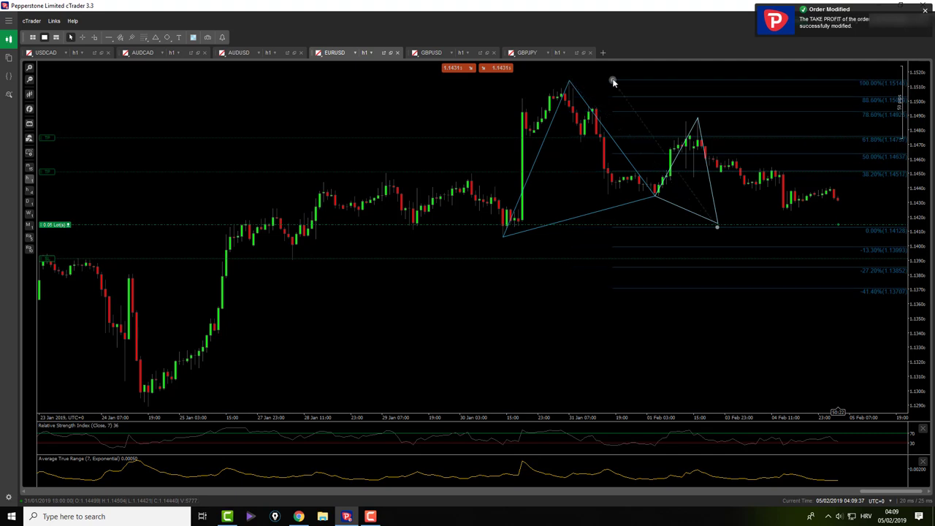
key(Delete)
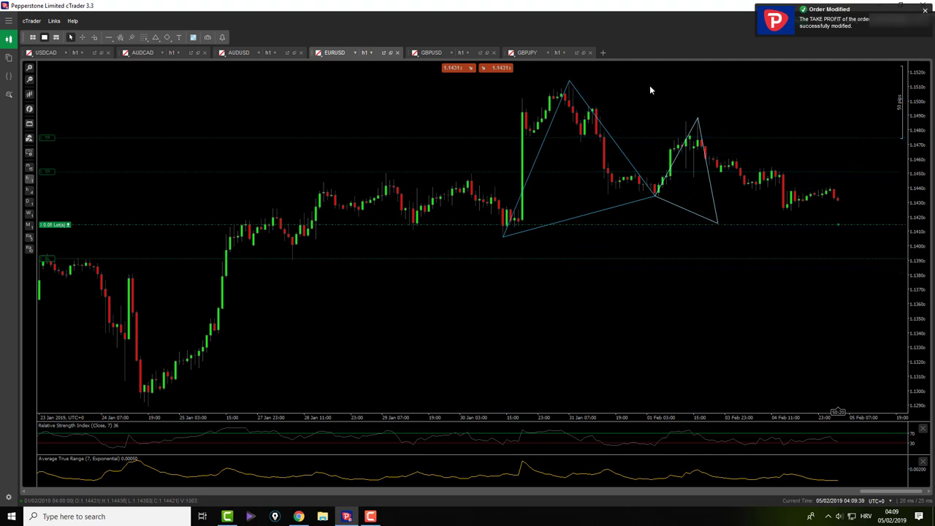
right_click(856, 205)
key(Escape)
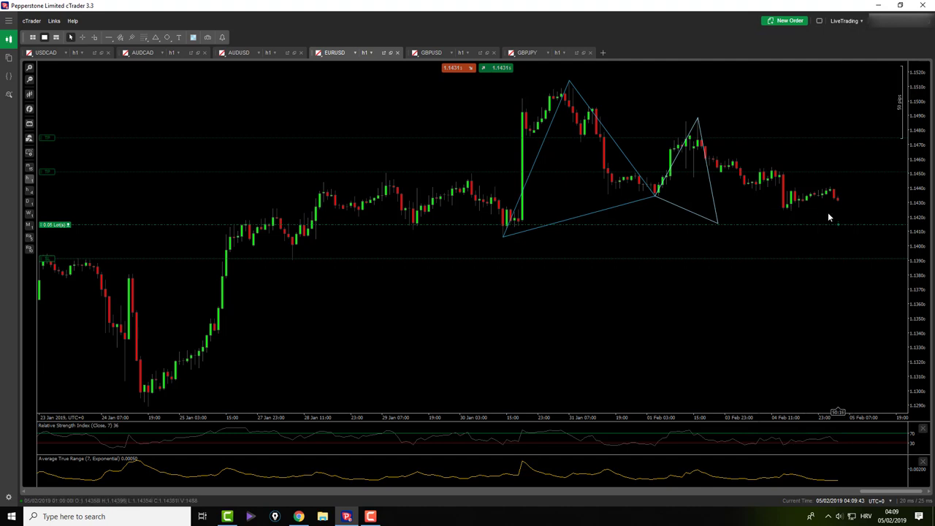
- Switch to the GBPUSD chart and inspect its recent price swings with the crosshair
click(82, 37)
click(429, 52)
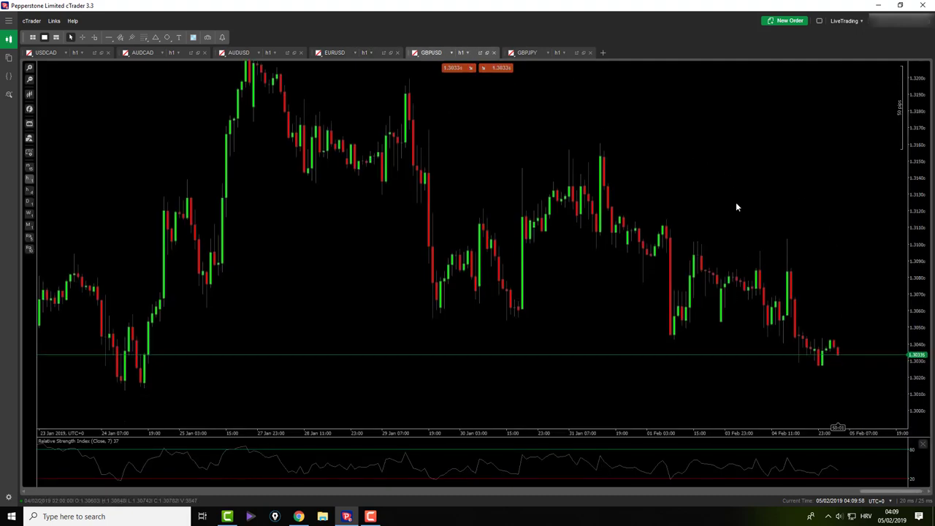
middle_click(302, 204)
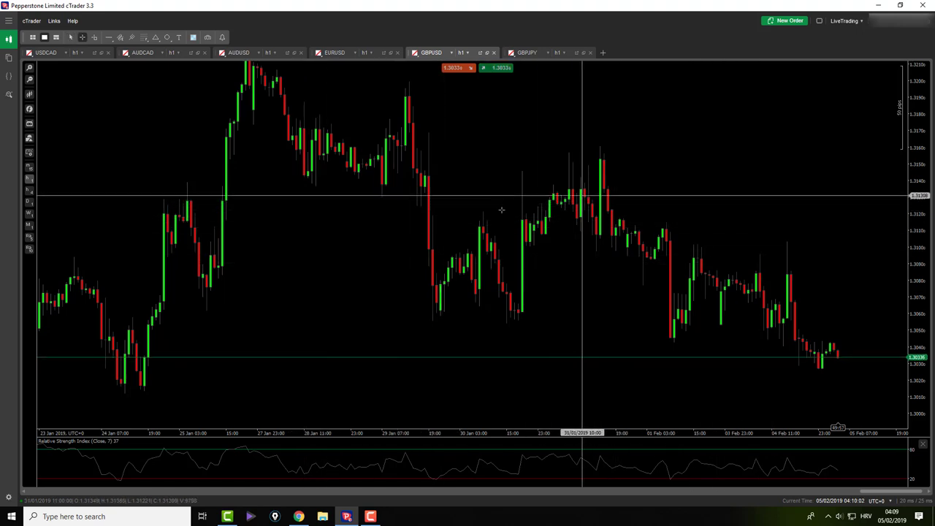
- Draw a horizontal line across the GBPUSD chart at about 1.3062, level with the late-January swing lows, and inspect recent price against it
click(257, 311)
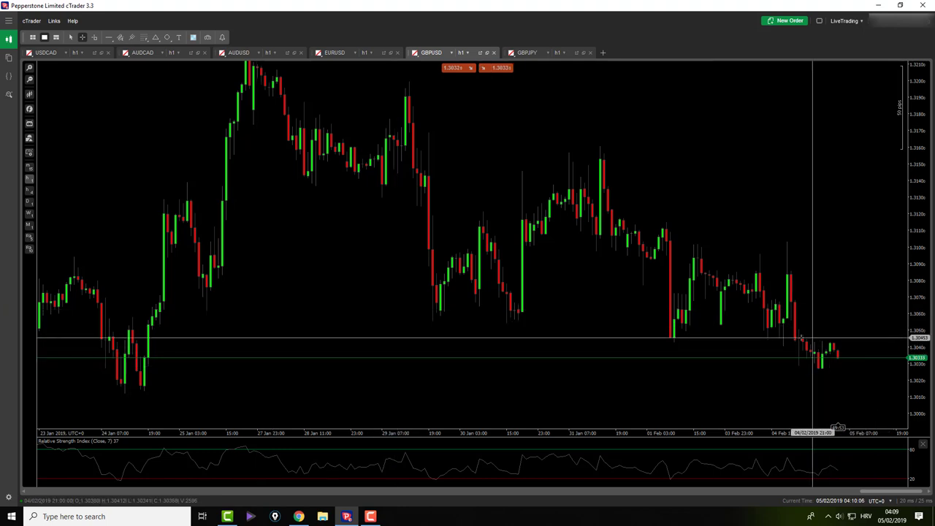
middle_click(835, 286)
drag(821, 257, 817, 181)
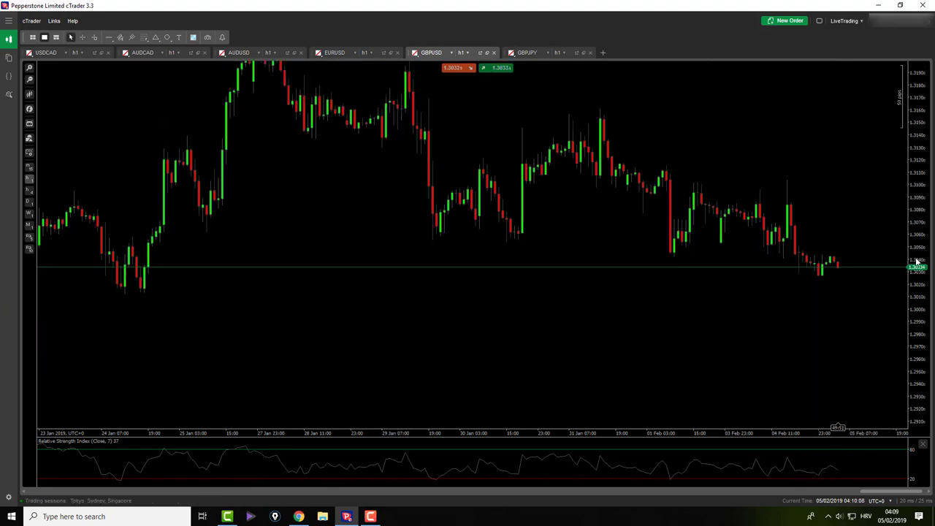
drag(666, 331, 430, 386)
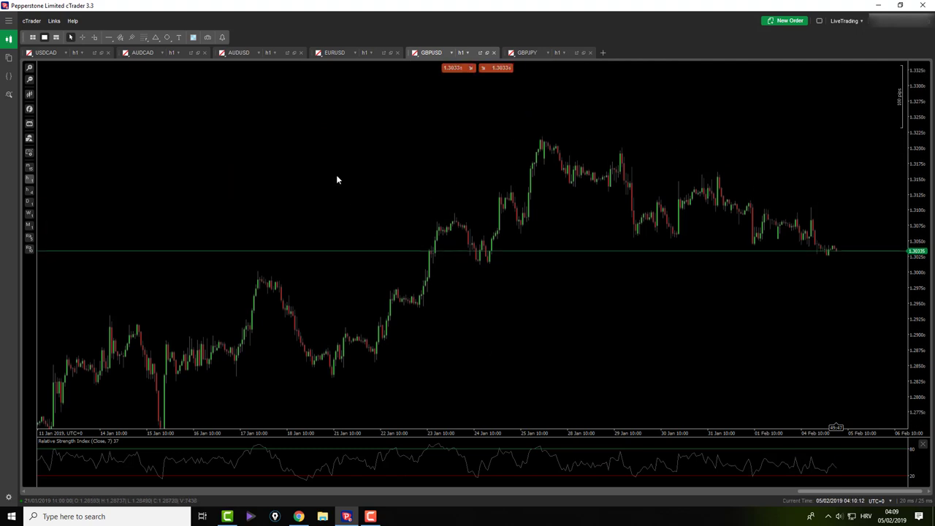
middle_click(317, 204)
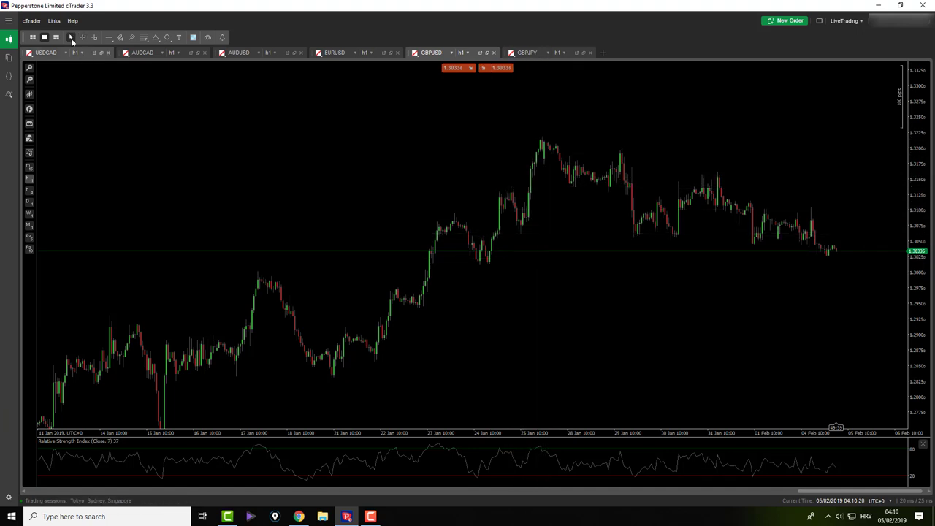
click(108, 37)
click(567, 235)
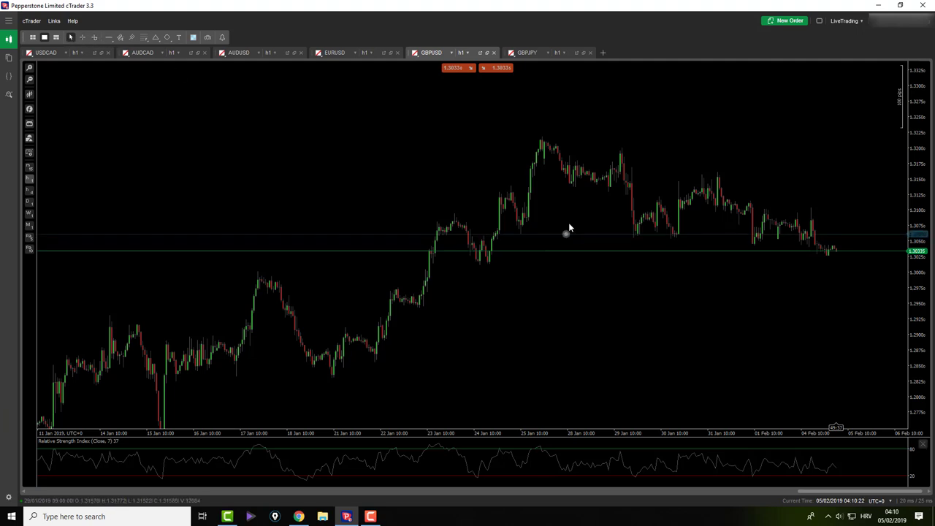
middle_click(564, 220)
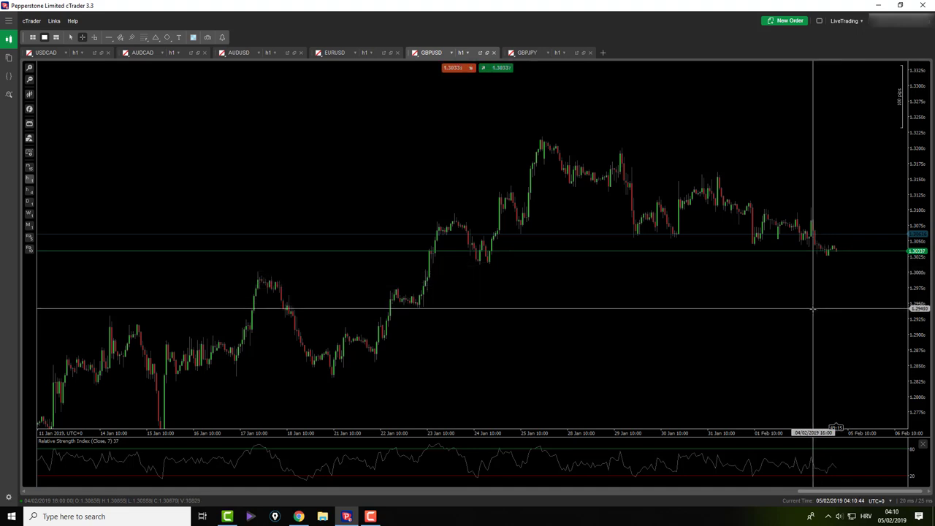
middle_click(834, 226)
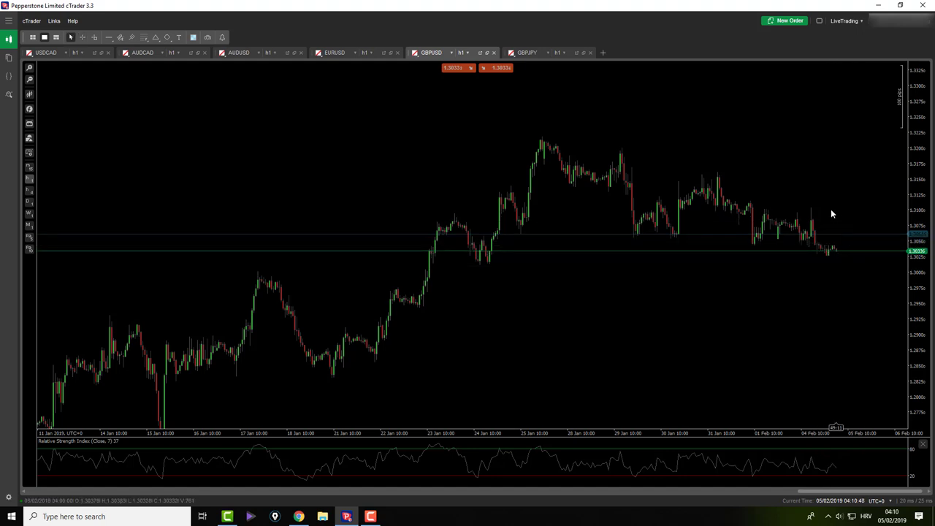
scroll(825, 207, up, 2)
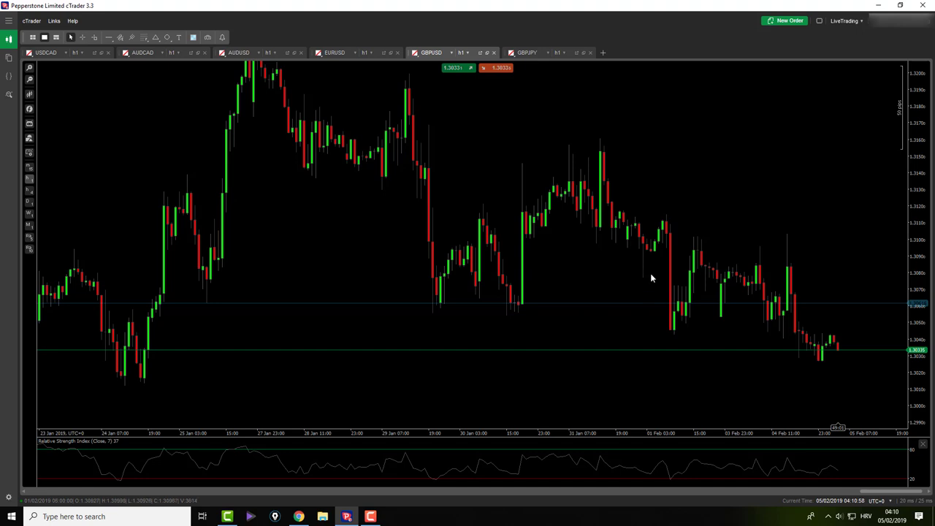
- Switch to the GBPJPY chart and trace the rise from the 1 February low to the 4 February high with the crosshair
click(525, 53)
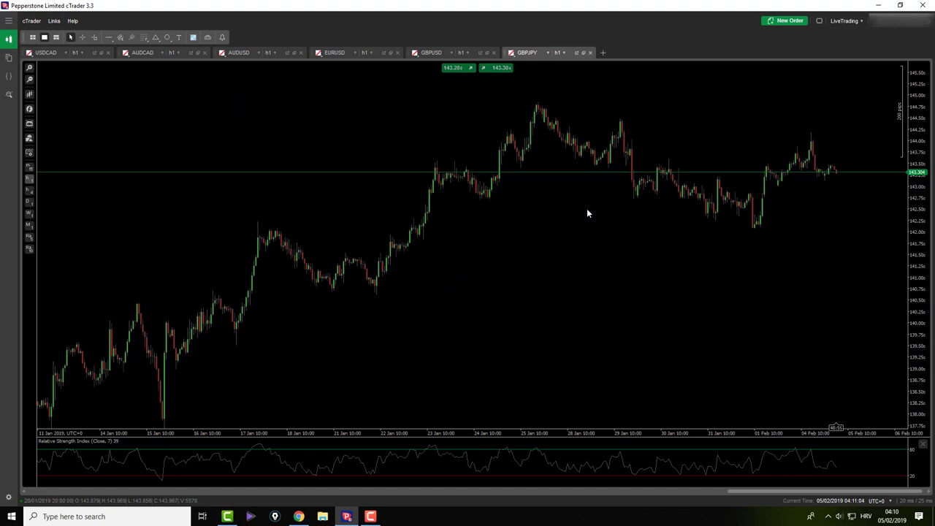
scroll(586, 211, up, 2)
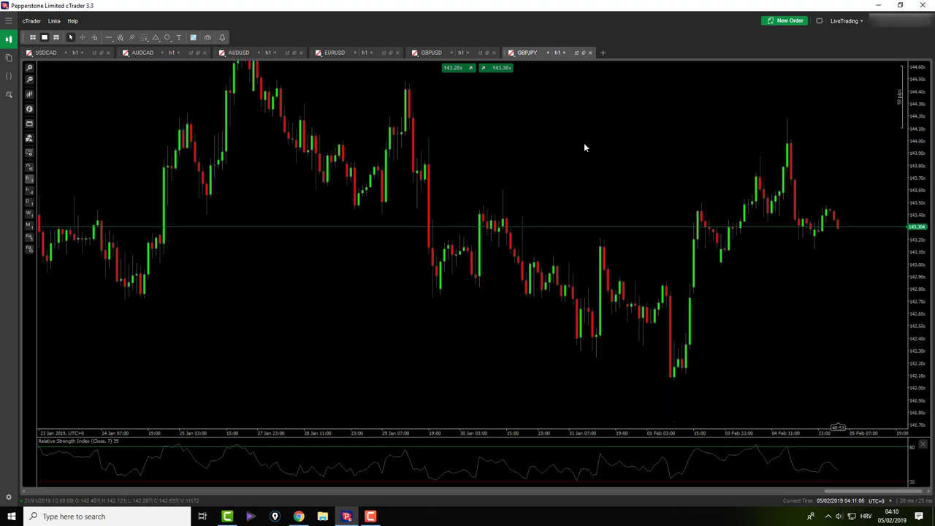
middle_click(657, 353)
drag(681, 373, 785, 110)
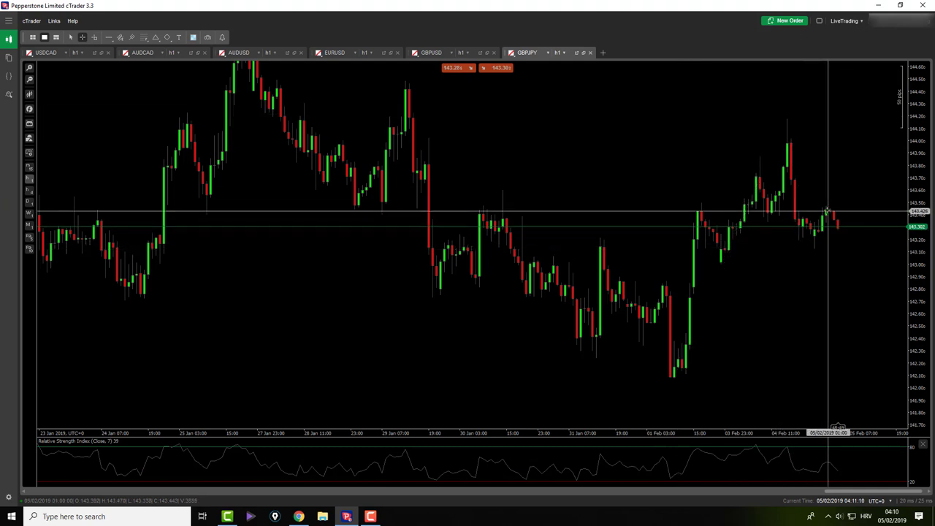
middle_click(644, 135)
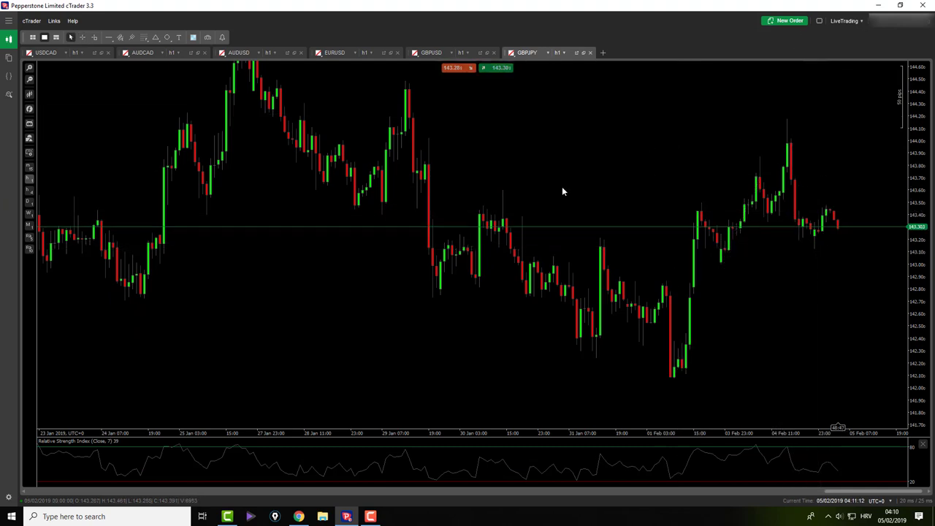
- Draw a Fibonacci retracement from the 1 February low to the 4 February high and inspect its levels with the crosshair
click(143, 37)
click(182, 48)
drag(680, 381, 787, 123)
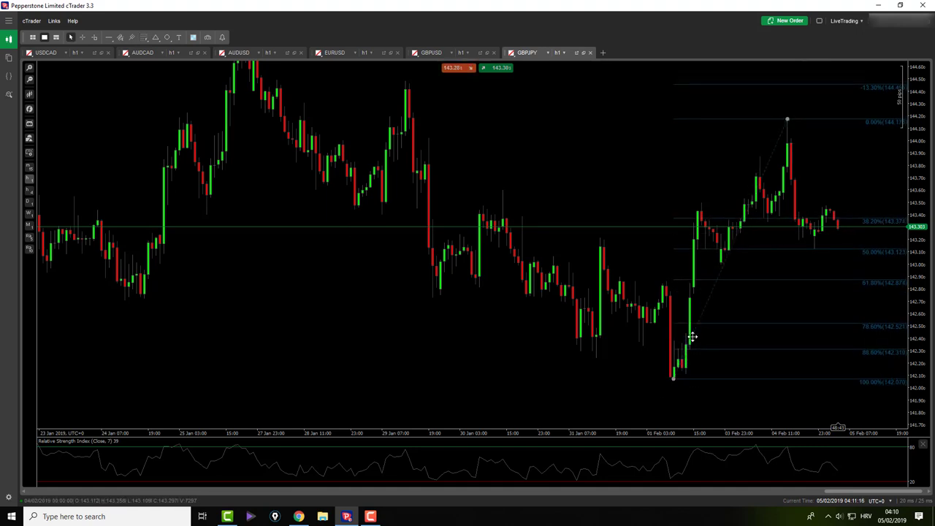
drag(686, 378, 674, 379)
click(94, 37)
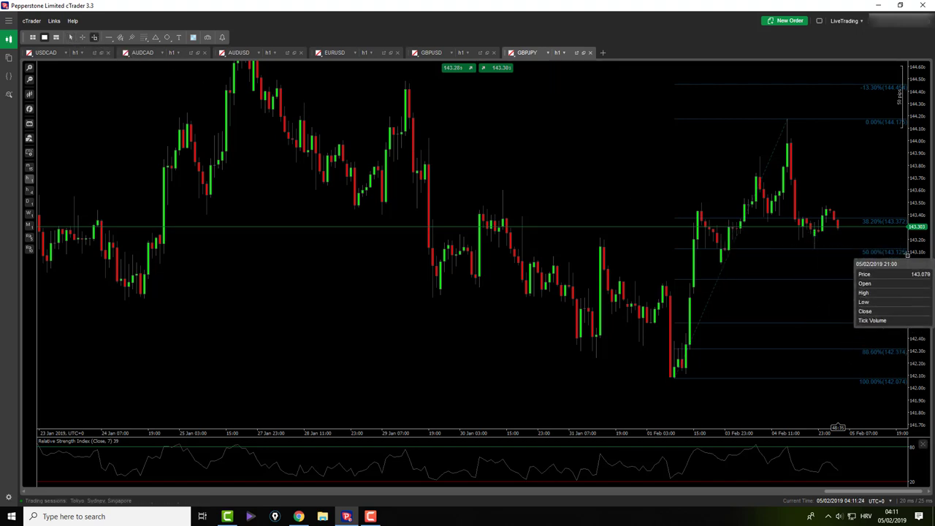
key(Escape)
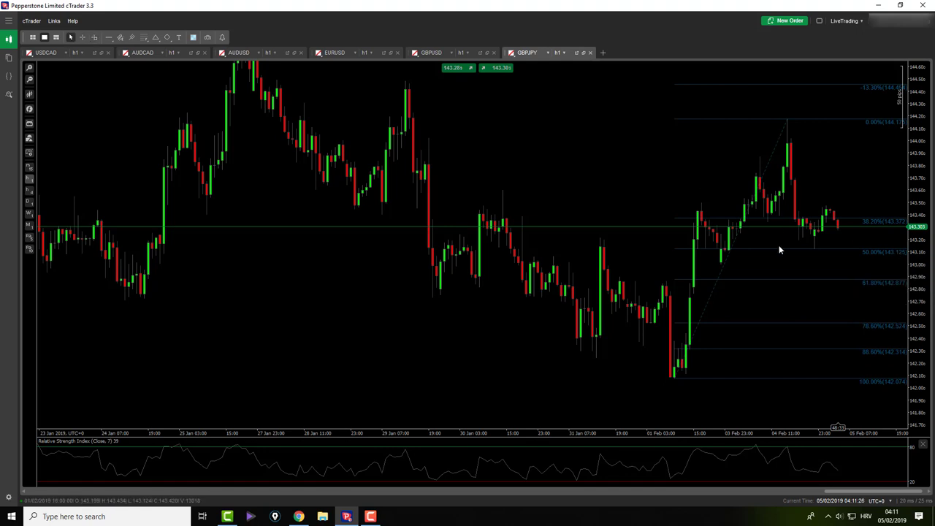
middle_click(650, 343)
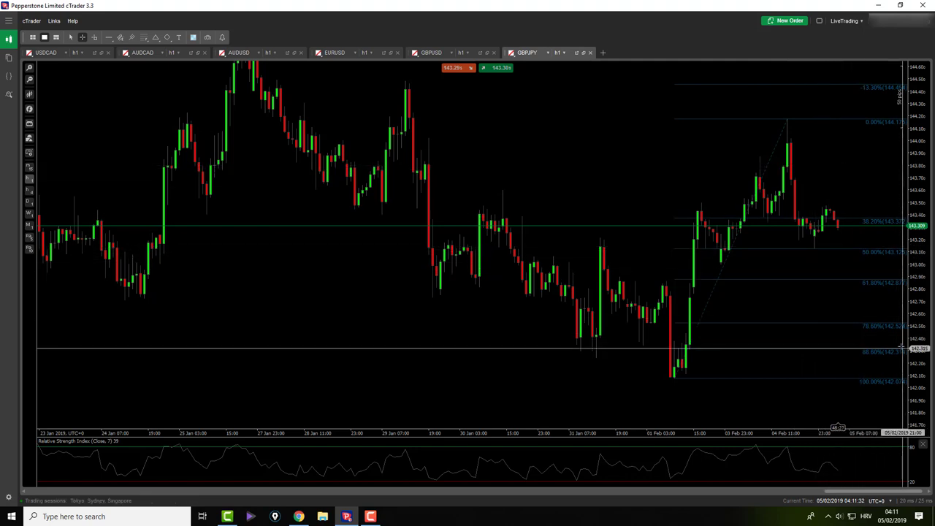
key(Escape)
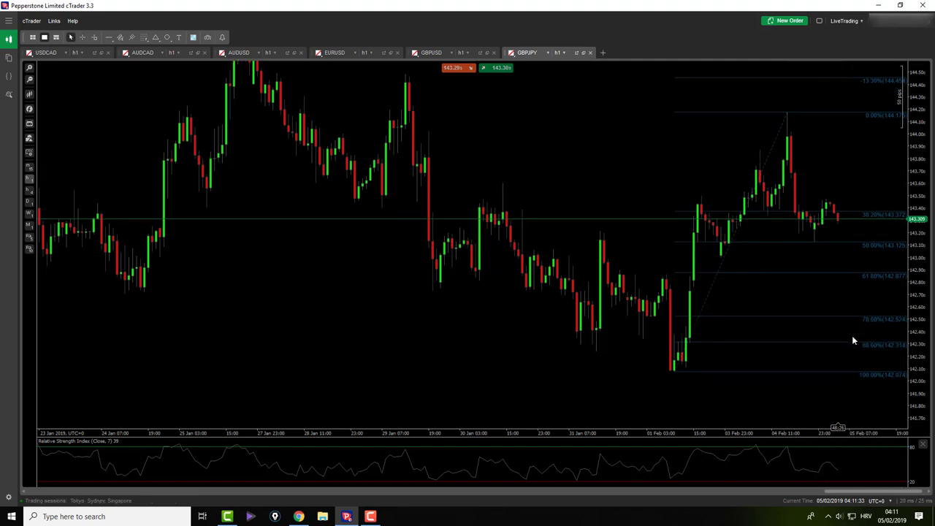
- Draw a triangle joining the 1 February low, the 4 February high and the pullback low at the 50.00% level
click(155, 37)
click(671, 371)
click(719, 372)
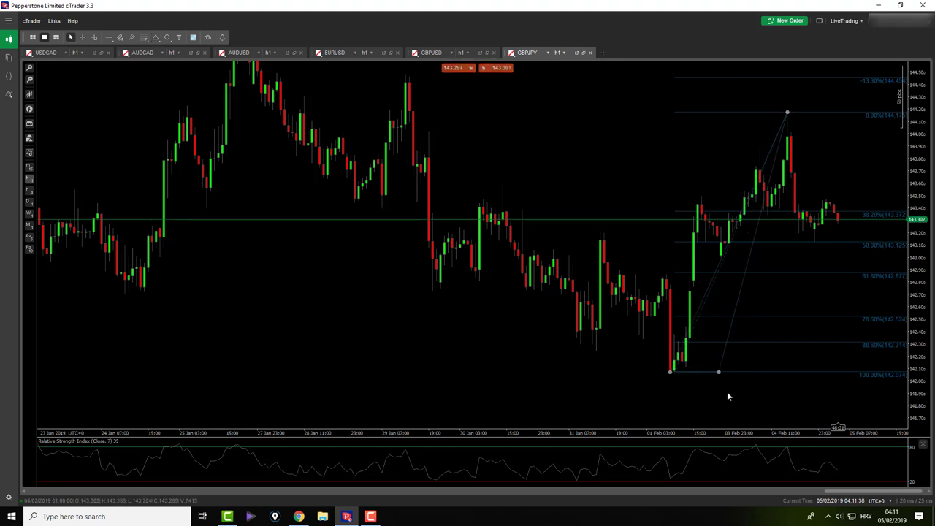
click(815, 239)
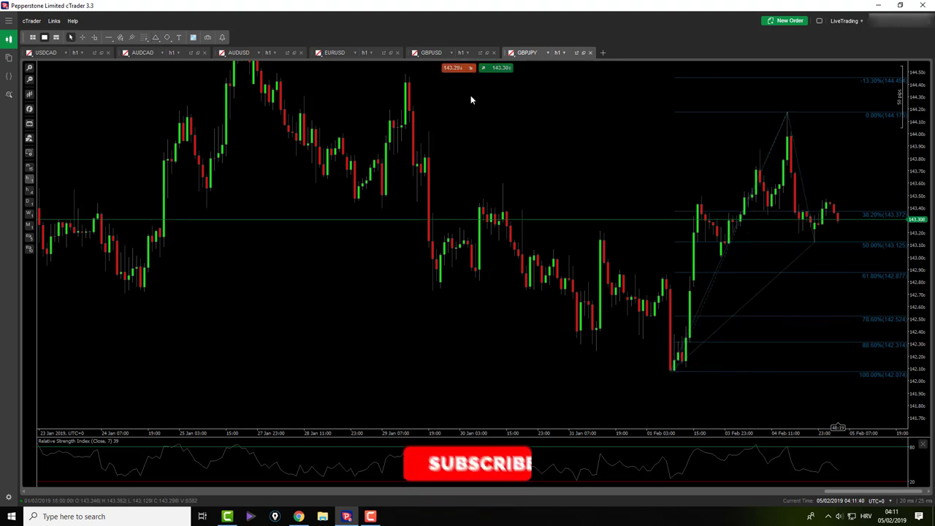
- Draw a second triangle from the pullback low to a projected high at about 143.84 and a projected low at about 142.33
click(156, 37)
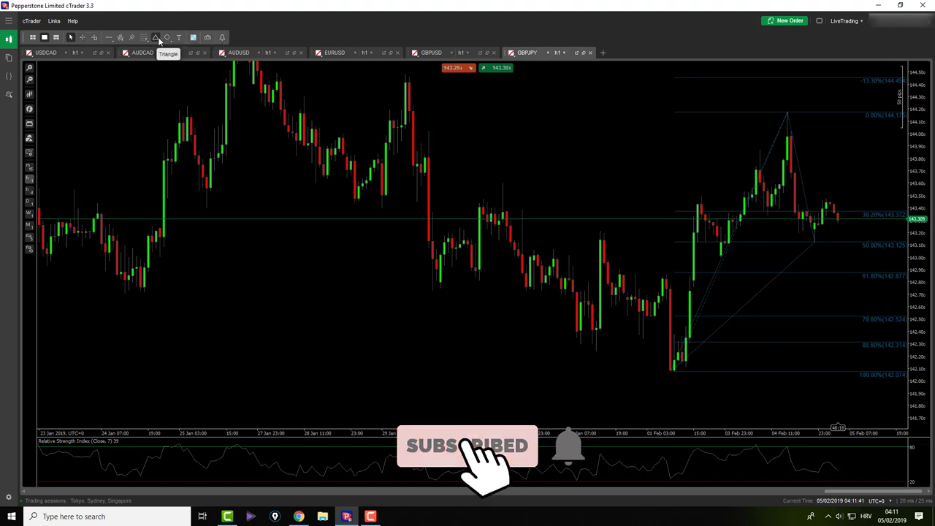
click(815, 242)
click(854, 154)
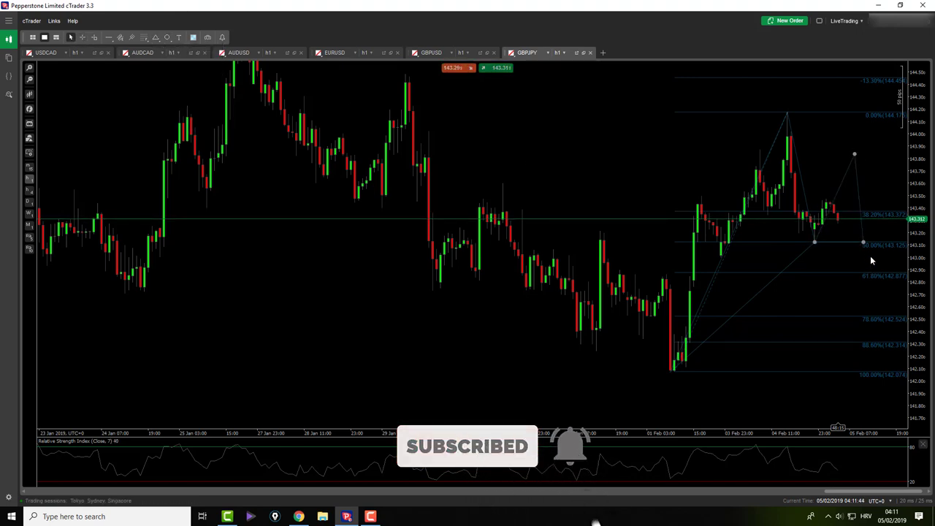
click(899, 340)
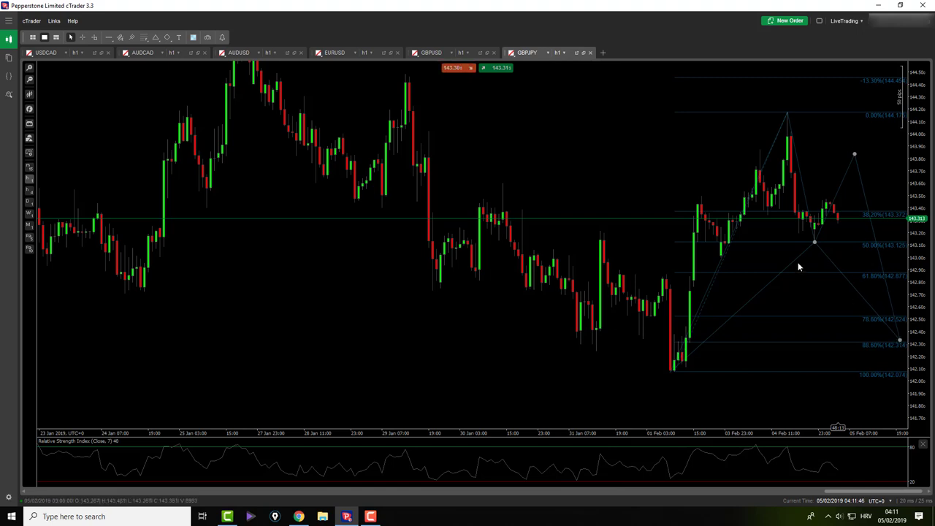
- Delete the Fibonacci retracement from the GBPJPY chart, keeping both pattern triangles
click(811, 246)
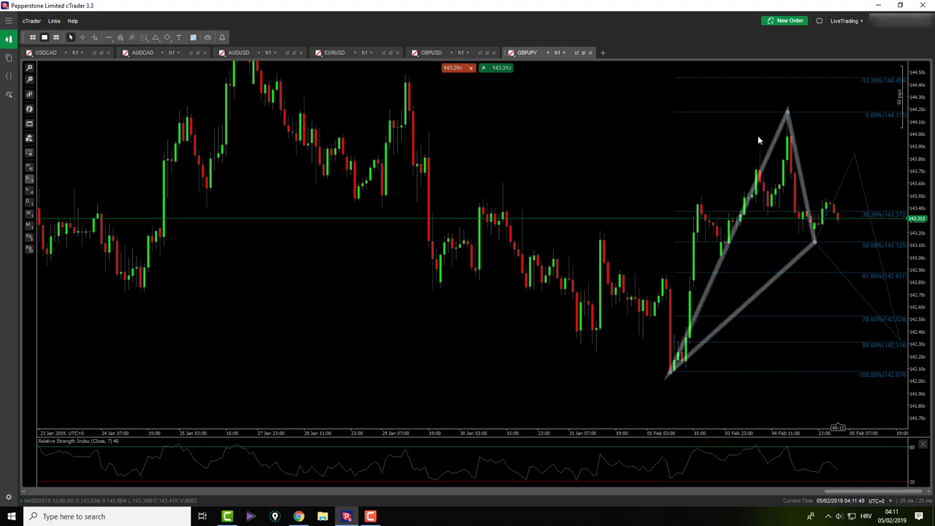
click(780, 122)
drag(766, 113, 789, 114)
click(758, 112)
key(Delete)
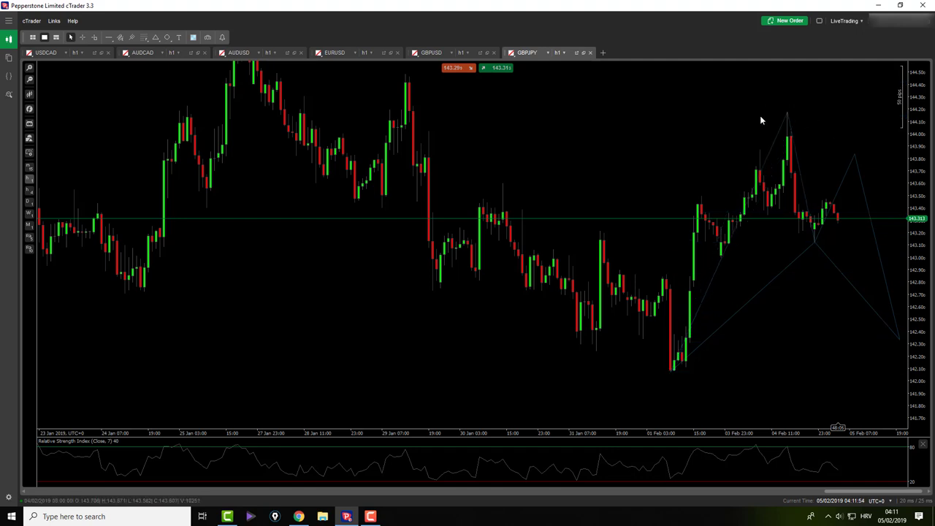
right_click(775, 342)
click(770, 344)
- Draw a Fibonacci retracement from the 4 February high to the pullback low and check its levels against the projected high
click(144, 37)
click(168, 61)
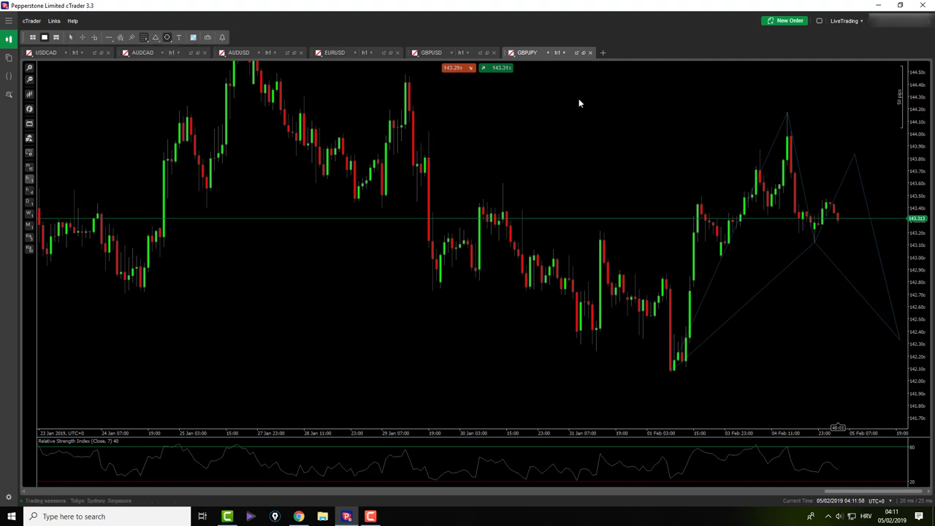
click(785, 113)
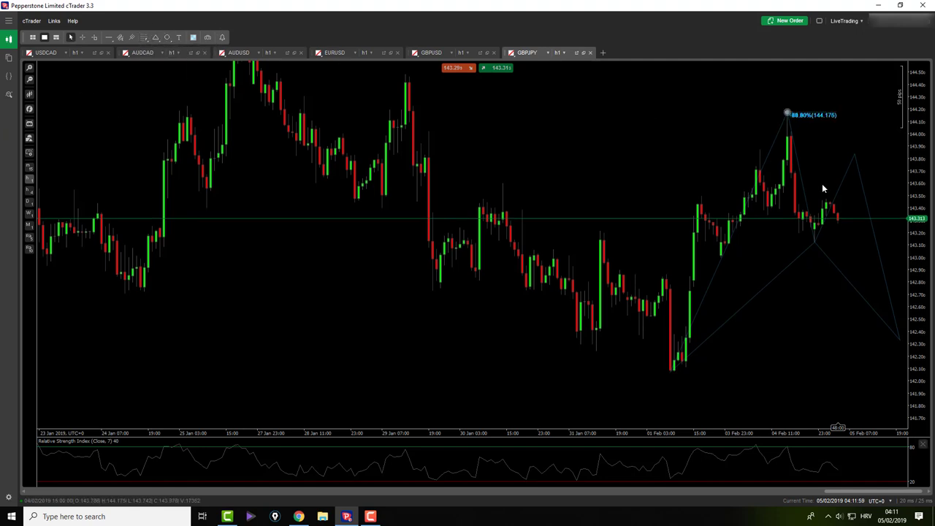
click(813, 241)
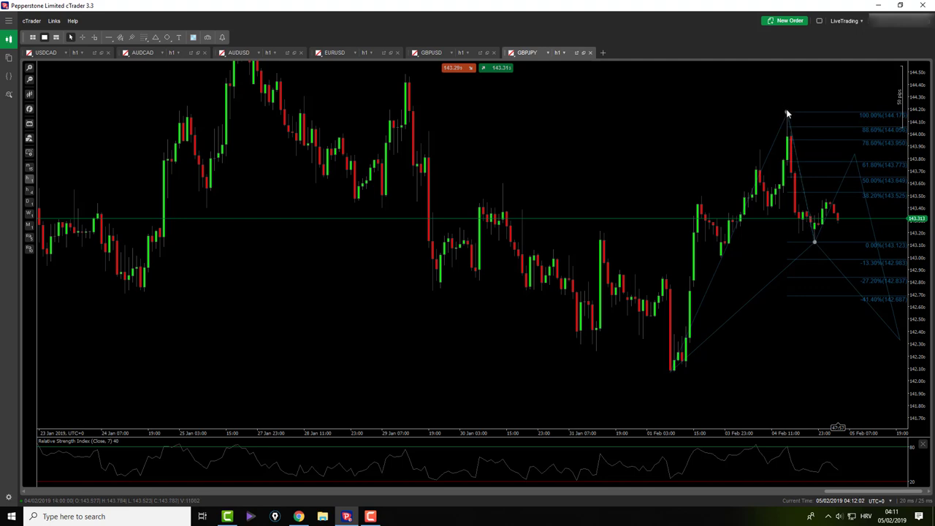
middle_click(924, 275)
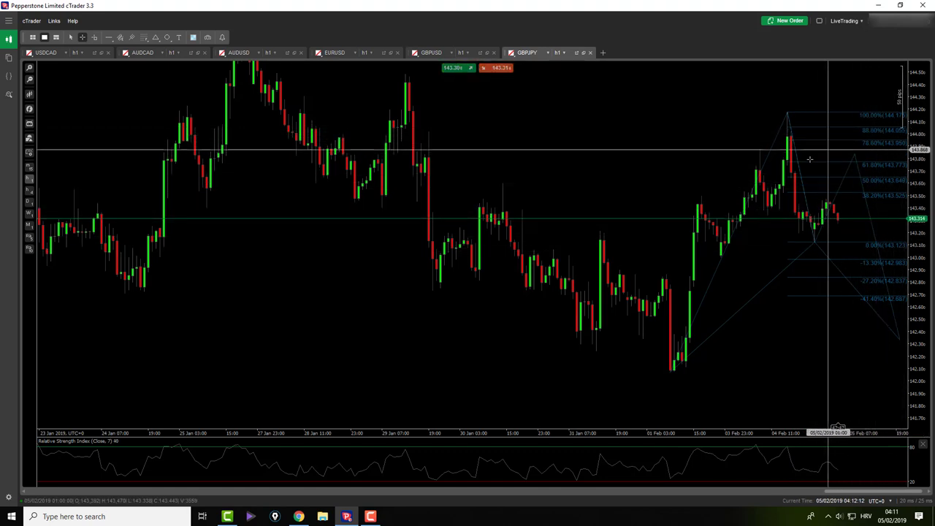
- Delete the retracement drawn over the pullback from the 4 February high
middle_click(796, 116)
click(802, 111)
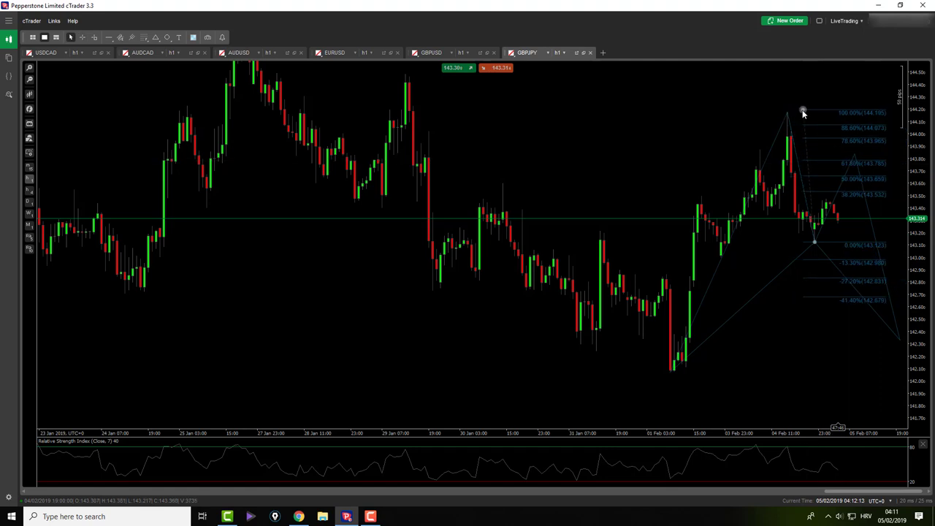
key(Delete)
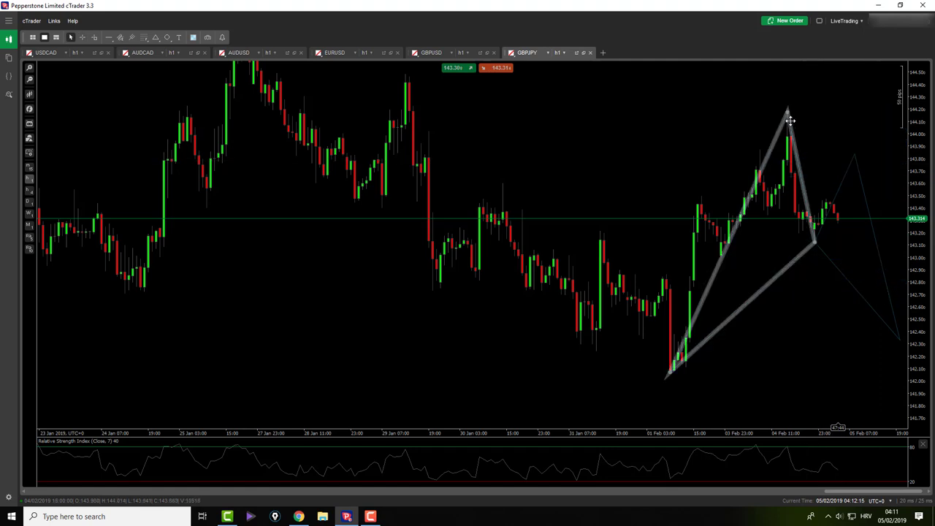
- Make the first triangle's colour nearly opaque light blue (#FA33C1F3) and set the projected triangle's colour to #5300B6FA
click(193, 37)
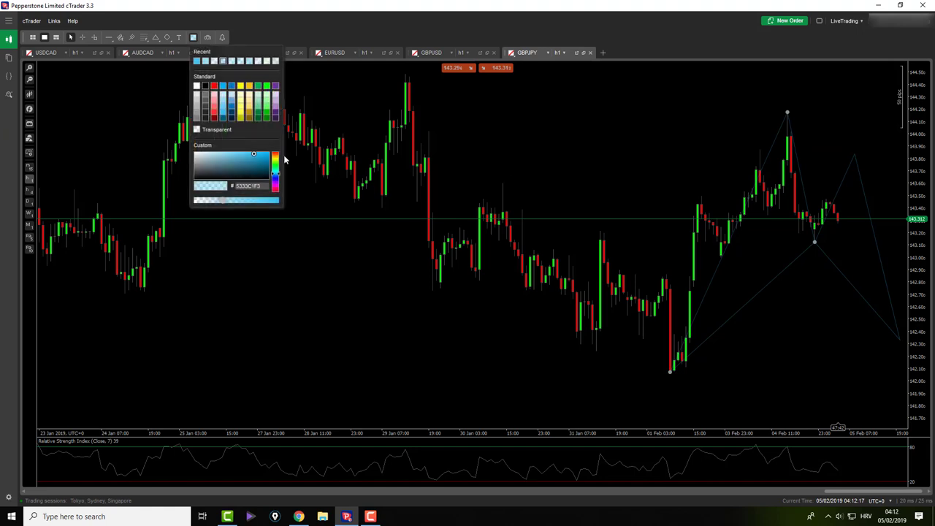
click(276, 204)
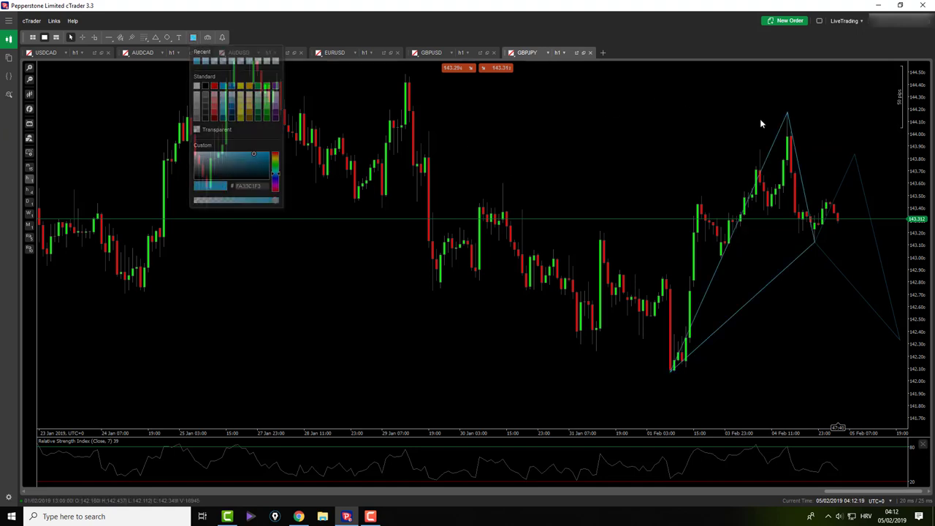
double_click(842, 178)
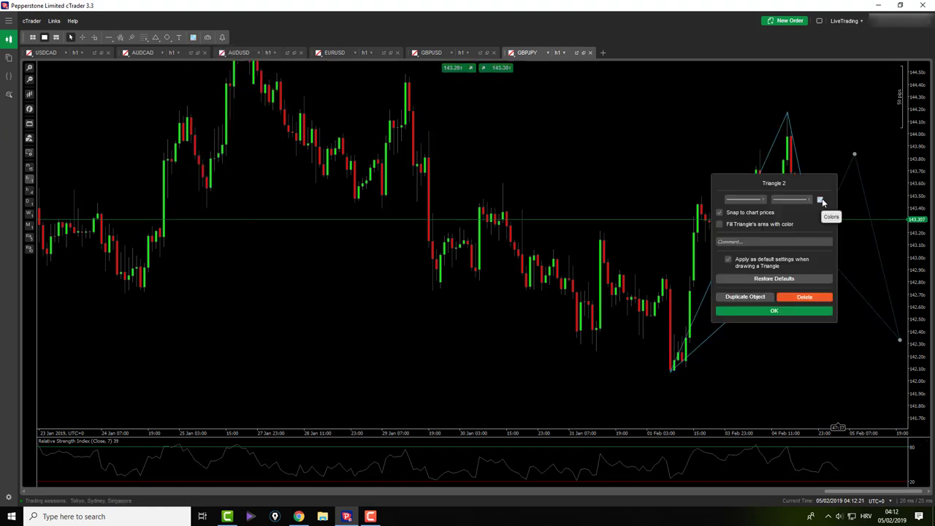
click(821, 199)
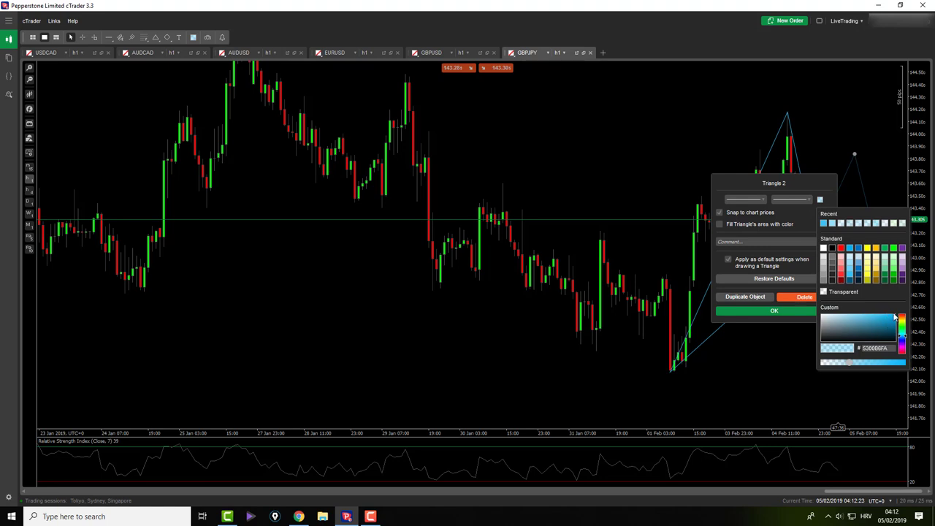
click(767, 311)
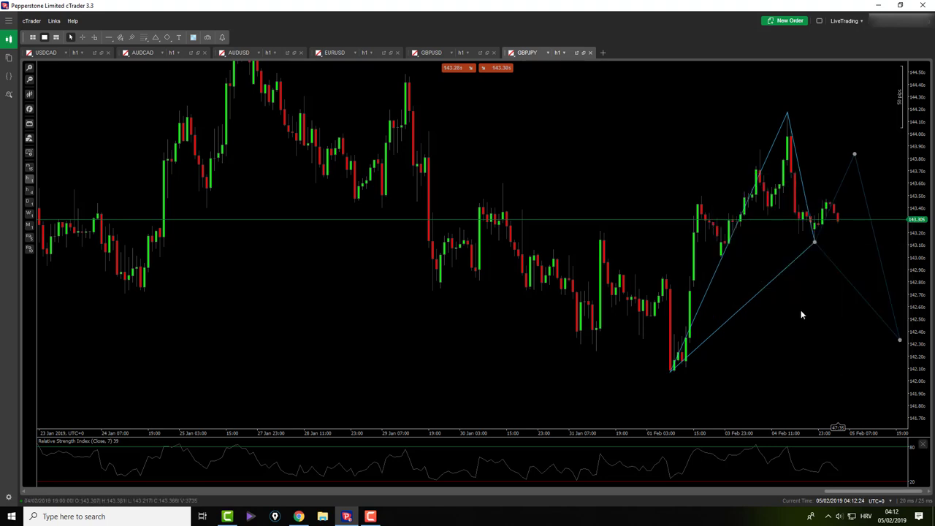
- Raise the opacity of the projected triangle's colour on the GBPJPY chart close to full and apply it
double_click(853, 158)
click(832, 181)
click(831, 182)
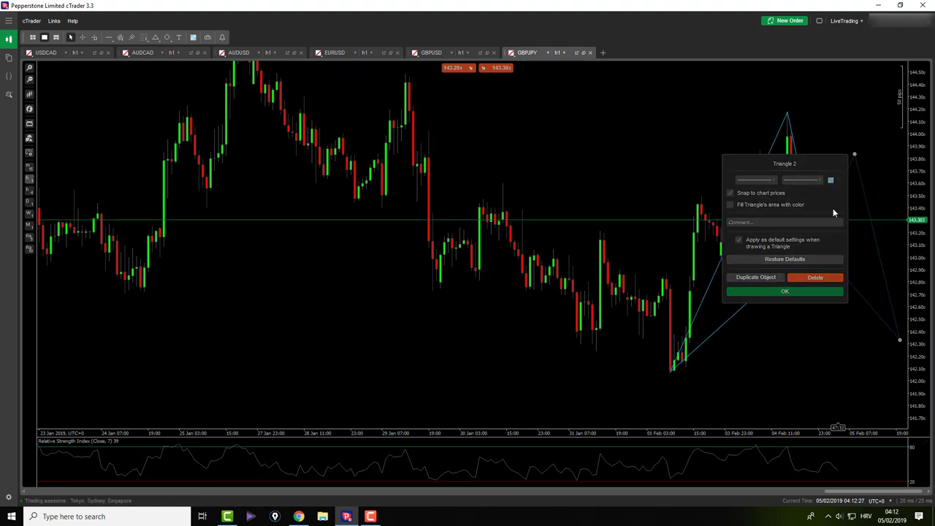
click(831, 181)
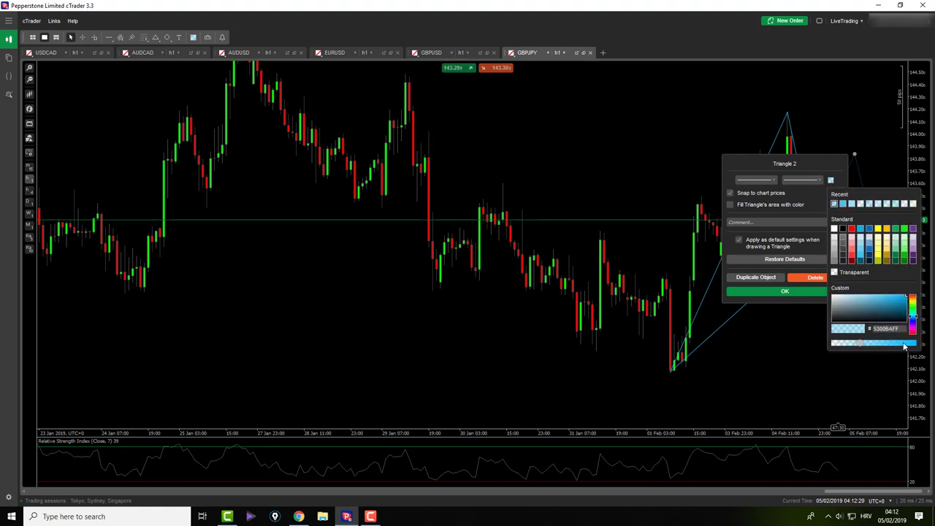
drag(905, 347, 910, 348)
click(808, 290)
click(808, 291)
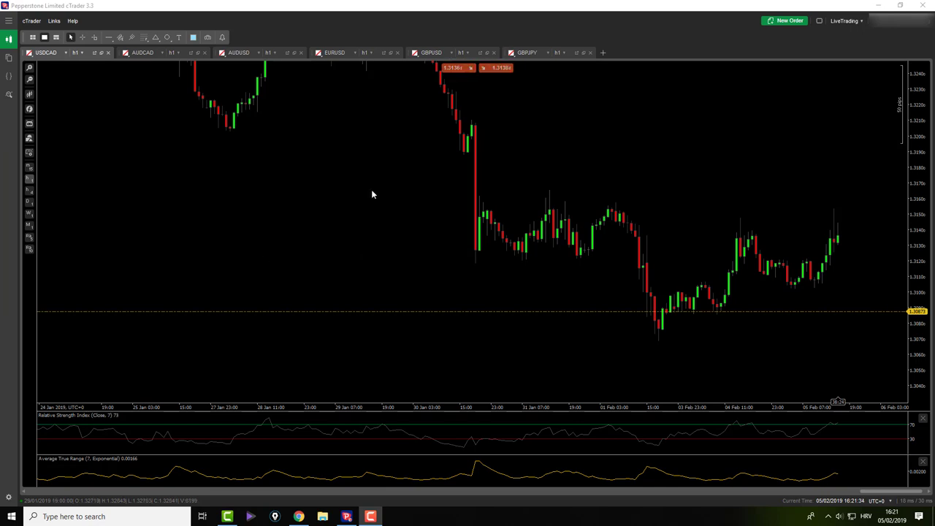
- On the USDCAD hourly chart, examine the swing from the 1 February low and its pullback for a pattern
drag(371, 194, 360, 213)
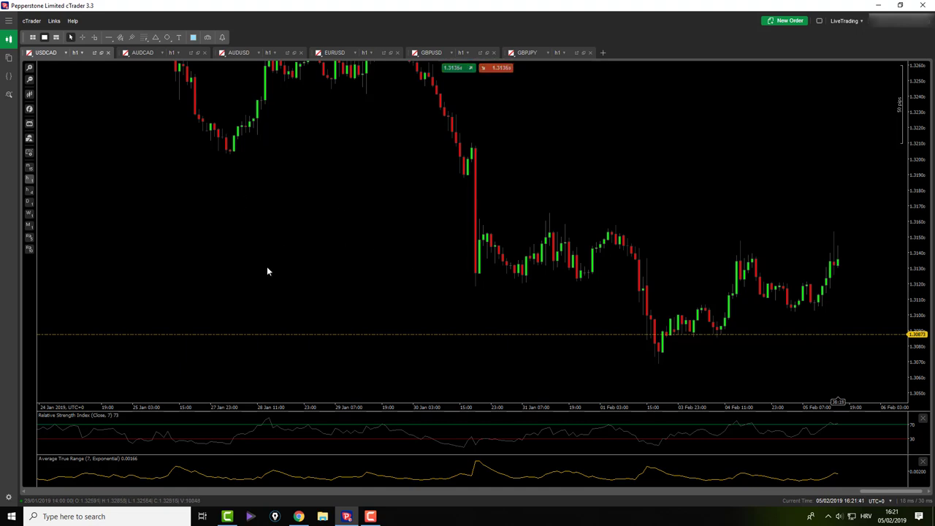
drag(337, 217, 325, 235)
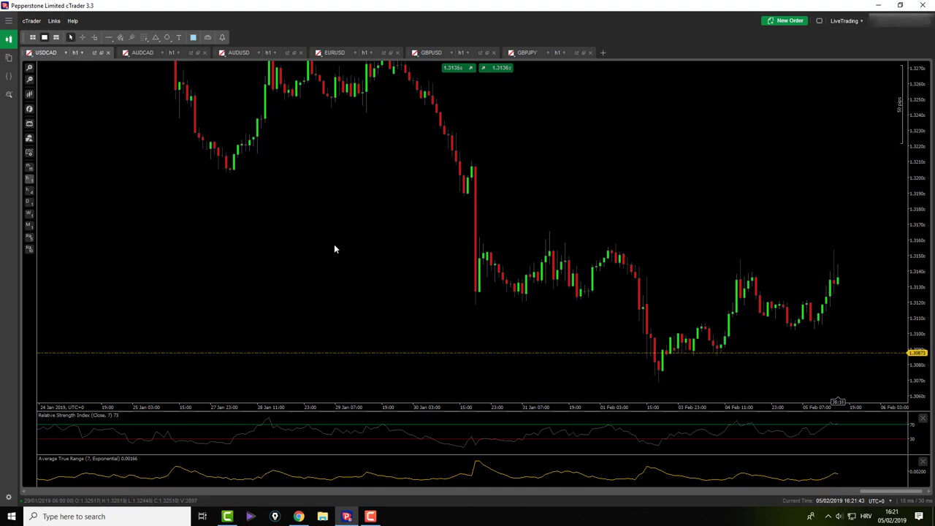
drag(631, 230, 618, 198)
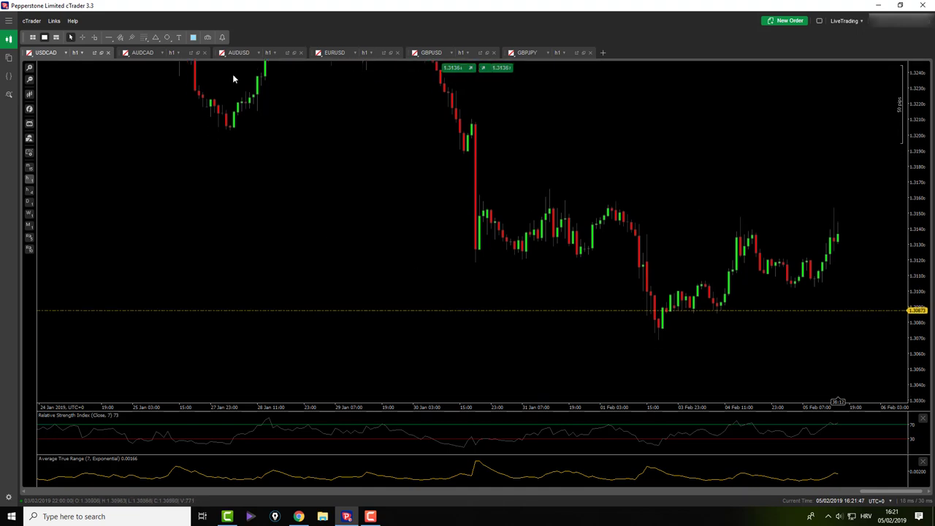
click(82, 37)
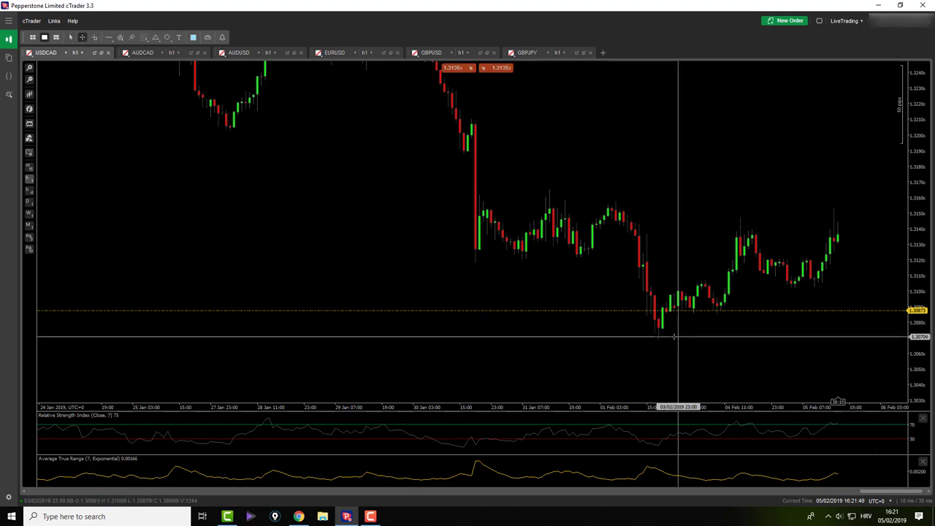
mouse_move(659, 338)
mouse_down()
mouse_move(776, 334)
mouse_move(738, 217)
mouse_move(801, 293)
mouse_move(806, 259)
mouse_up()
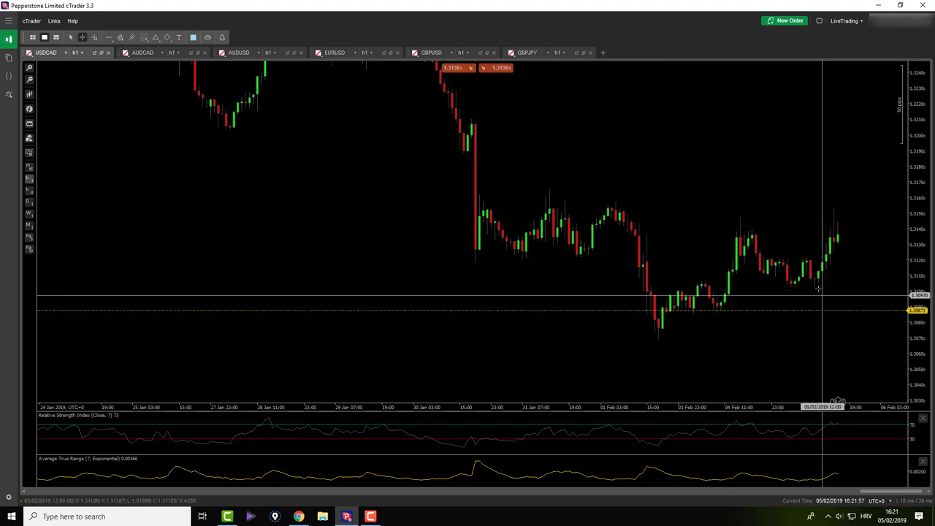
drag(816, 281, 832, 319)
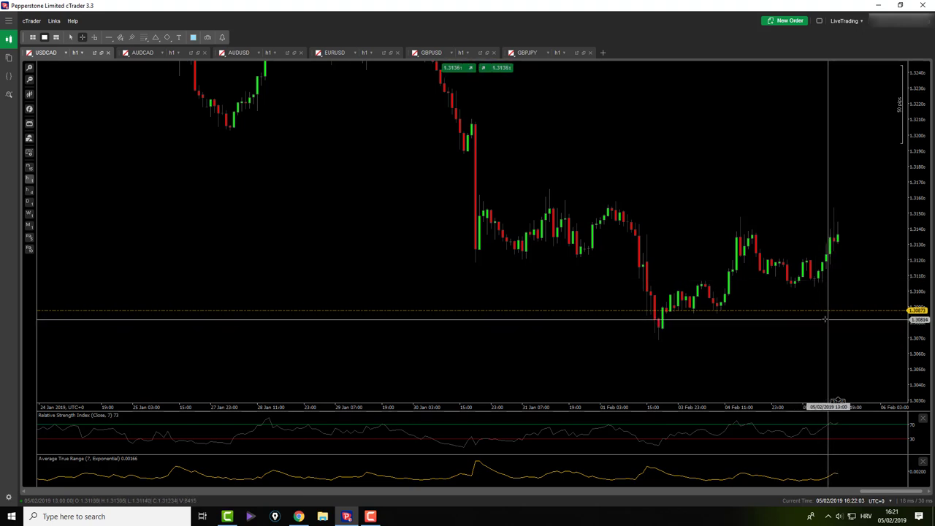
middle_click(808, 261)
- Check the USDCAD rise with a Fibonacci retracement from the 1 February low (1.30687) to the 4 February high (1.31473), and delete it
click(143, 38)
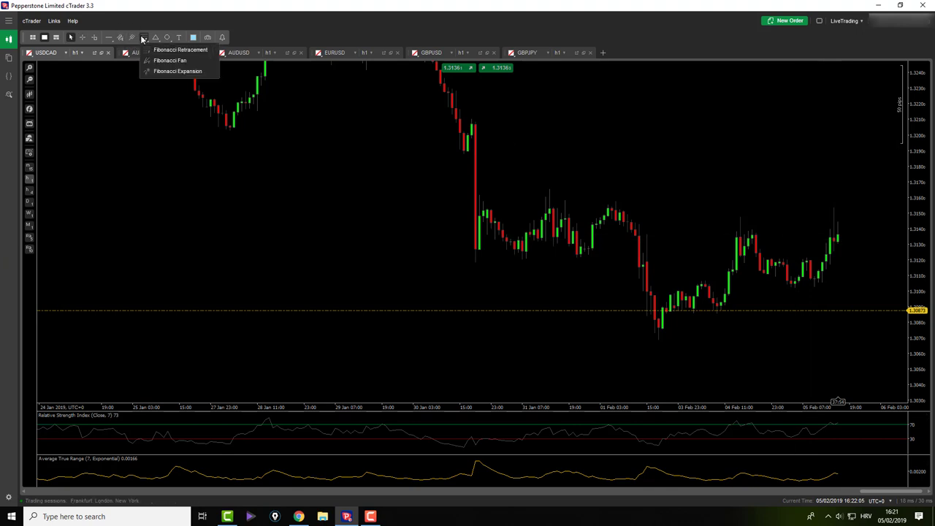
click(179, 50)
mouse_move(744, 231)
mouse_down()
mouse_move(801, 217)
mouse_move(740, 218)
mouse_up()
drag(656, 340, 658, 339)
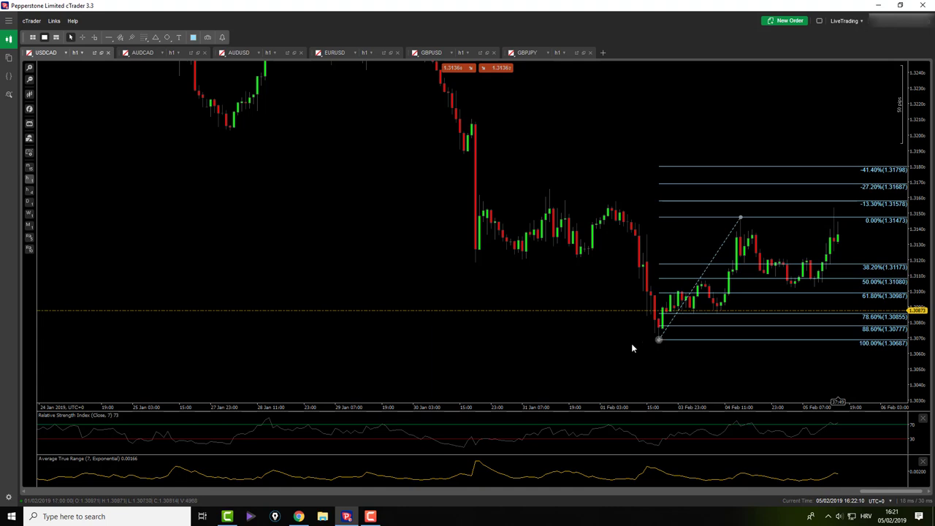
middle_click(184, 360)
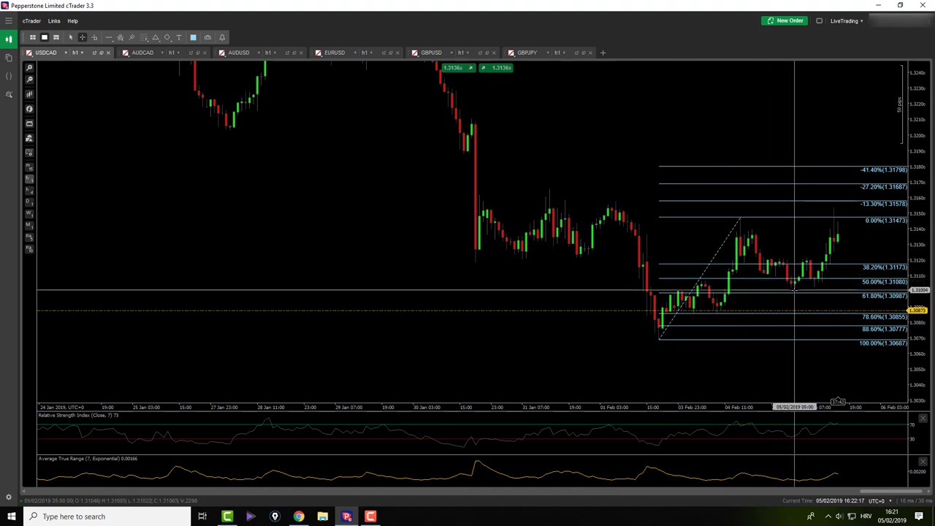
drag(808, 259, 826, 322)
key(Delete)
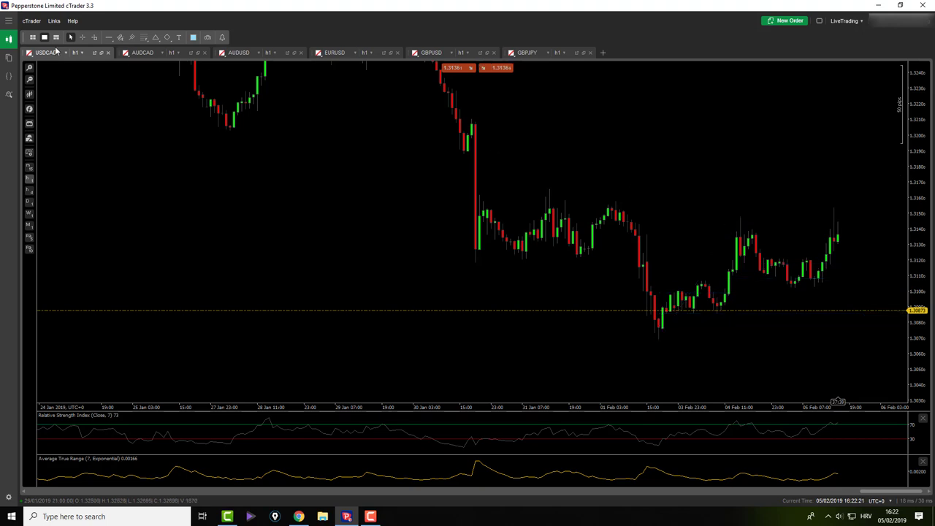
- Check the pullback with a Fibonacci retracement from the 4 February high (1.31473) to the 5 February low (1.31022), and delete it
click(143, 38)
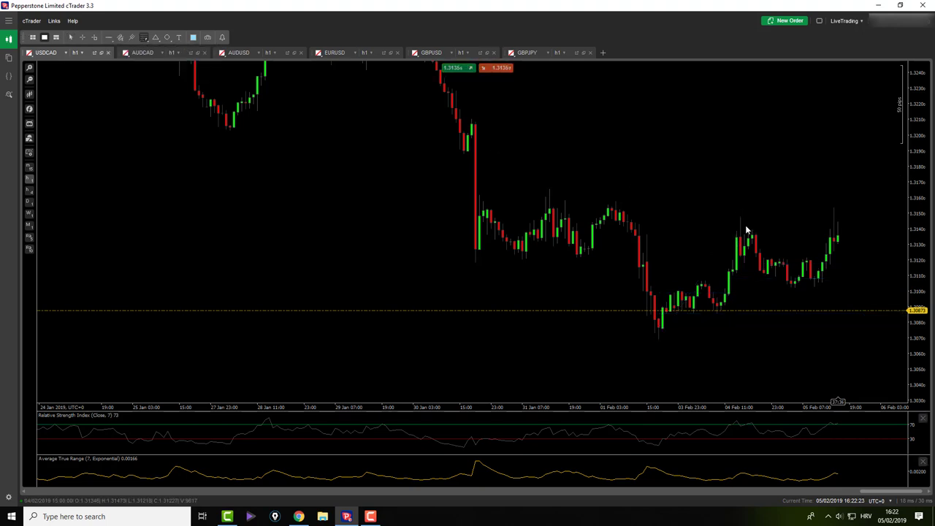
drag(745, 231, 796, 290)
drag(745, 216, 741, 217)
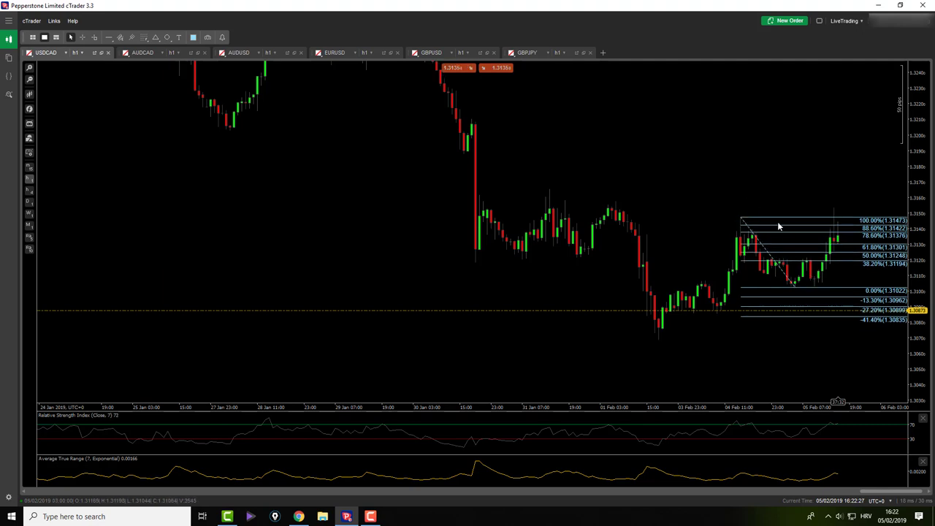
middle_click(798, 260)
drag(808, 260, 840, 314)
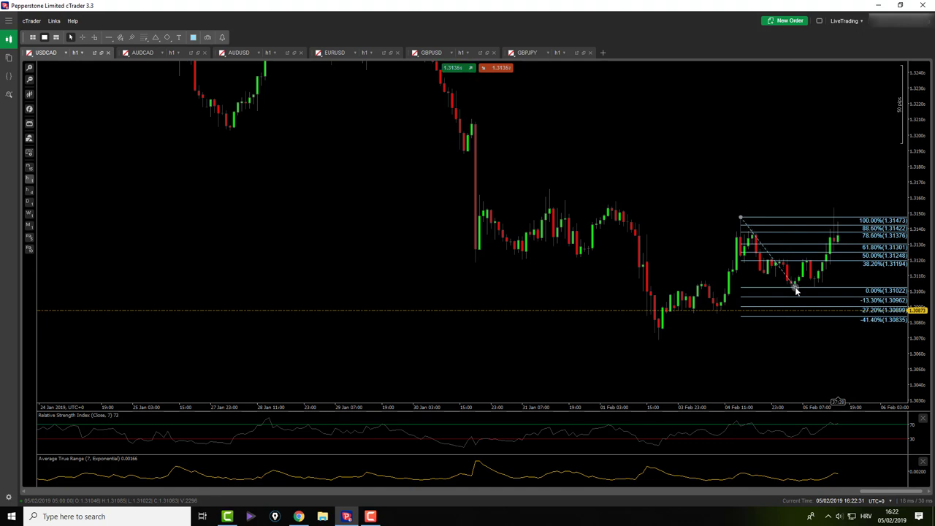
key(Delete)
- Draw two triangles marking the bullish pattern from the 1 February low through the 5 February low to a projected low
click(155, 38)
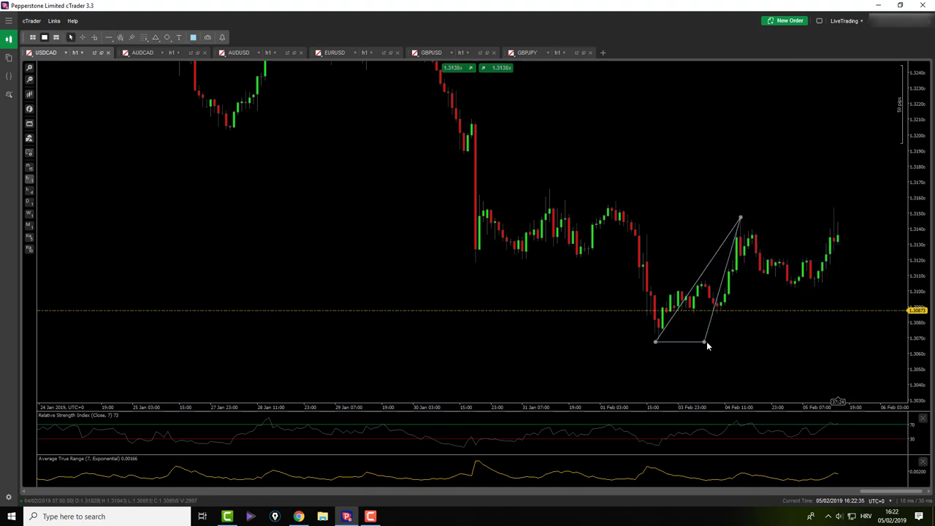
click(834, 318)
click(841, 289)
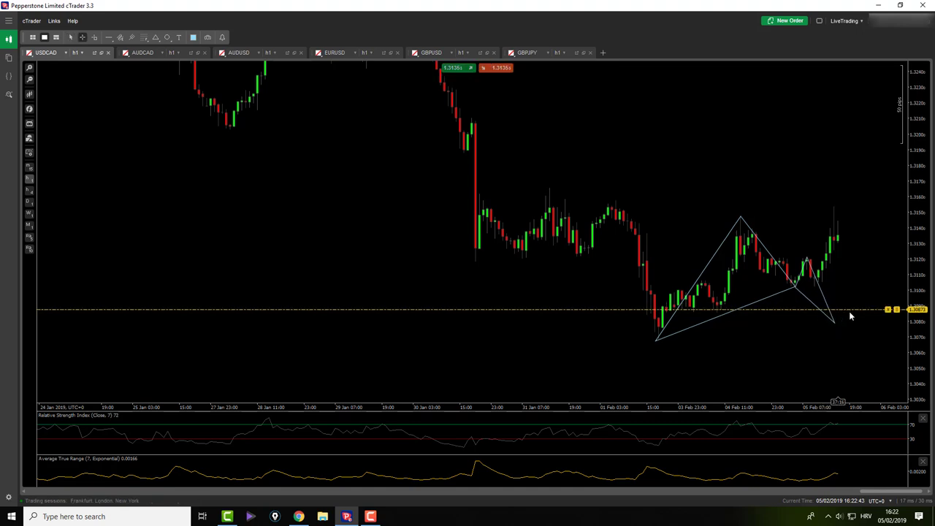
middle_click(841, 304)
middle_click(840, 313)
middle_click(828, 290)
middle_click(828, 289)
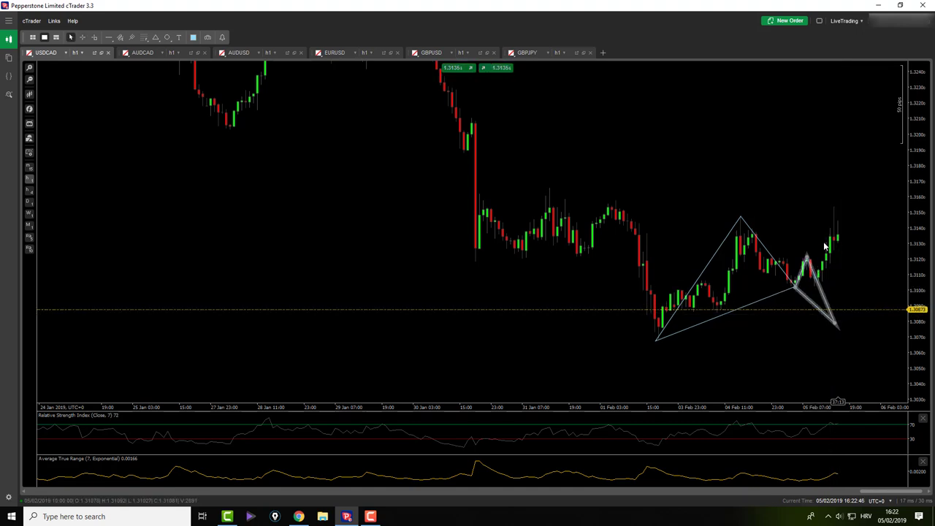
- Remove both pattern triangles and the price alert at 1.30873 from the USDCAD chart
middle_click(759, 217)
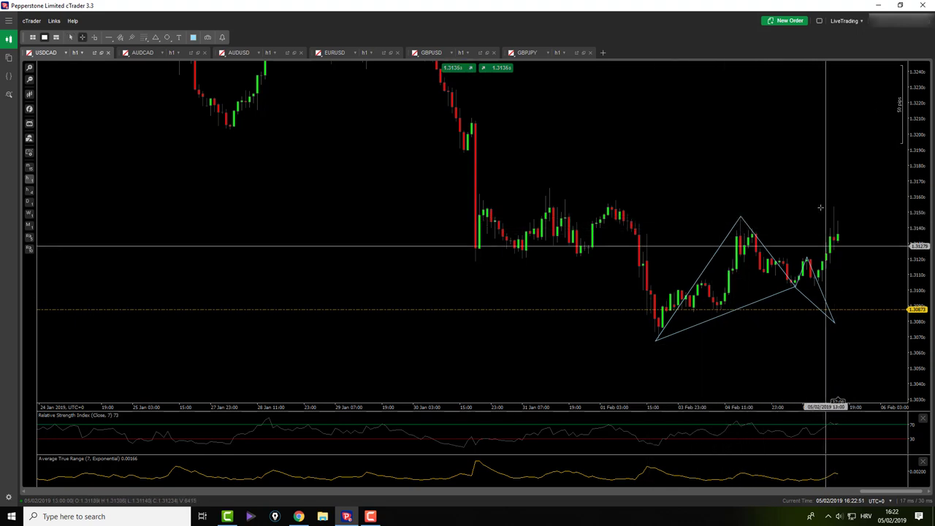
middle_click(753, 223)
click(753, 228)
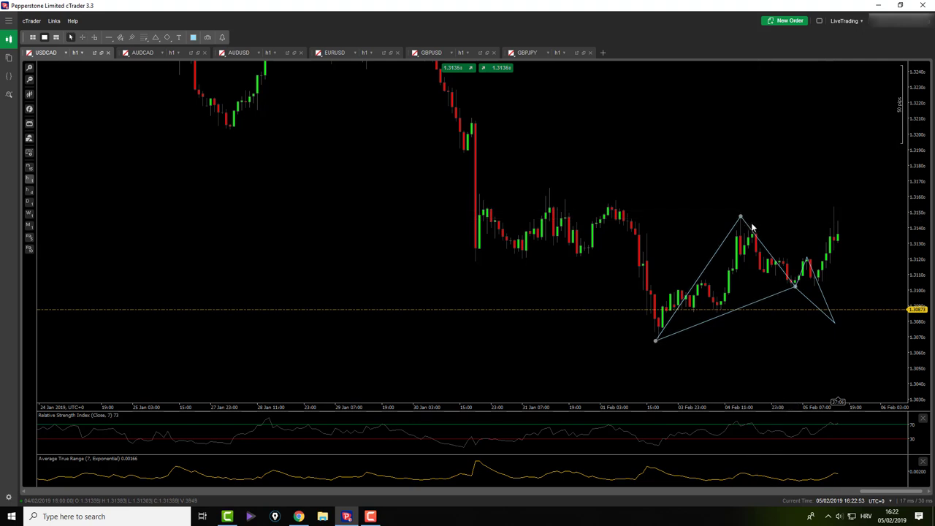
key(Delete)
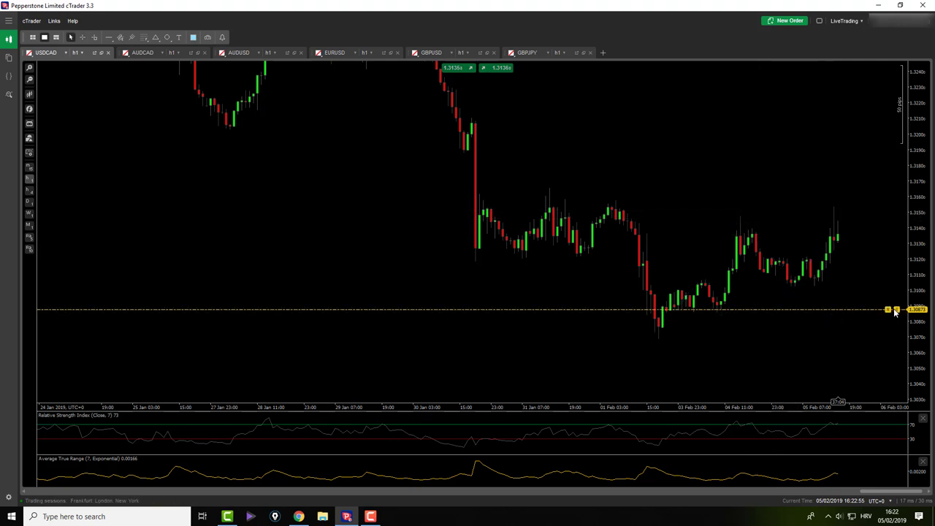
click(888, 311)
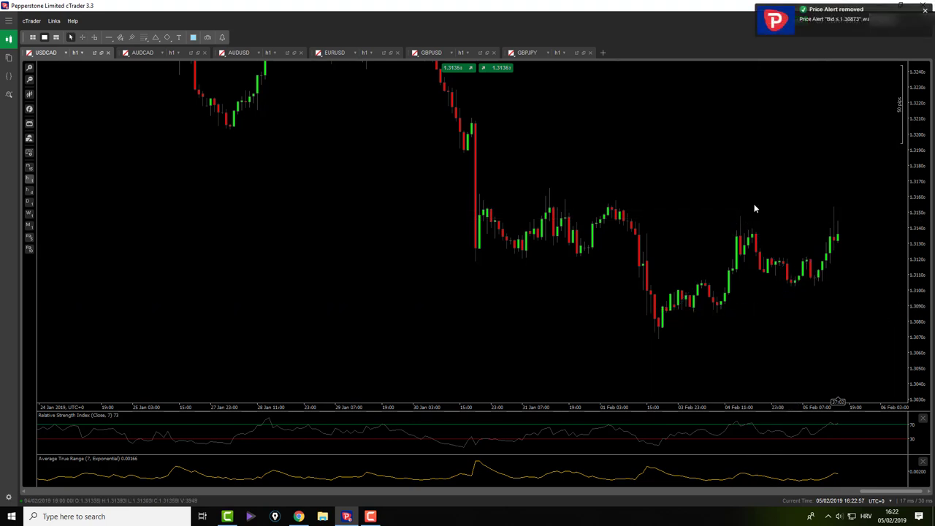
- Recheck the USDCAD pullback with a Fibonacci retracement snapped to the 4 February high at 1.31473, and delete it
mouse_move(151, 40)
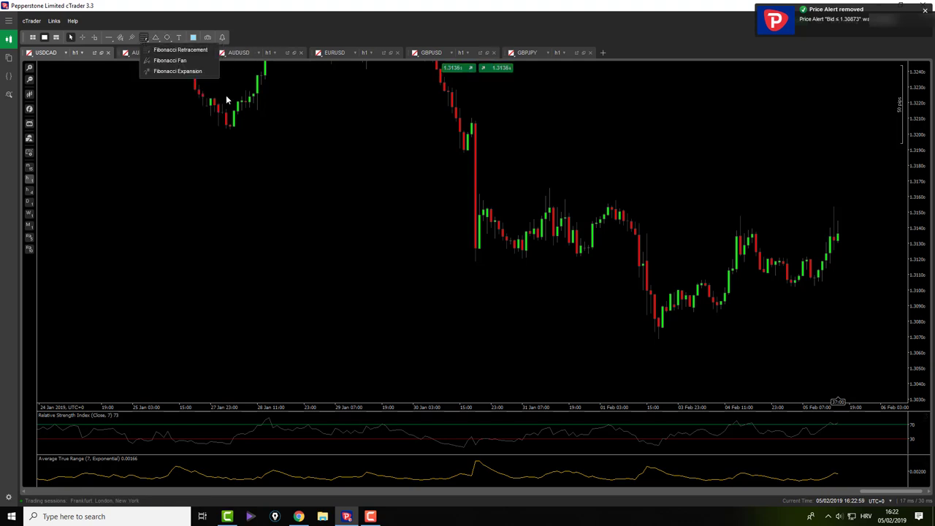
click(738, 213)
click(794, 285)
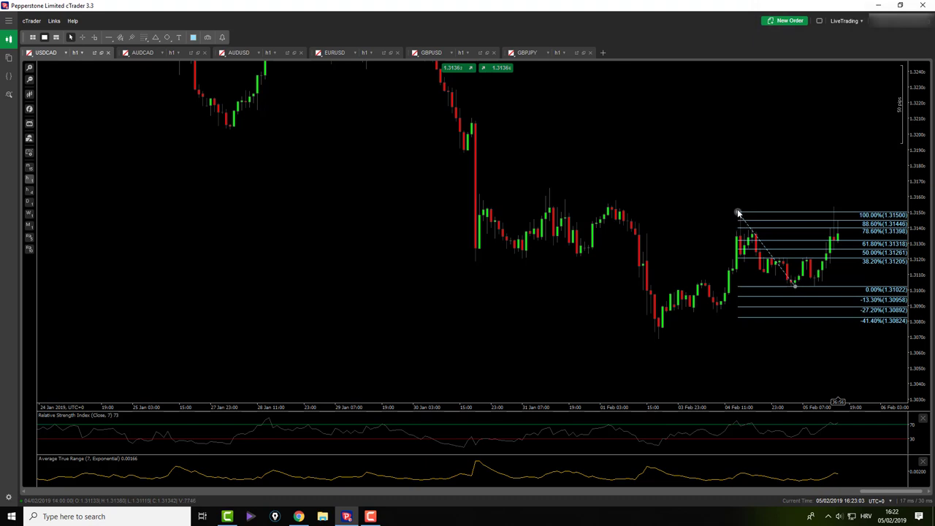
drag(738, 213, 742, 218)
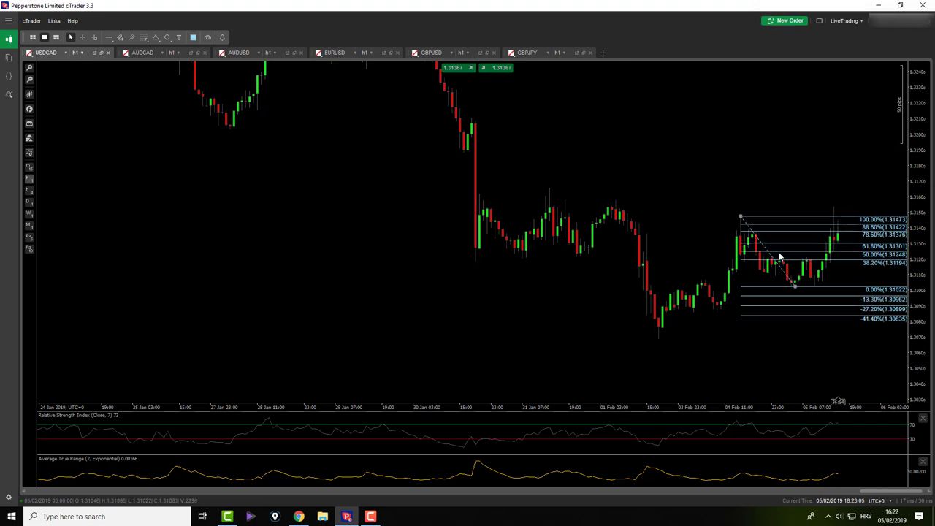
key(Delete)
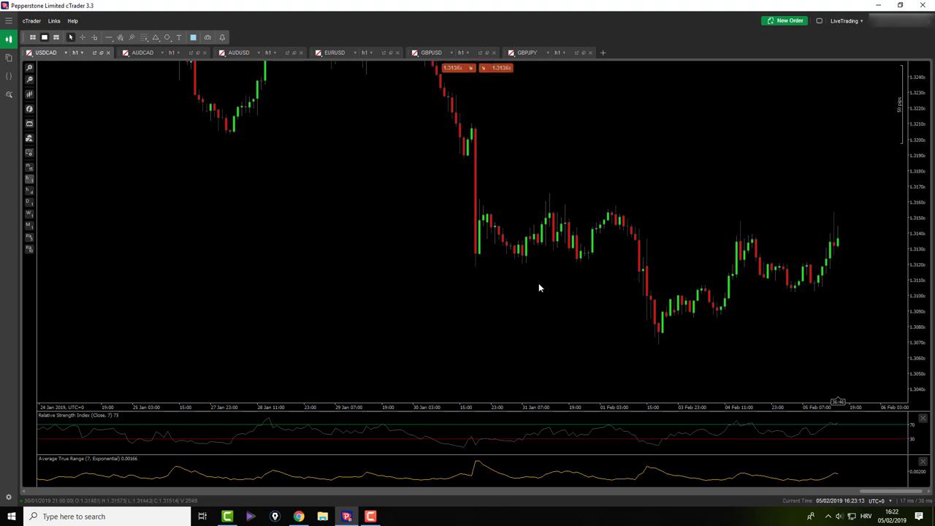
middle_click(661, 250)
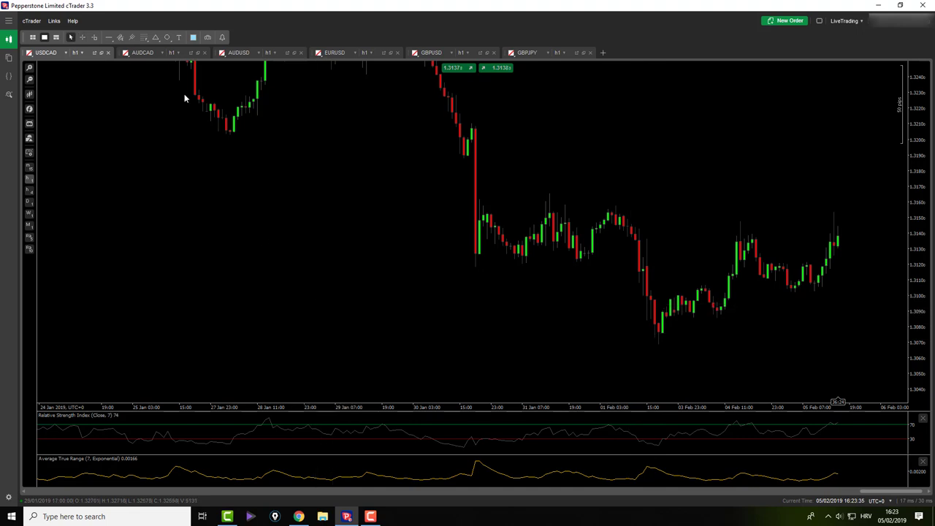
- Open the AUDCAD hourly chart, compress its price scale and examine the recent swings for a pattern
click(142, 56)
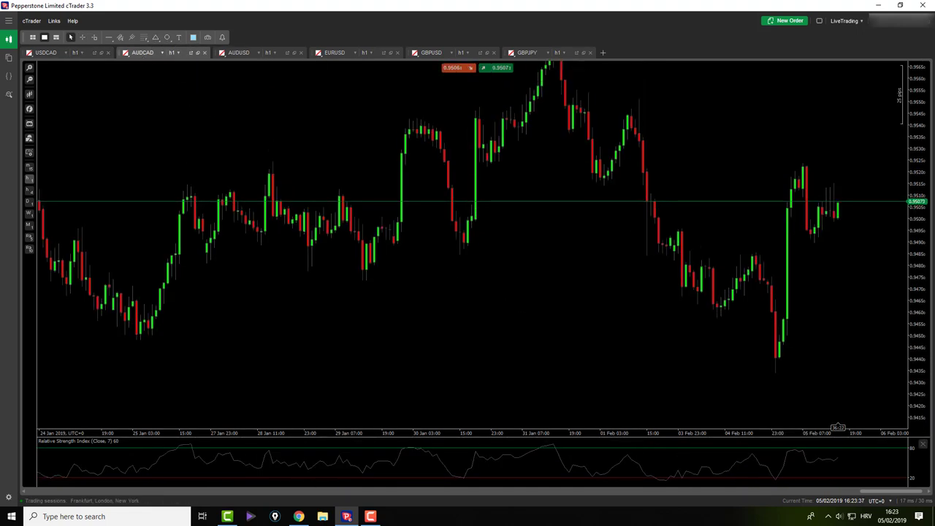
drag(912, 178, 917, 213)
drag(775, 231, 761, 238)
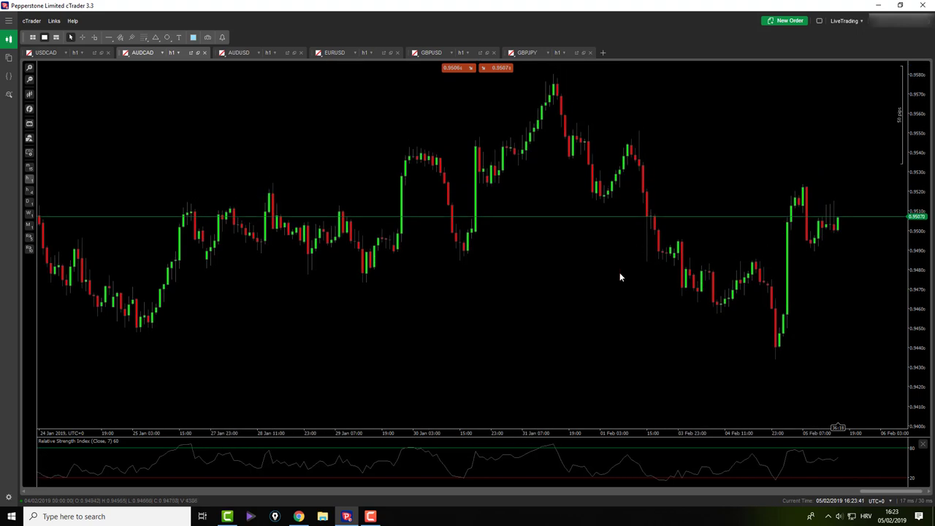
drag(148, 334, 619, 275)
drag(663, 300, 599, 168)
drag(787, 355, 826, 235)
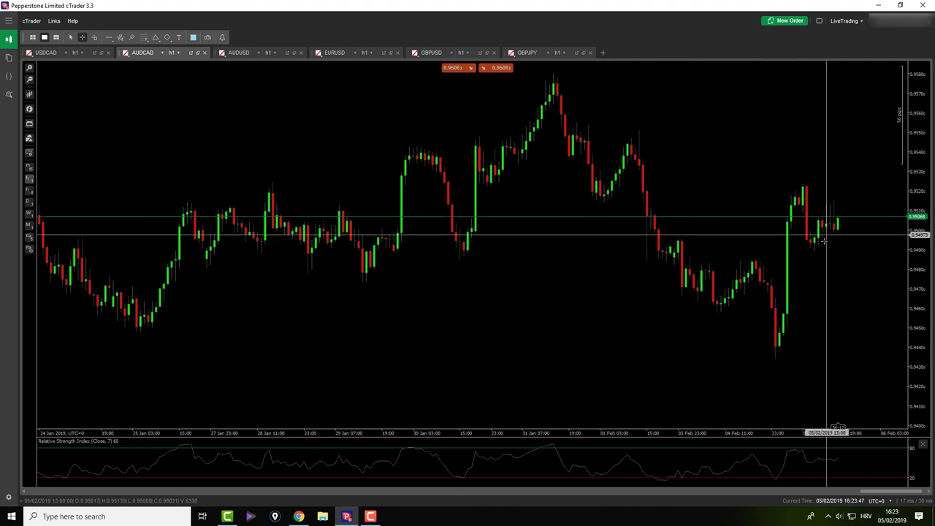
- Check the AUDCAD rise with a Fibonacci retracement from the 4 February low (0.94350) to the 5 February high (0.95235), and delete it
middle_click(816, 300)
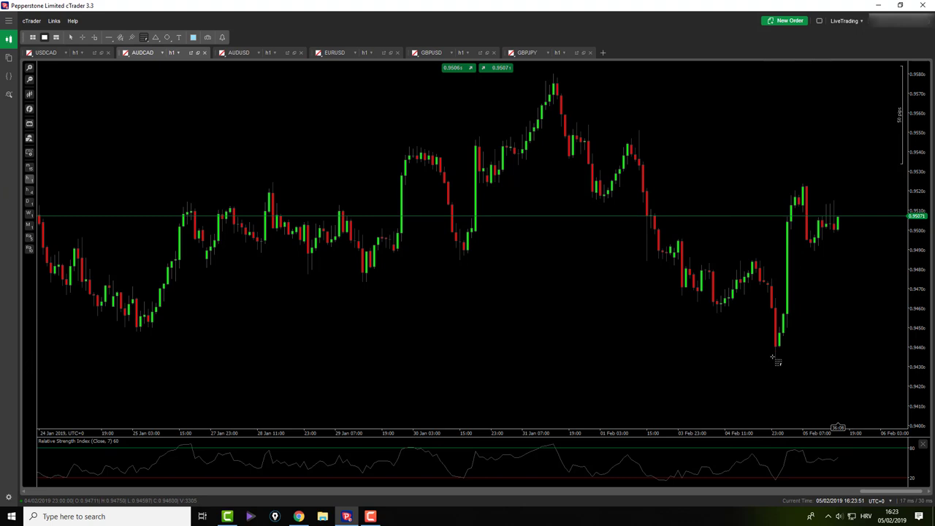
mouse_move(772, 357)
mouse_down()
mouse_move(808, 160)
mouse_move(802, 187)
mouse_up()
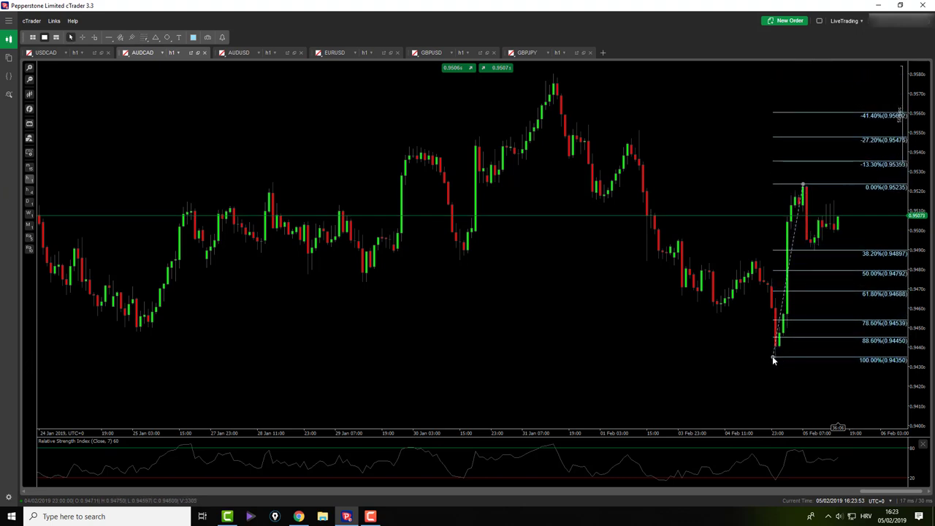
key(Delete)
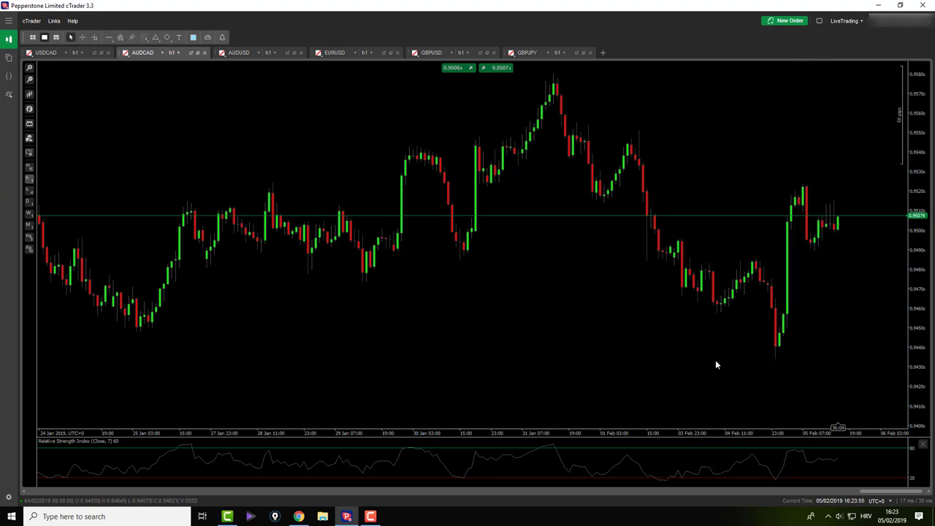
- Open the AUDUSD hourly chart and trace the triangle pattern's points with the crosshair
click(239, 54)
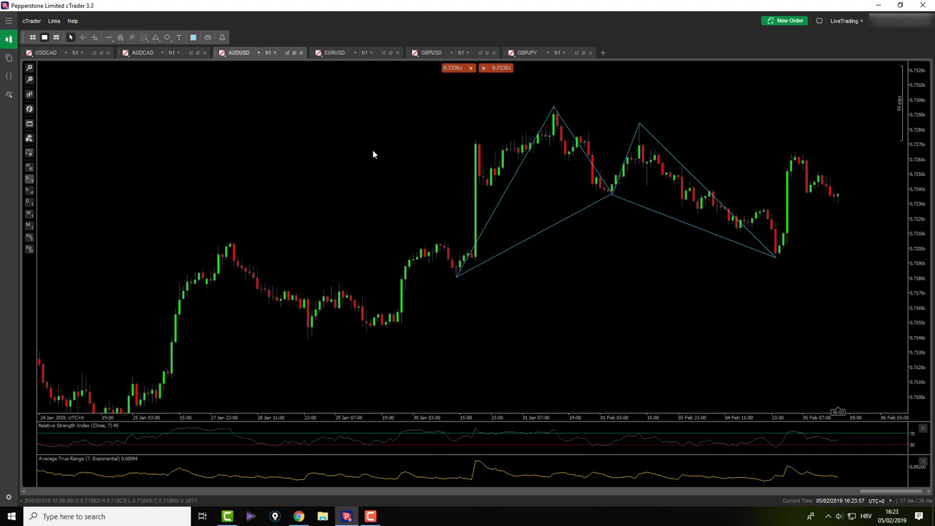
middle_click(487, 315)
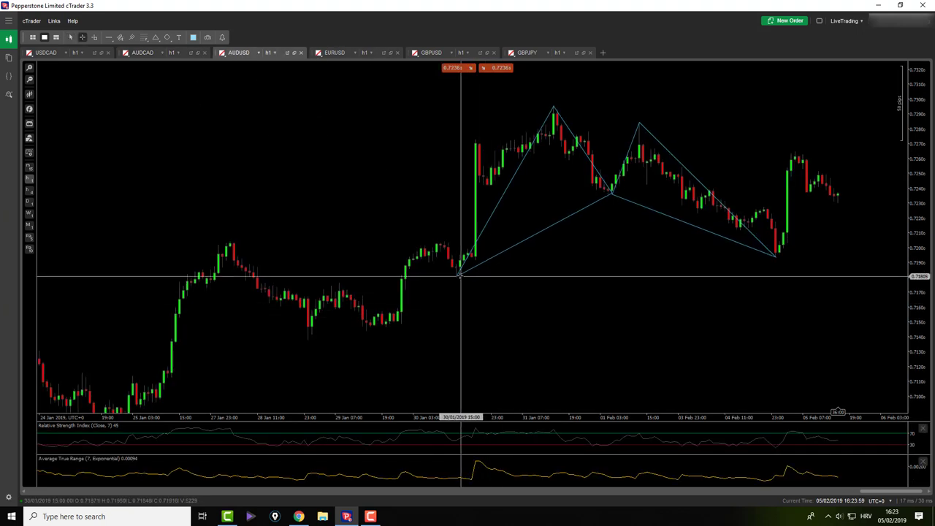
drag(458, 276, 555, 111)
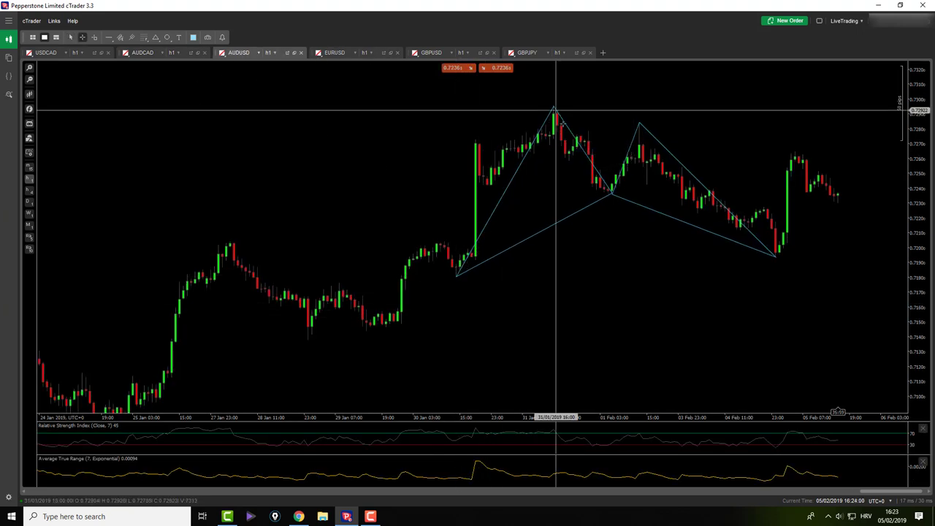
middle_click(778, 238)
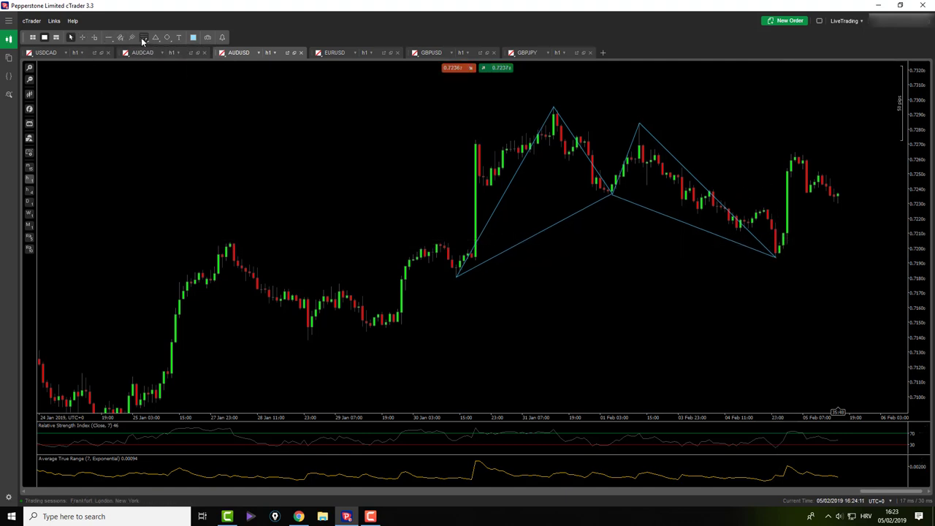
- Check the latest AUDUSD rise with a Fibonacci retracement from the low at 0.71936 to the high at 0.72645, and delete it
drag(774, 257, 796, 157)
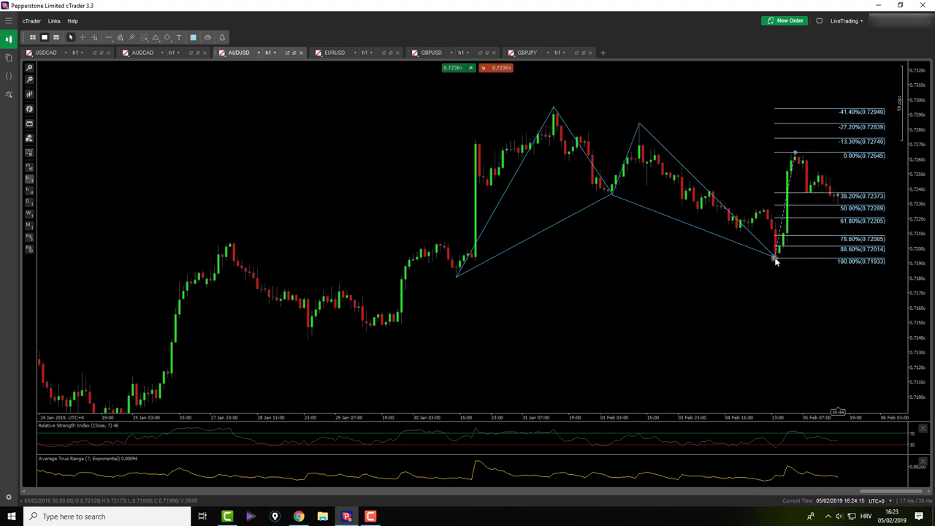
drag(775, 259, 775, 257)
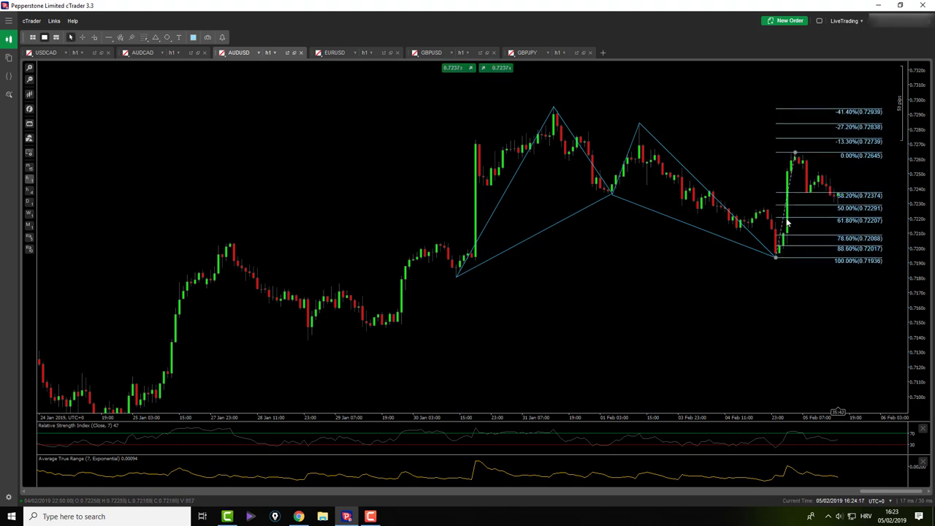
key(Delete)
- Open the EURUSD hourly chart and examine the pattern's completion point at the 5 February low with the crosshair
click(338, 57)
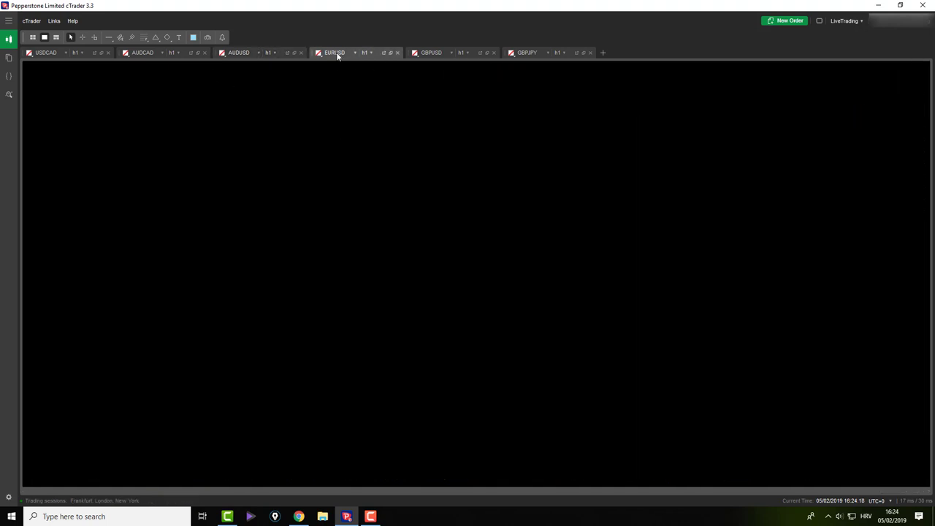
middle_click(371, 127)
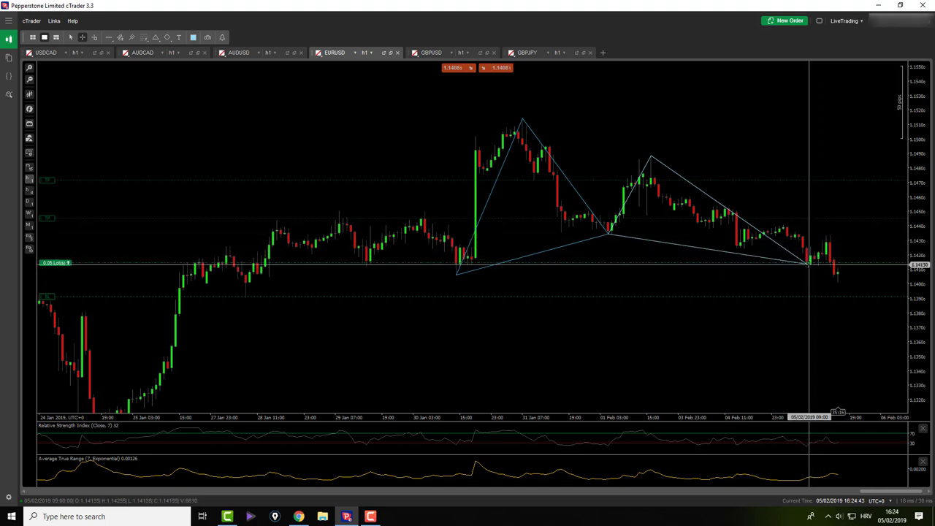
drag(807, 263, 839, 236)
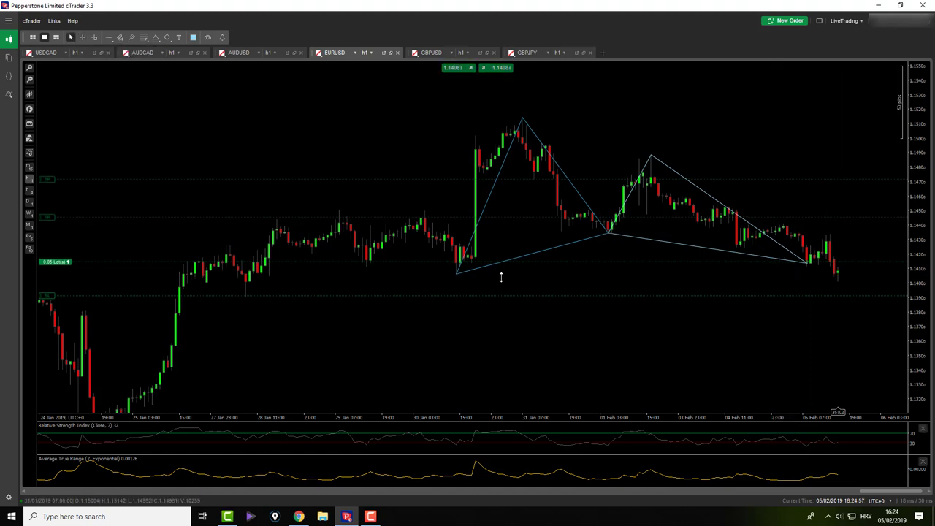
- Mark the EURUSD pattern's starting low of 30 January with a horizontal line at 1.14063 and compare it with the latest candles
scroll(487, 277, down, 1)
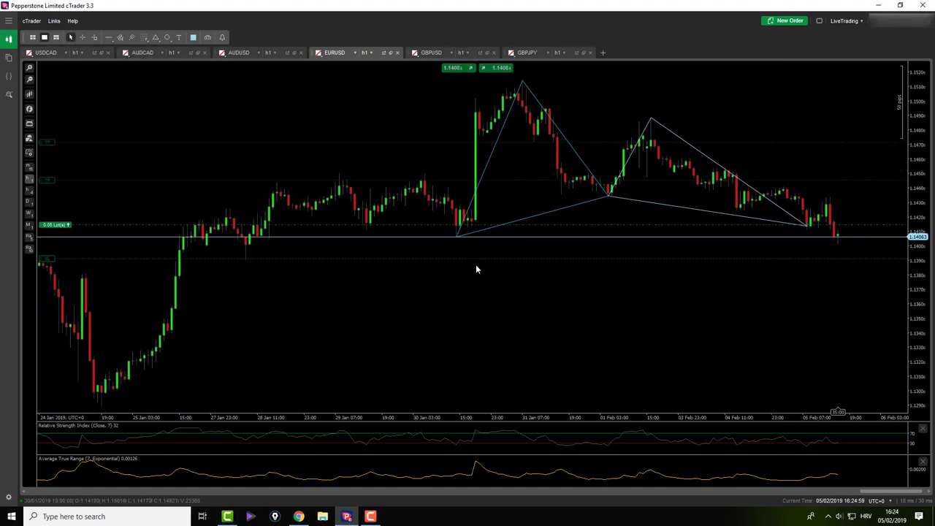
scroll(520, 274, up, 1)
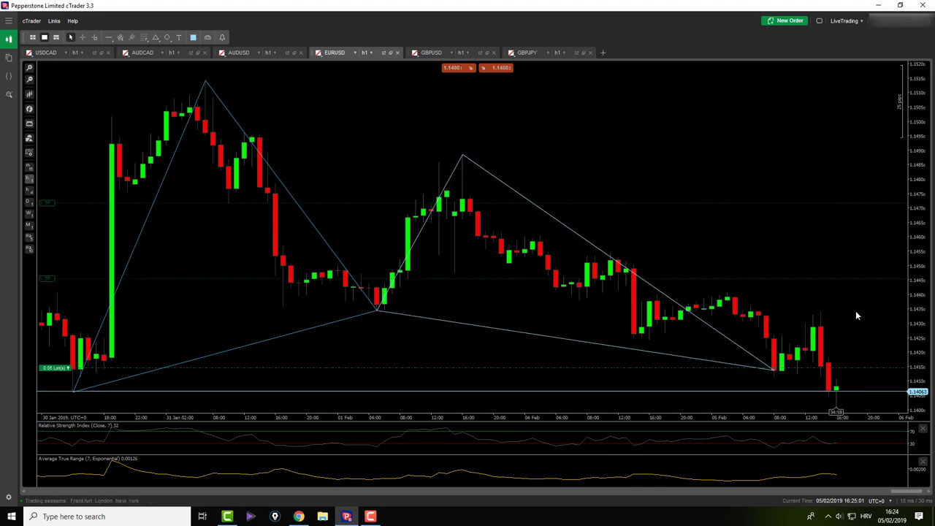
scroll(853, 350, down, 2)
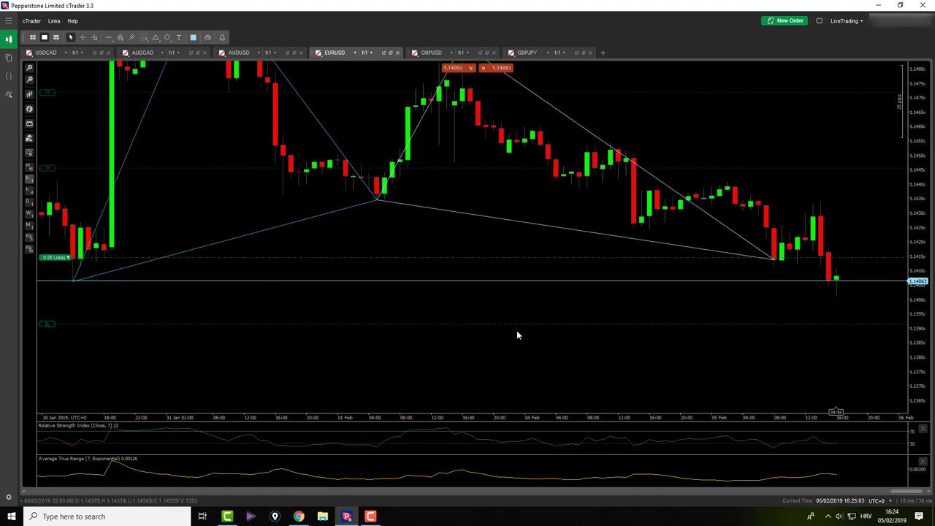
drag(92, 280, 90, 282)
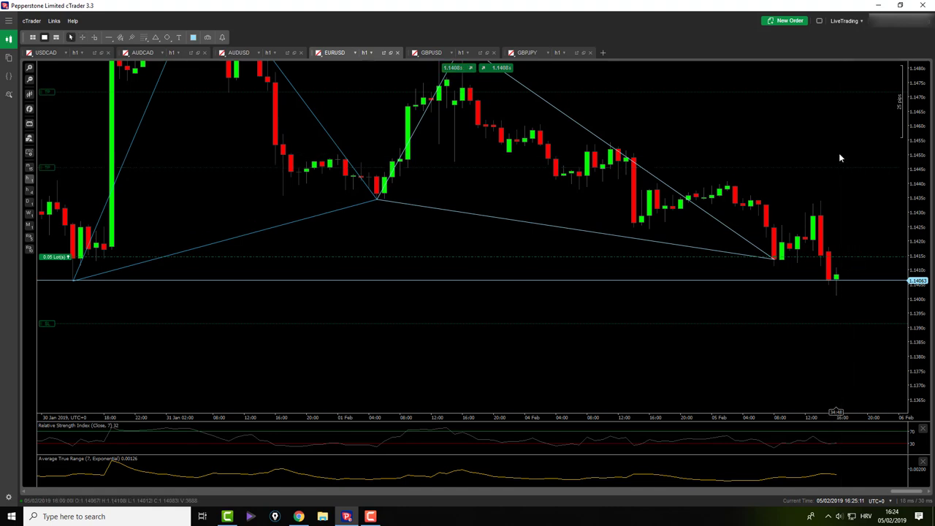
scroll(823, 149, down, 2)
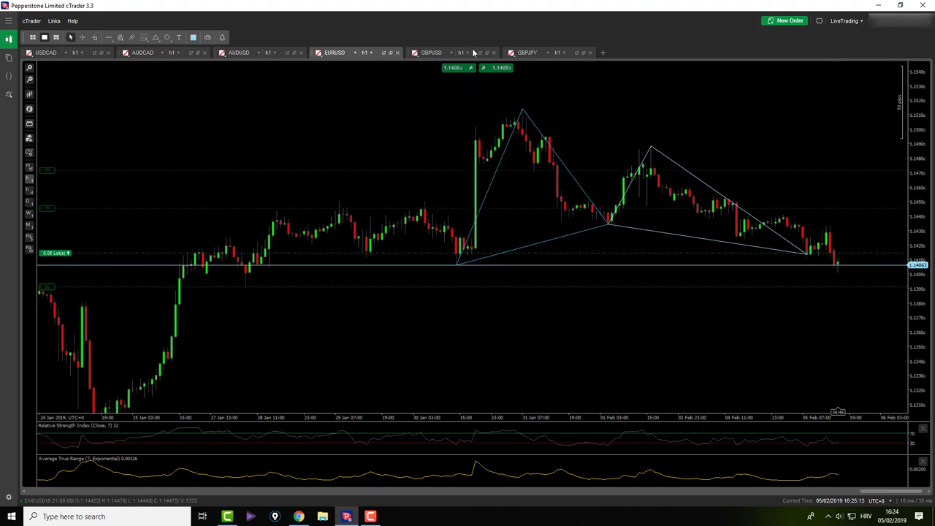
- Move the EURUSD take profits to 1.14439 and 1.14711 using a temporary Fibonacci retracement from the 1.15142 high to the 1.14012 low
click(145, 37)
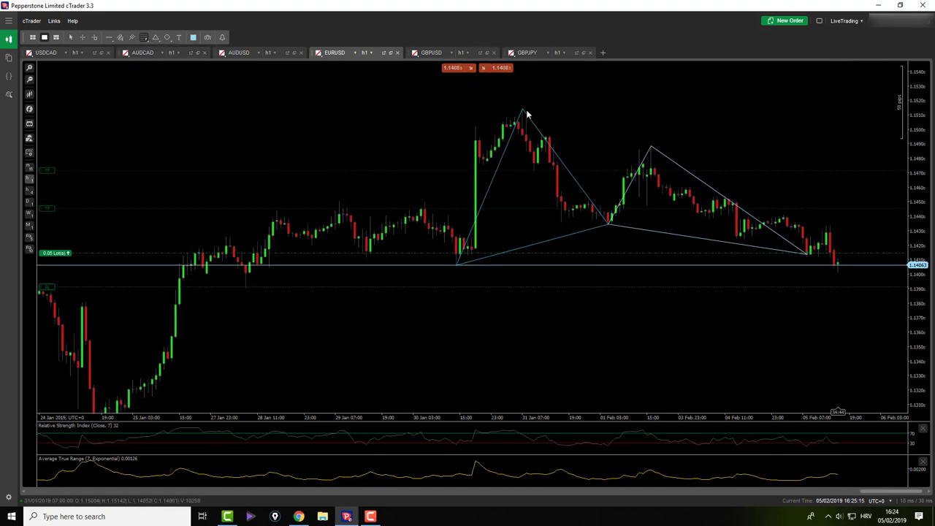
mouse_move(521, 109)
mouse_down()
mouse_move(779, 294)
mouse_move(837, 272)
mouse_up()
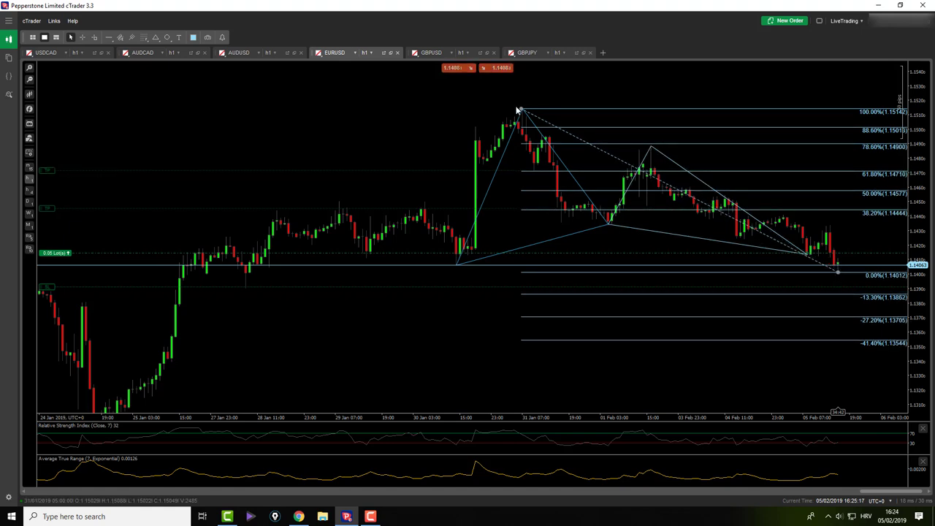
mouse_move(521, 109)
mouse_down()
mouse_move(533, 107)
mouse_move(524, 110)
mouse_up()
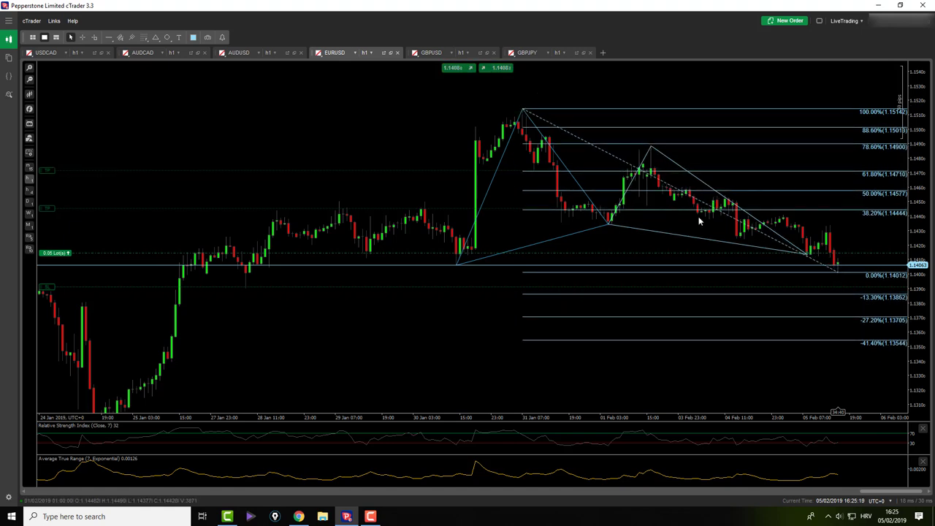
mouse_move(309, 254)
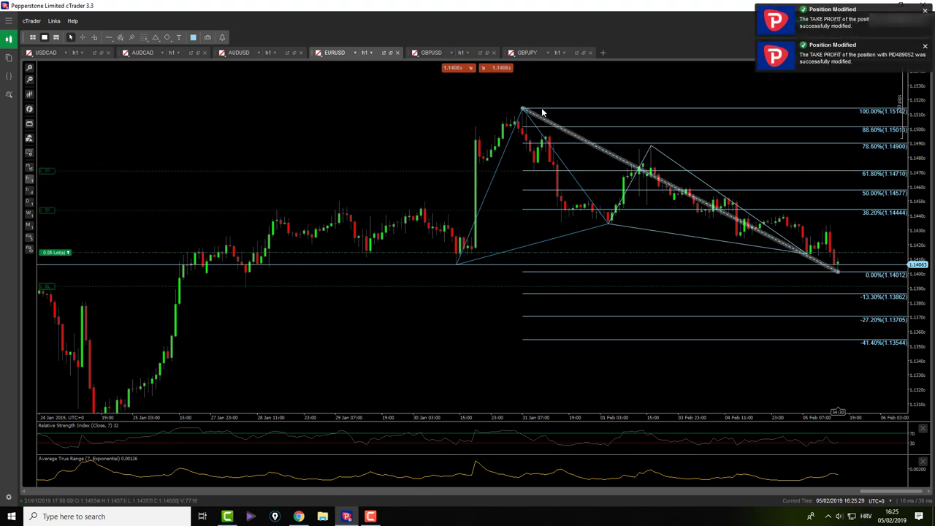
key(Delete)
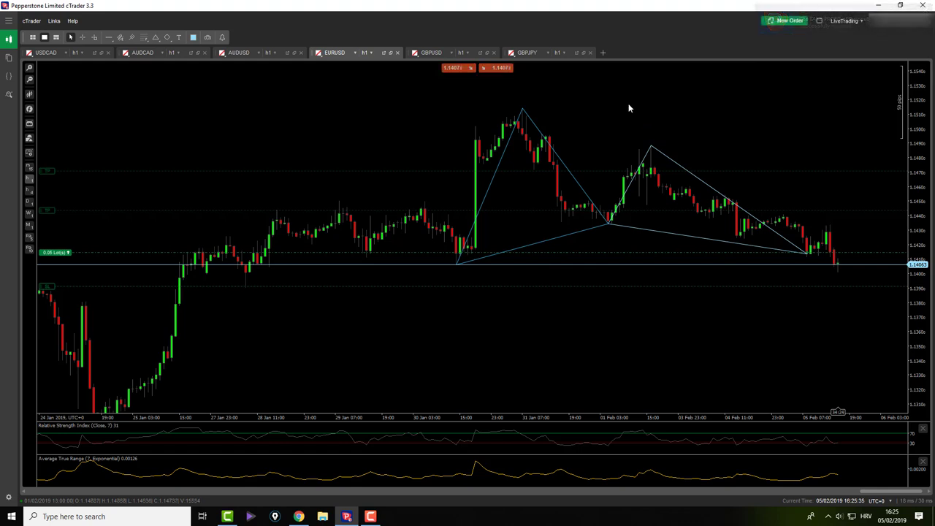
- Show the trade details below the EURUSD chart and reframe the chart to review the two open positions
click(822, 22)
click(821, 22)
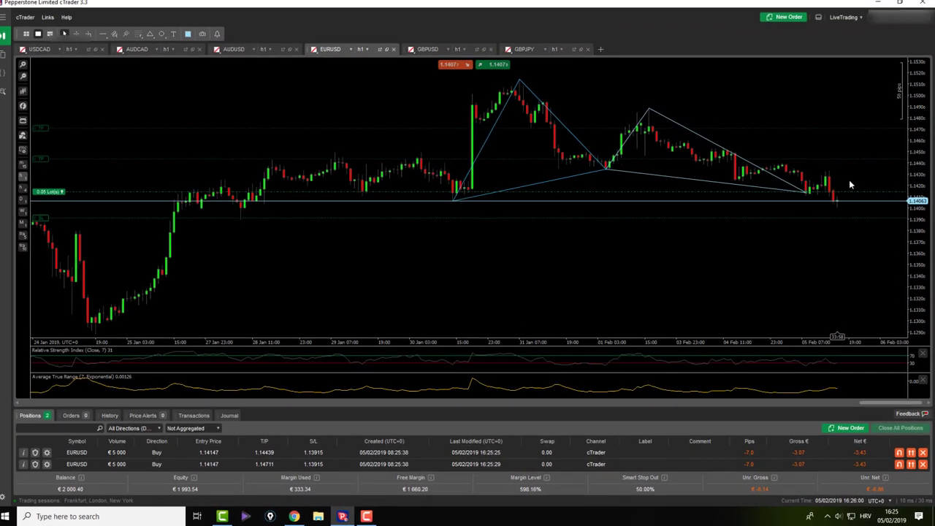
drag(818, 57, 804, 132)
drag(909, 282, 913, 222)
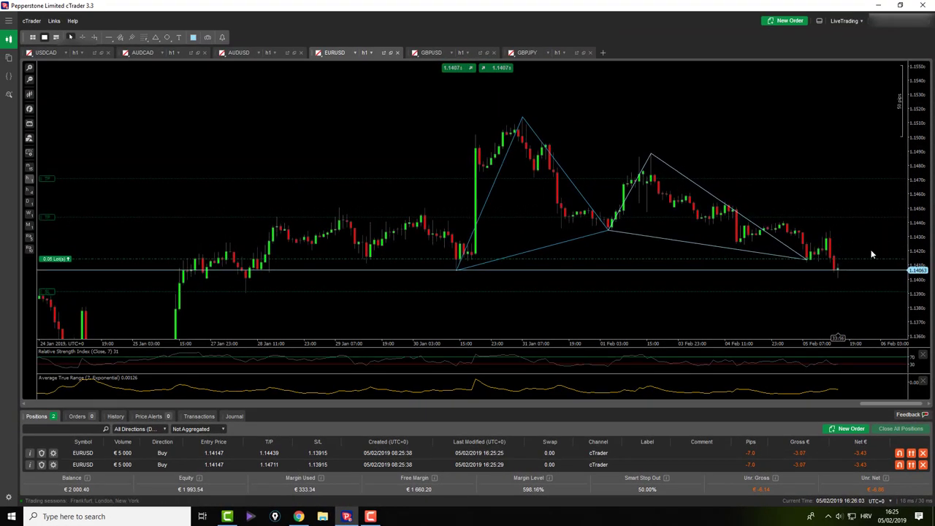
- Open the GBPUSD hourly chart and move its highest horizontal line down to the 21 January low at about 1.2835
click(431, 53)
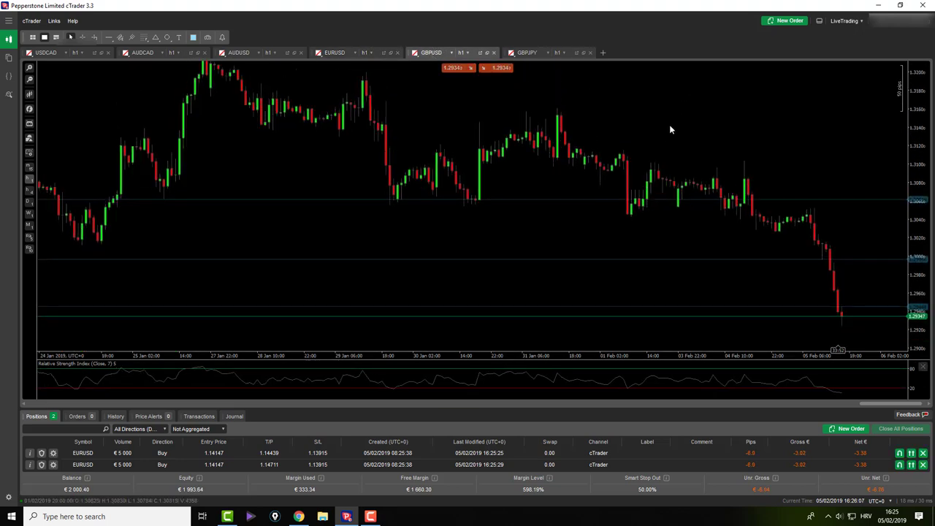
scroll(669, 130, down, 3)
scroll(670, 130, up, 3)
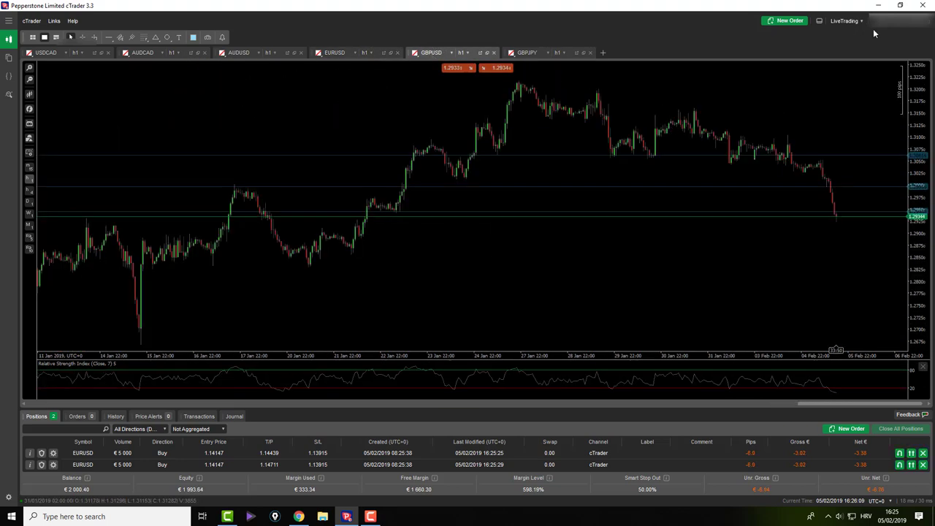
middle_click(752, 209)
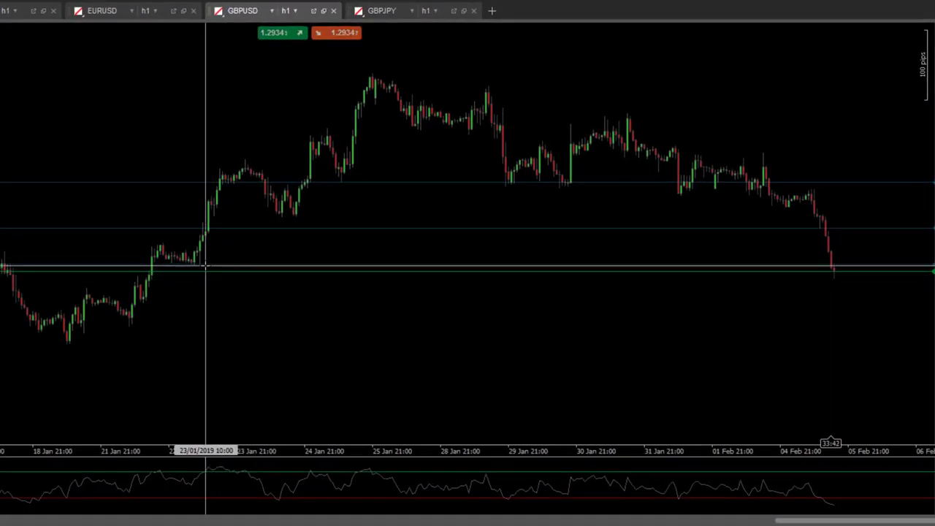
middle_click(207, 311)
drag(128, 180, 115, 339)
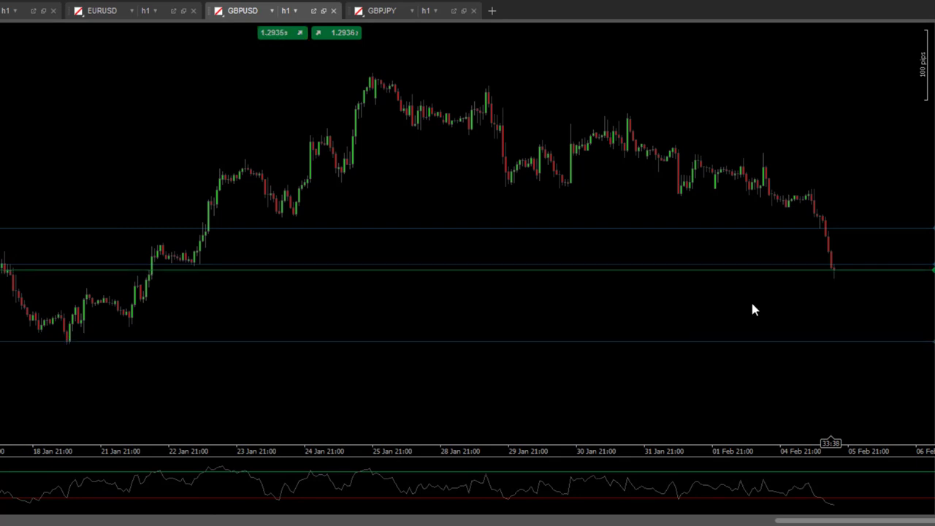
- Compare the current GBPUSD price with the horizontal line just above it, and lower that line slightly to about 1.2940
middle_click(714, 315)
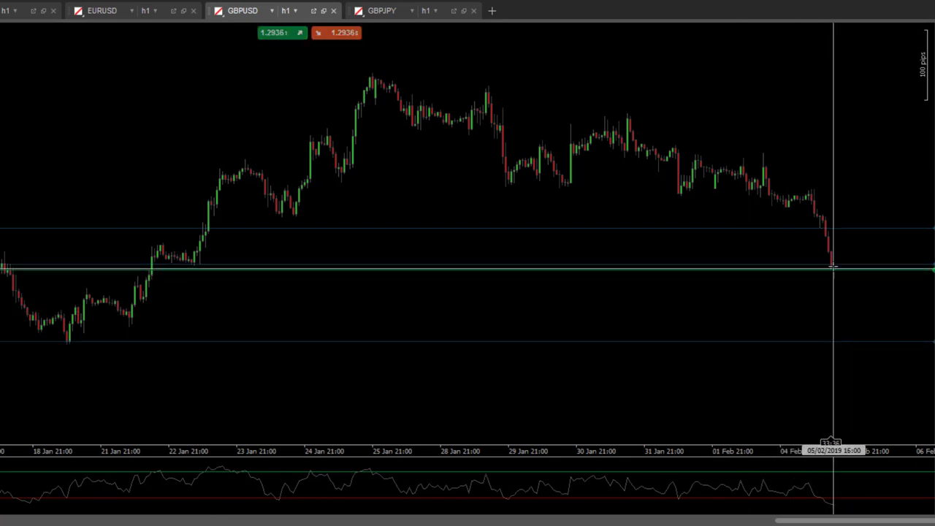
middle_click(225, 274)
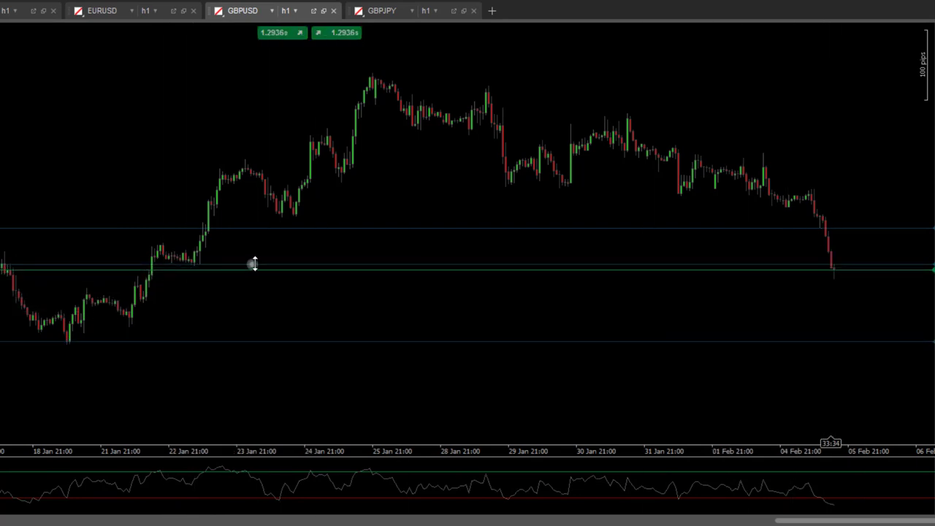
drag(253, 264, 253, 266)
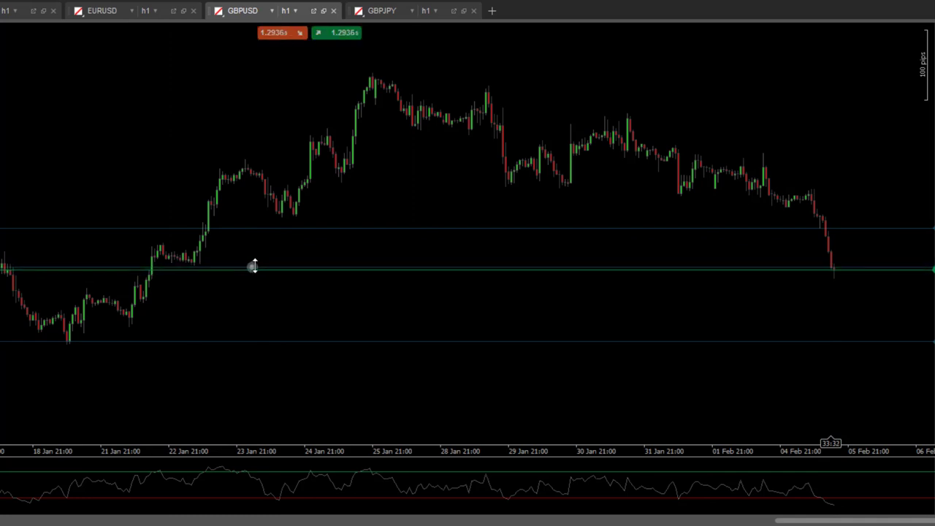
- Examine the latest GBPUSD decline up close and against the price history since December
scroll(271, 259, up, 6)
drag(833, 211, 162, 192)
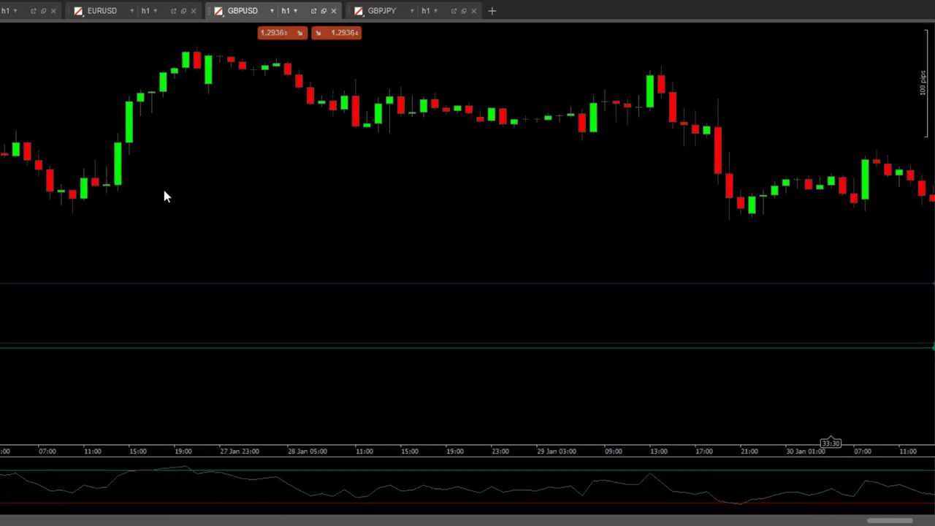
drag(877, 204, 29, 204)
drag(862, 360, 794, 360)
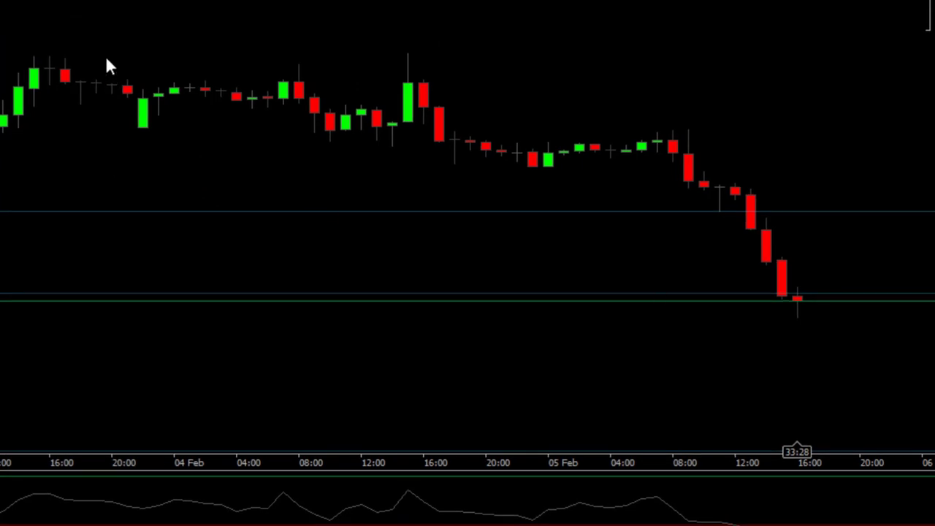
scroll(204, 35, down, 6)
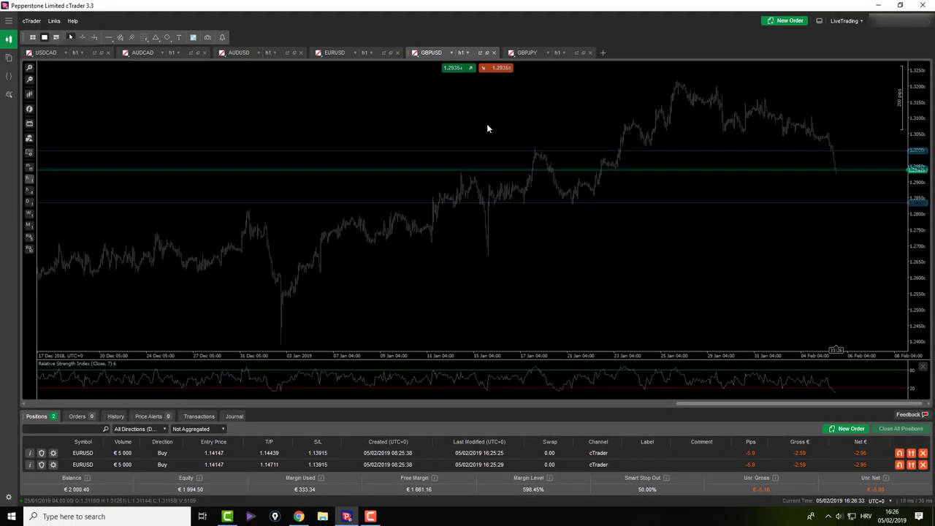
scroll(474, 124, up, 5)
scroll(474, 124, down, 2)
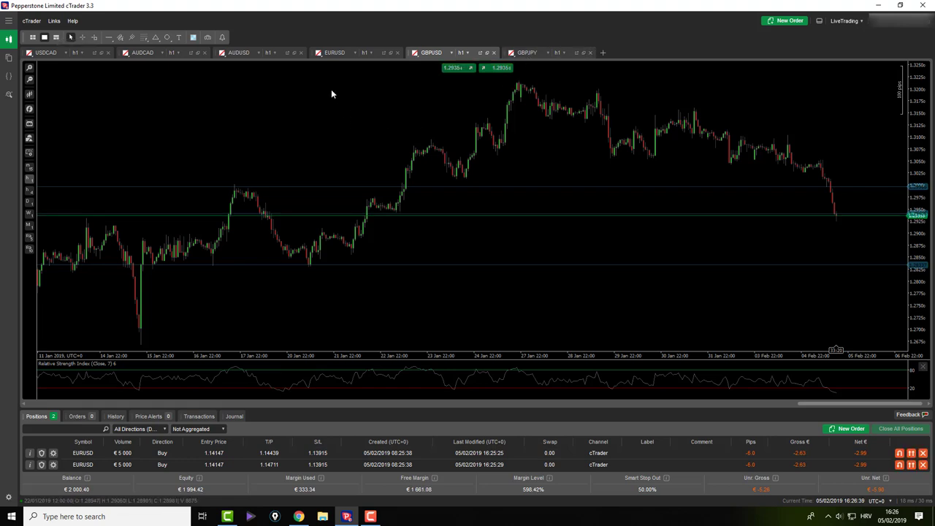
- Check the GBPUSD rise with a Fibonacci retracement from the 21 January low (1.28260) to the late-January high, and delete it
click(167, 39)
click(144, 37)
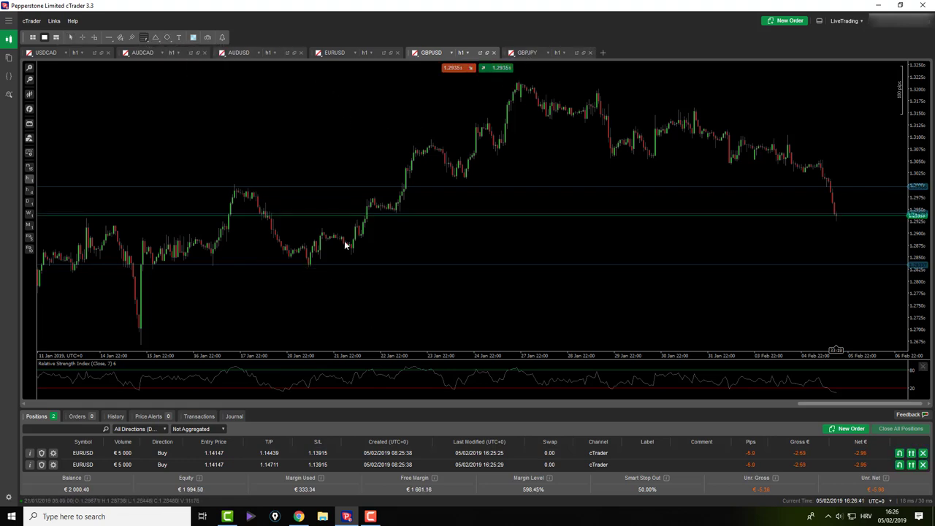
mouse_move(307, 268)
mouse_down()
mouse_move(489, 79)
mouse_move(520, 84)
mouse_up()
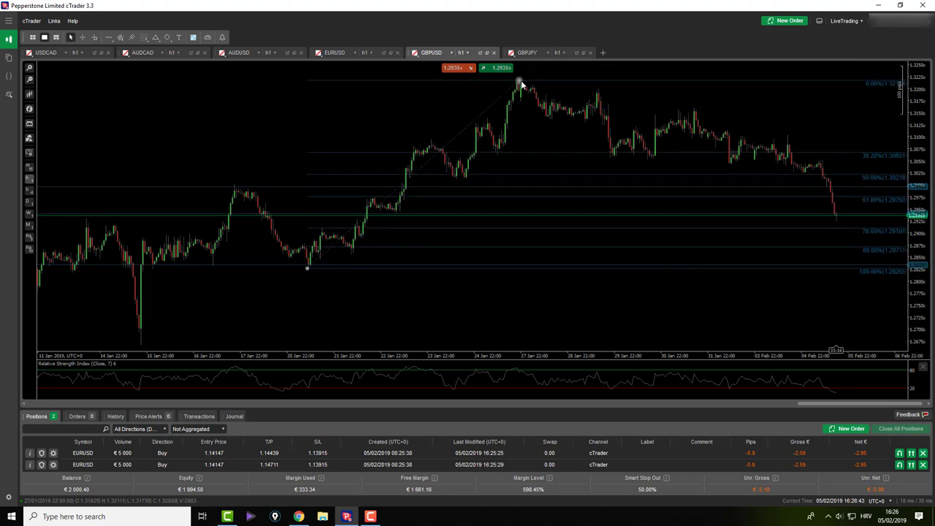
key(Delete)
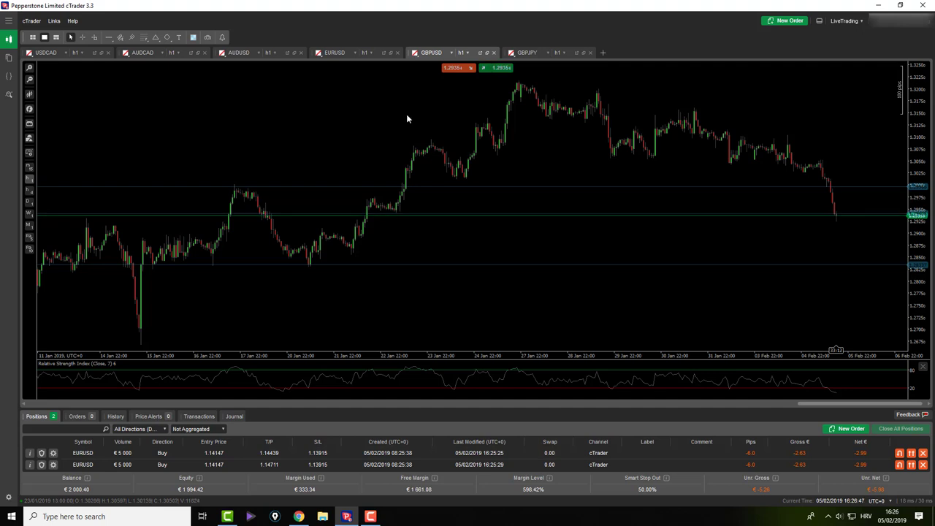
- Draw a Fibonacci retracement on GBPUSD from the 21 January low (about 1.2831) up to the 24 January swing high (about 1.3139)
click(151, 37)
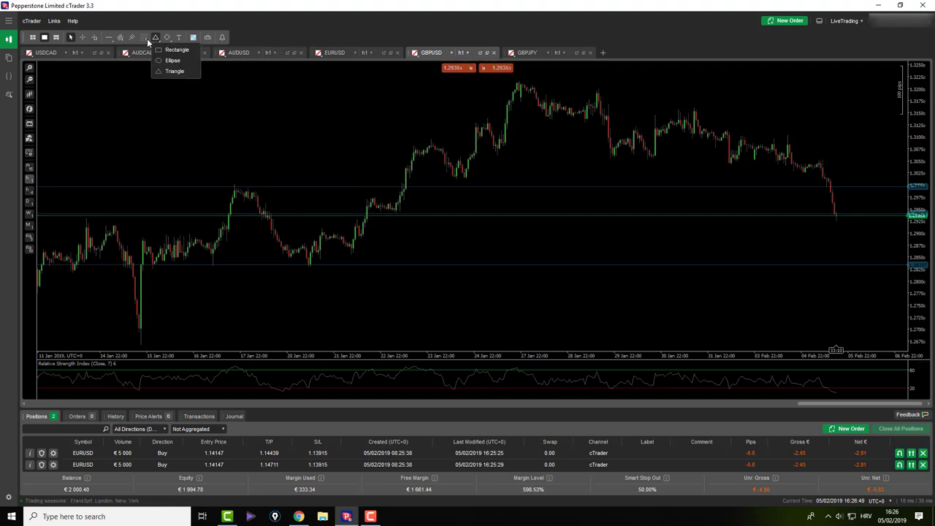
click(172, 47)
mouse_move(307, 267)
mouse_down()
mouse_move(453, 146)
mouse_move(435, 133)
mouse_move(430, 140)
mouse_move(488, 121)
mouse_up()
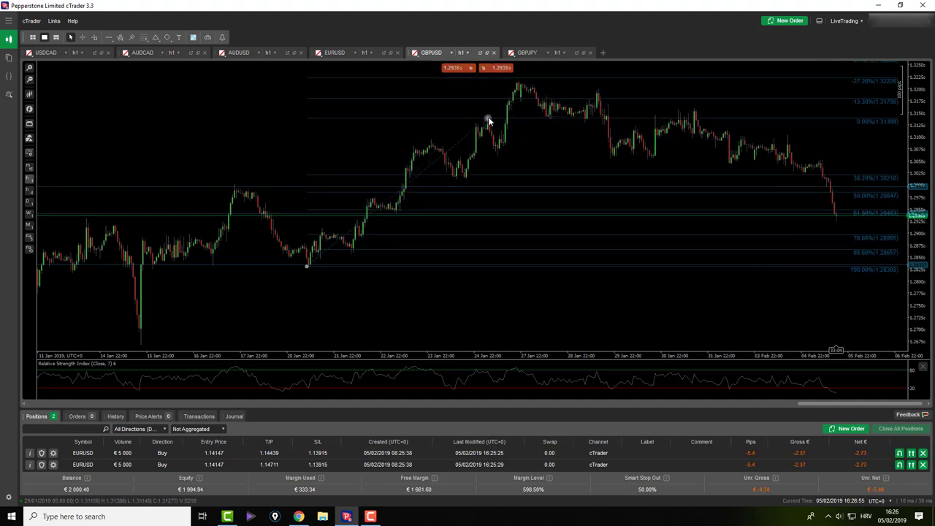
- Open the GBPJPY hourly chart and delete its existing Fibonacci retracement
click(528, 53)
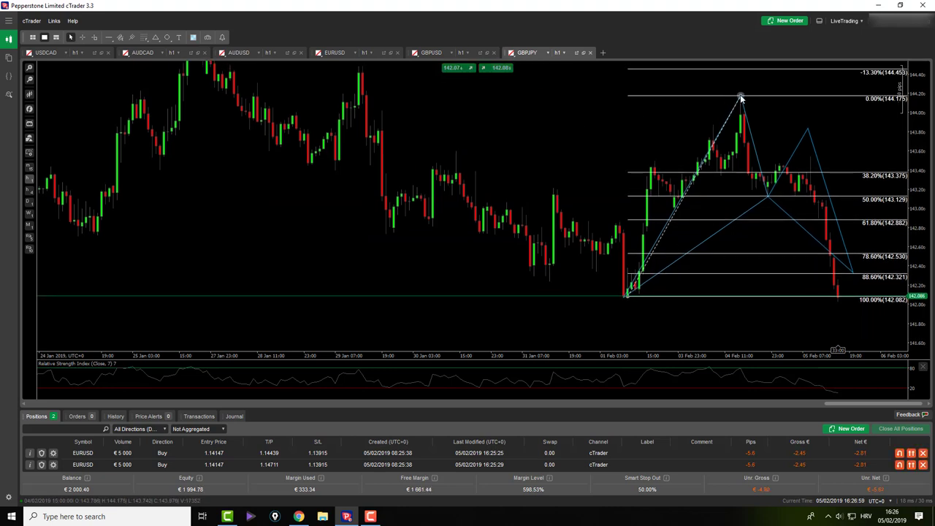
drag(738, 96, 698, 106)
key(Delete)
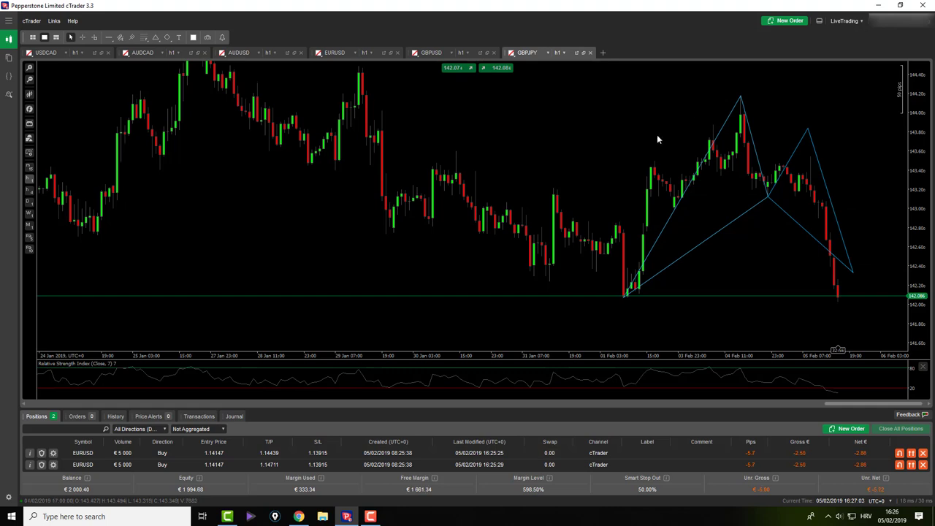
- Draw a new GBPJPY Fibonacci retracement from the 1 February low (142.074) to the 4 February high (144.175), and hide the positions panel
click(144, 37)
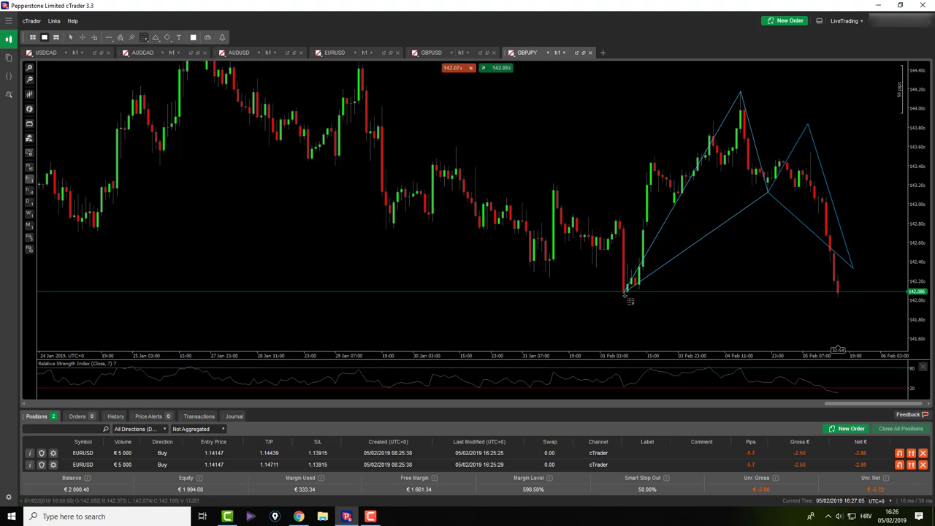
mouse_move(626, 293)
mouse_down()
mouse_move(759, 130)
mouse_move(741, 91)
mouse_up()
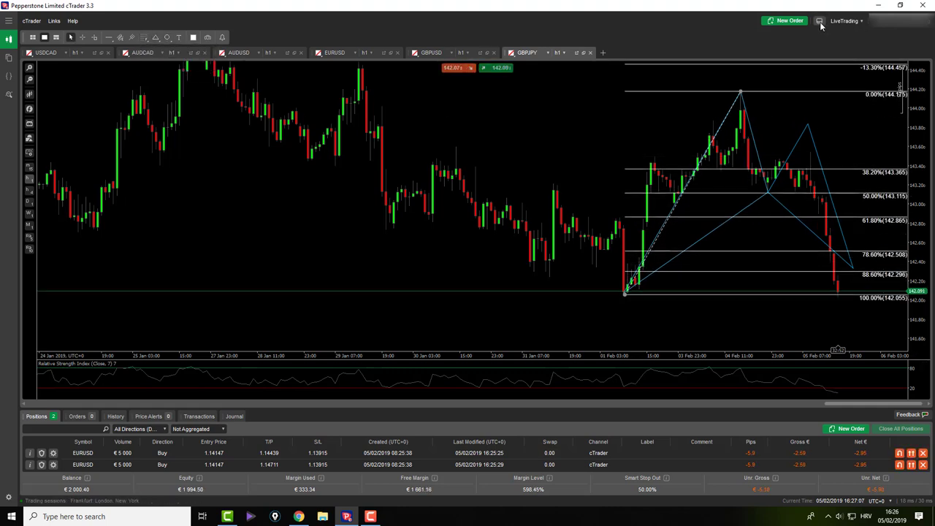
click(819, 21)
drag(624, 356, 626, 354)
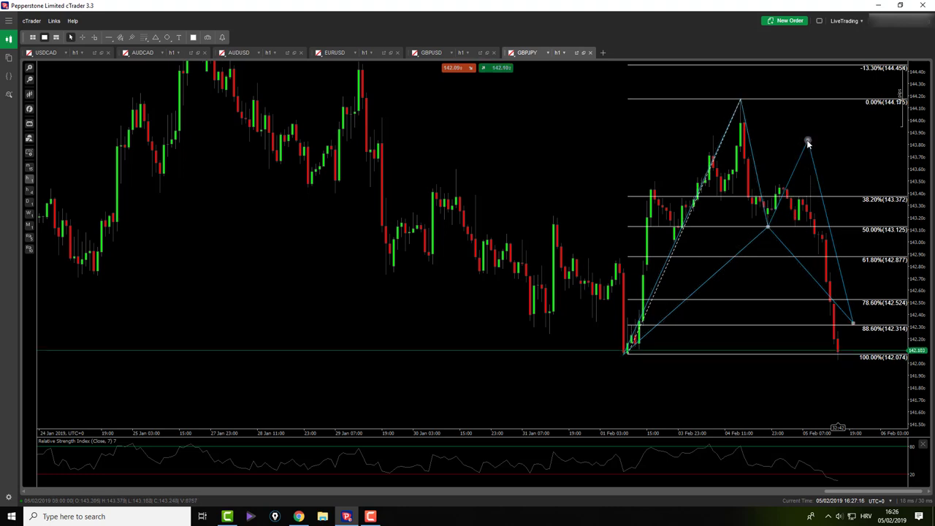
- Move the GBPJPY pattern's second peak to the 5 February high at about 143.55 and its end point onto the falling candles near 88.6%
drag(807, 139, 810, 178)
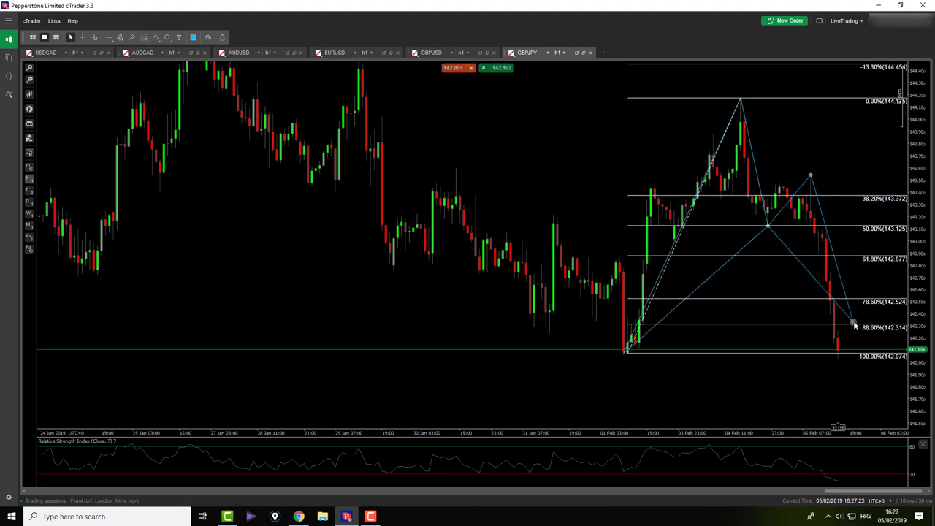
drag(855, 326, 836, 324)
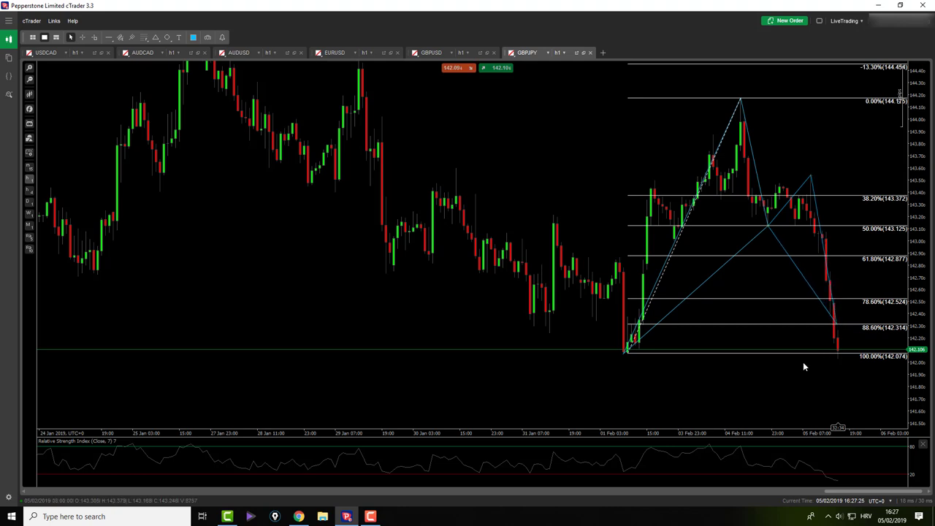
middle_click(784, 359)
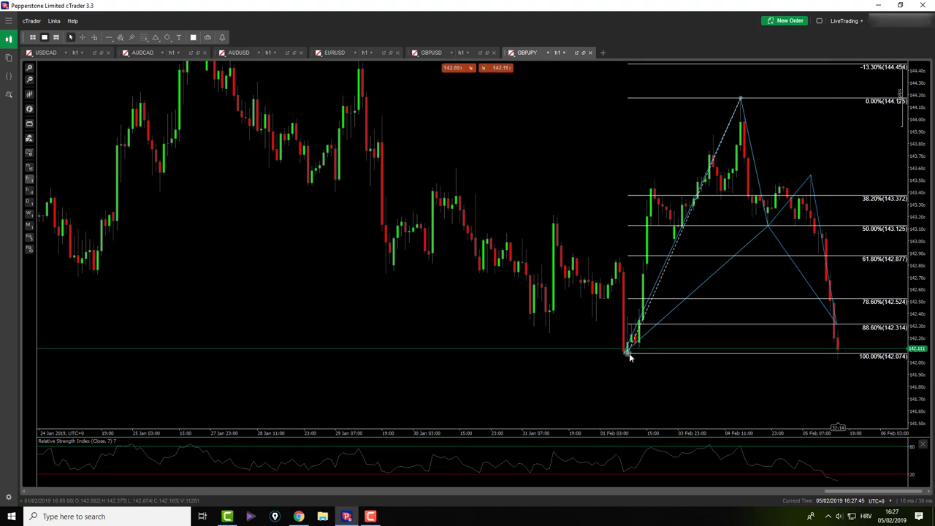
- Replace the GBPJPY retracement with a horizontal line at 142.075 on the 1 February low, and check the price area just below it
key(Delete)
click(108, 37)
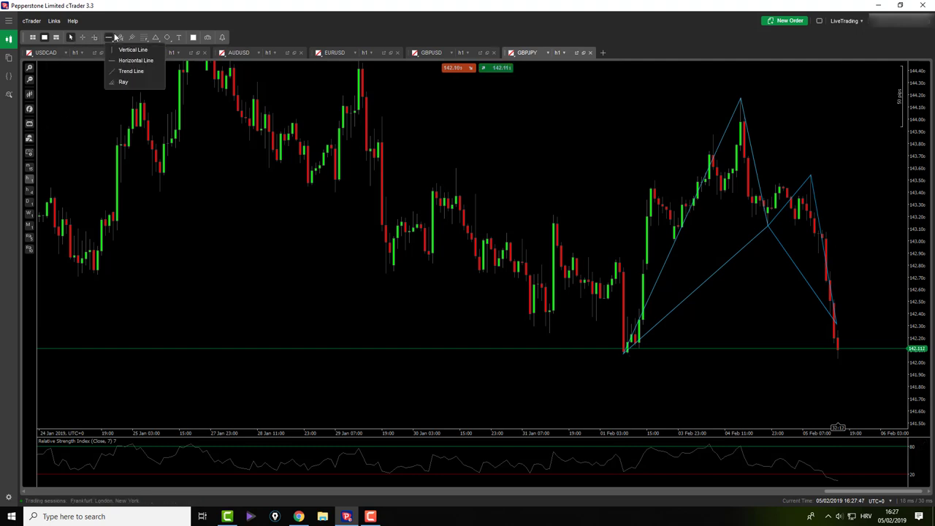
click(135, 51)
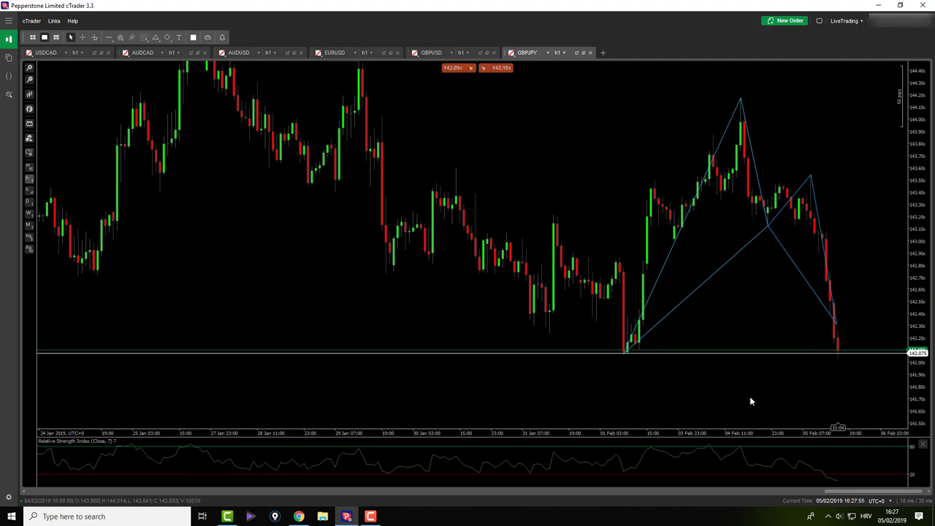
middle_click(812, 369)
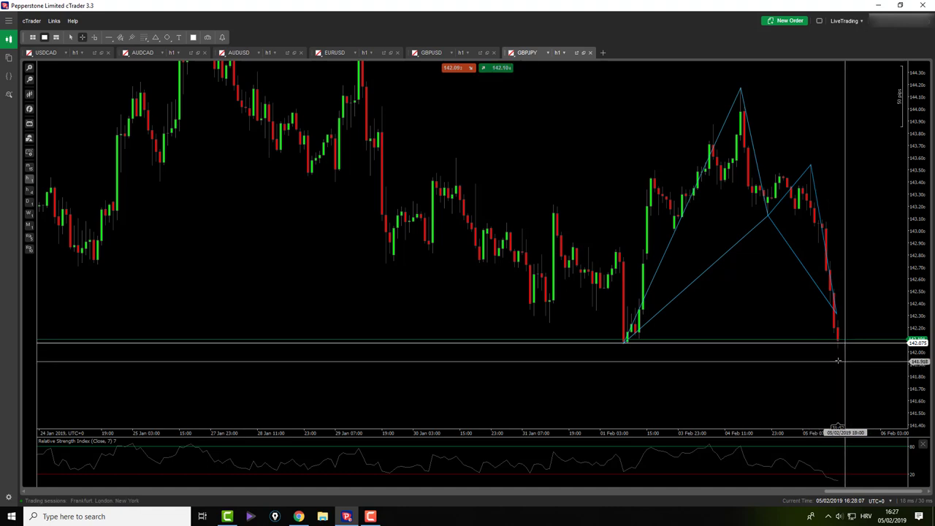
middle_click(841, 357)
drag(535, 142, 535, 157)
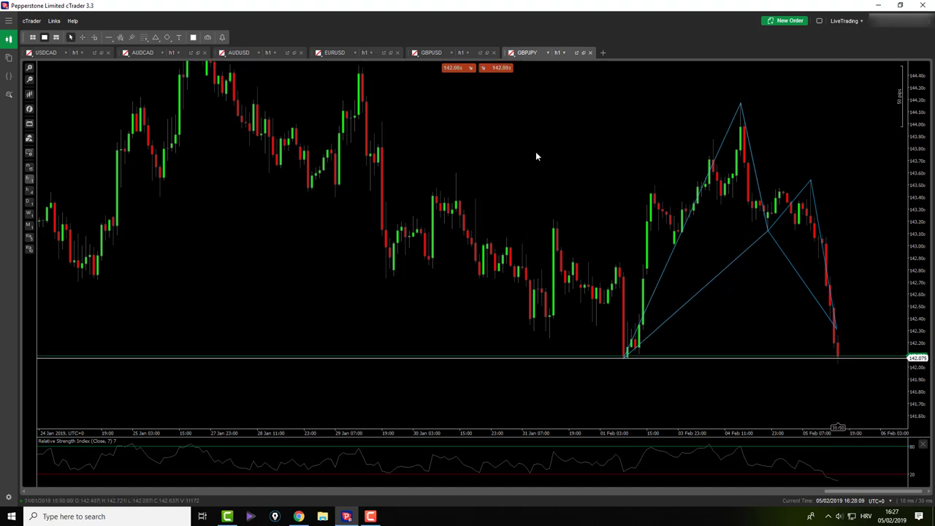